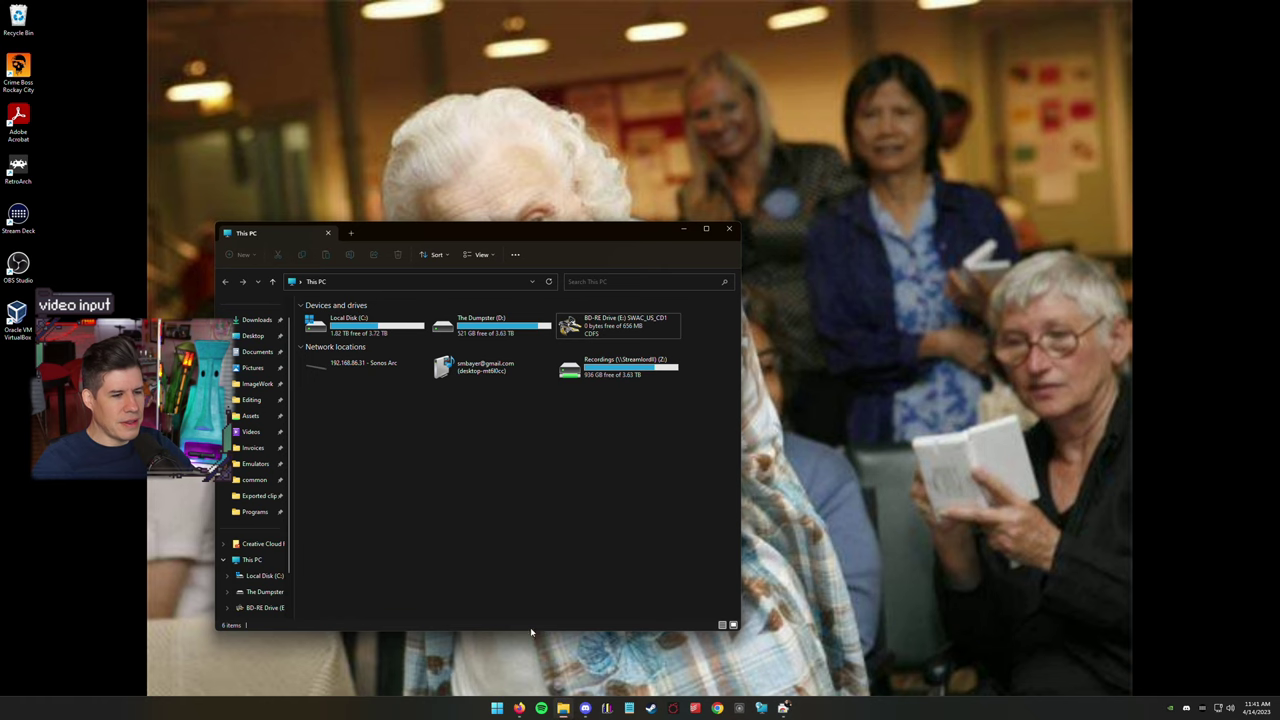
mouse_move(519, 708)
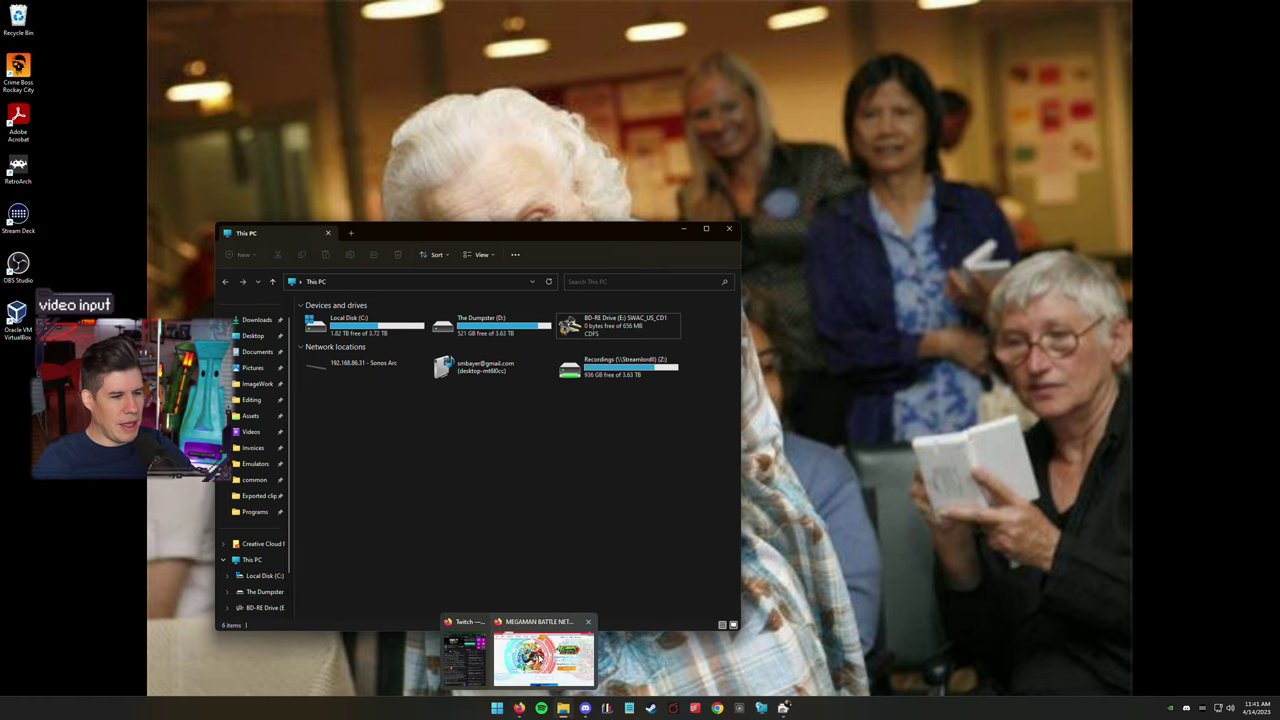
left_click(543, 658)
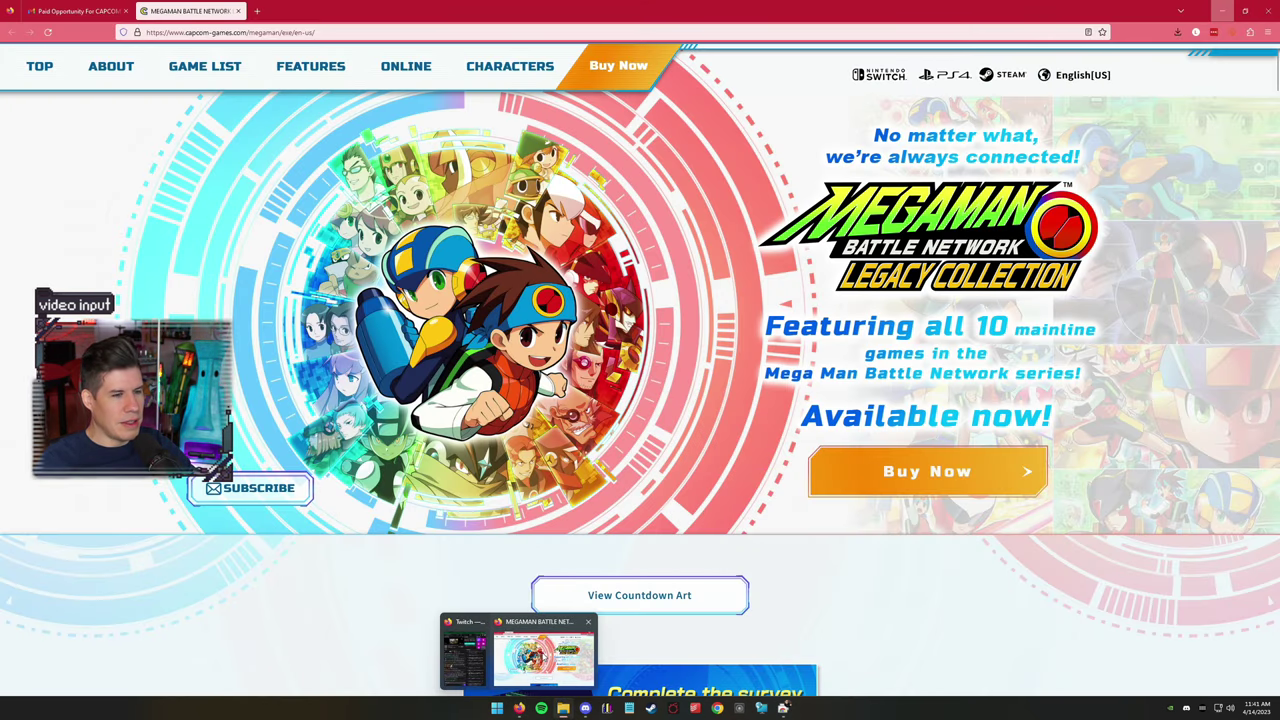
left_click(543, 658)
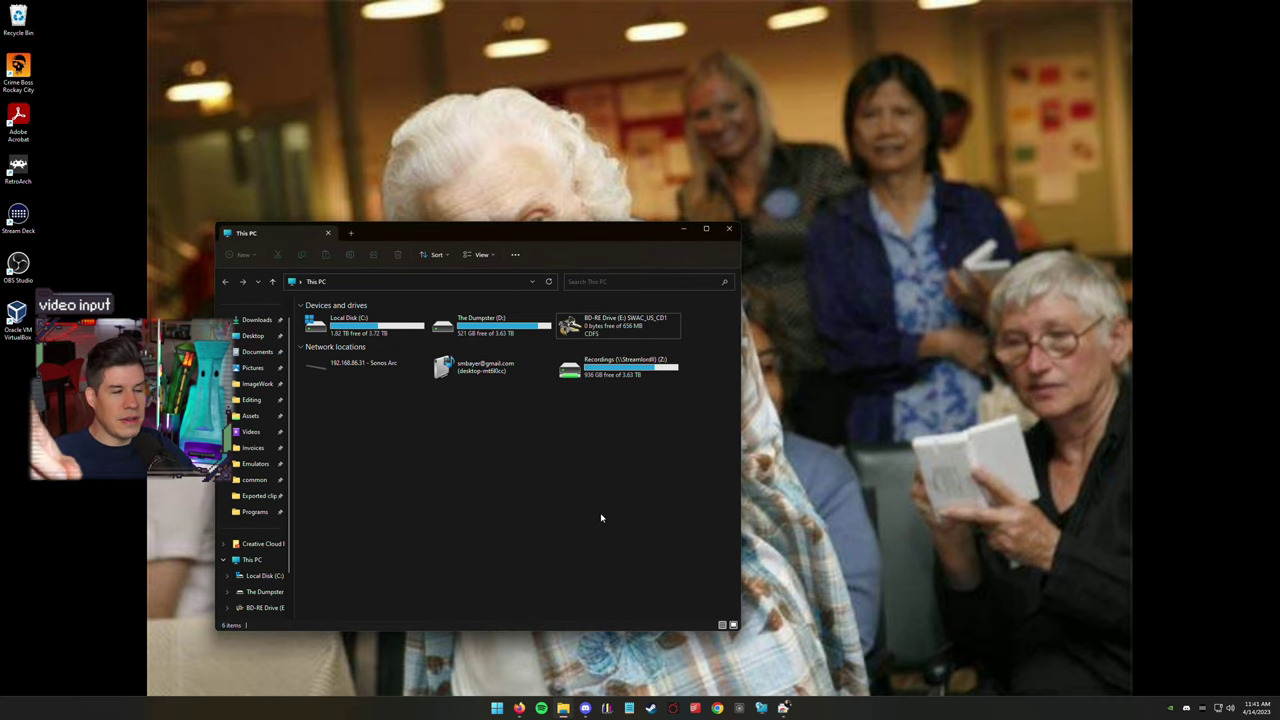
right_click(634, 322)
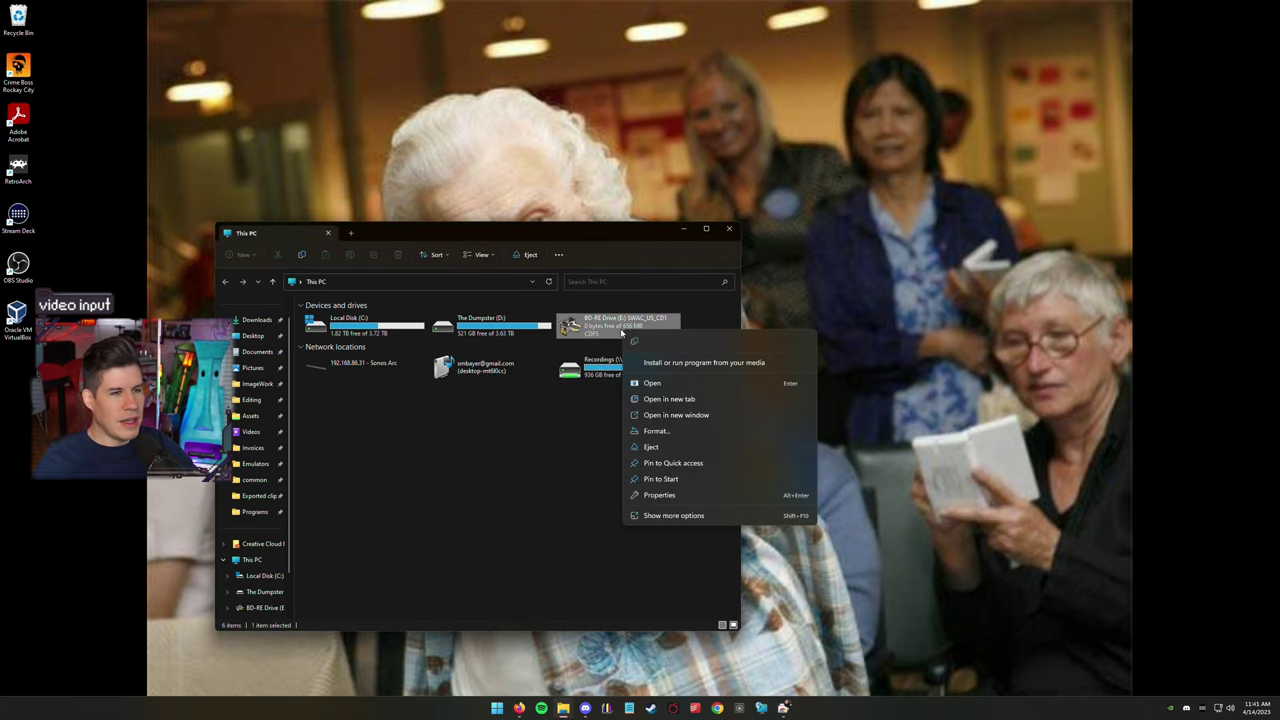
left_click(537, 466)
mouse_move(568, 328)
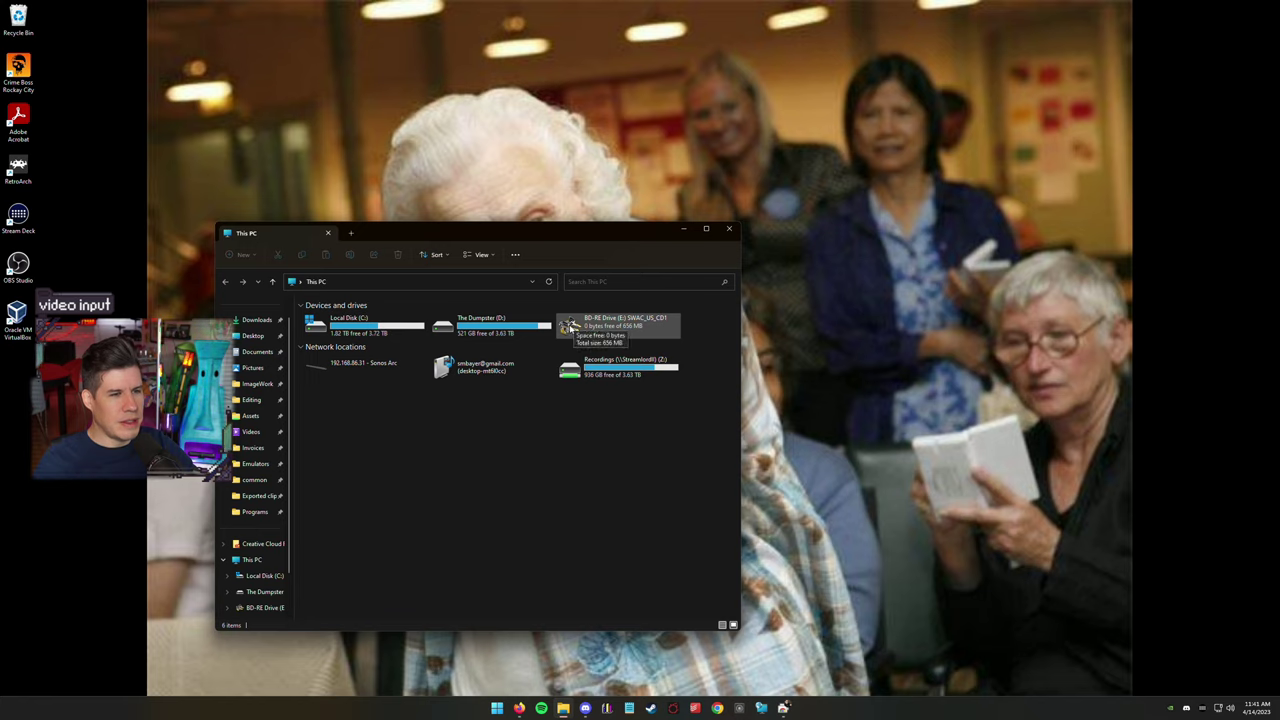
right_click(570, 327)
left_click(606, 231)
left_click(683, 228)
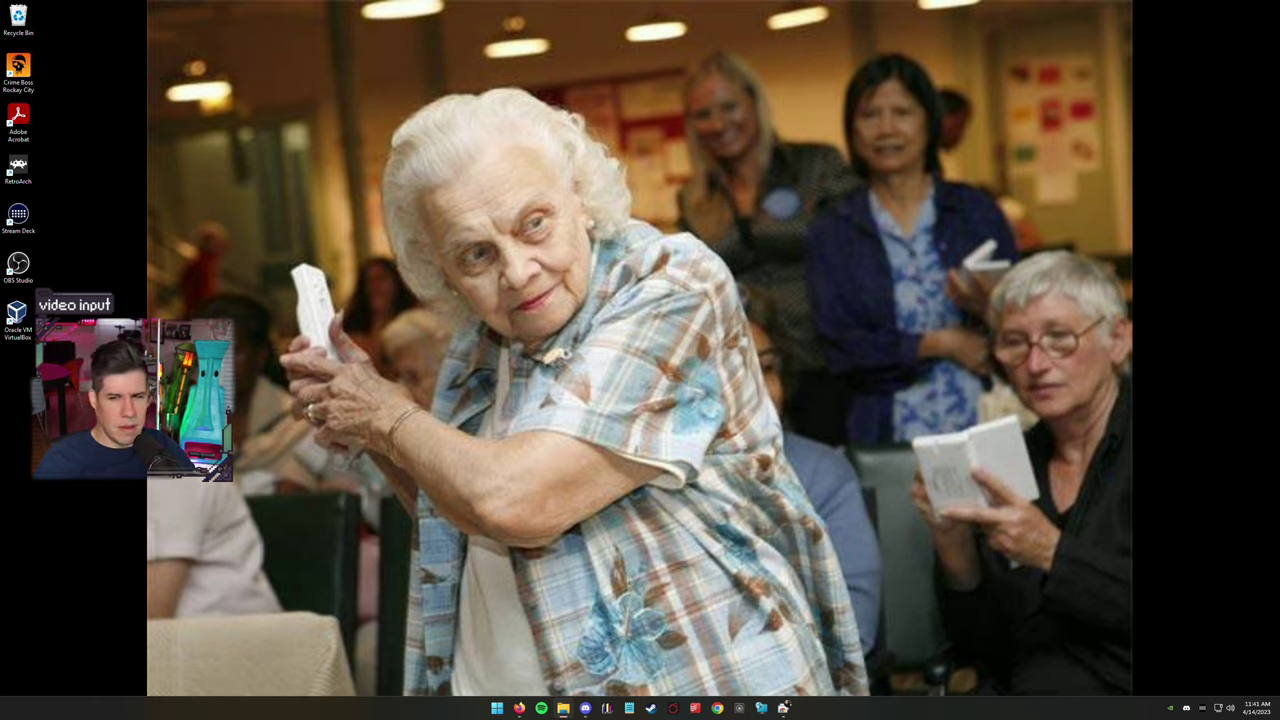
Try to run the program from the SWAC_US_CD1 disc in the BD-RE drive (E:) and minimize the file window.
key("super+e")
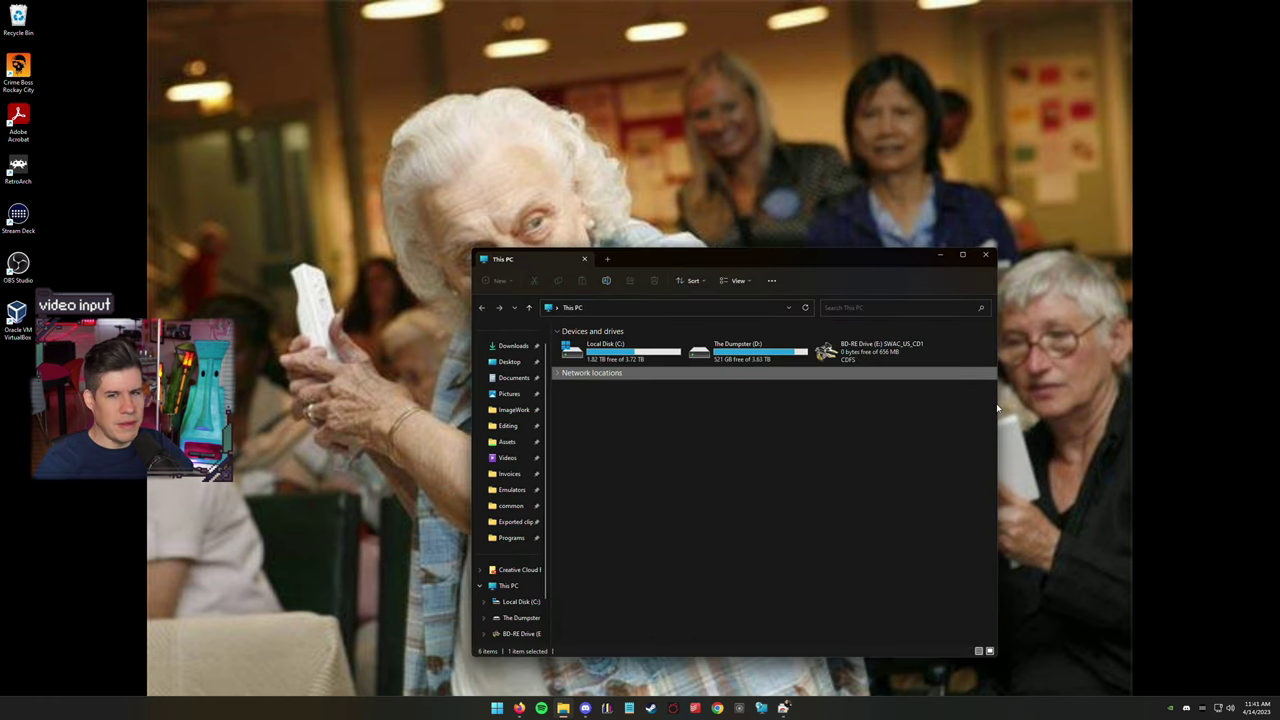
right_click(862, 350)
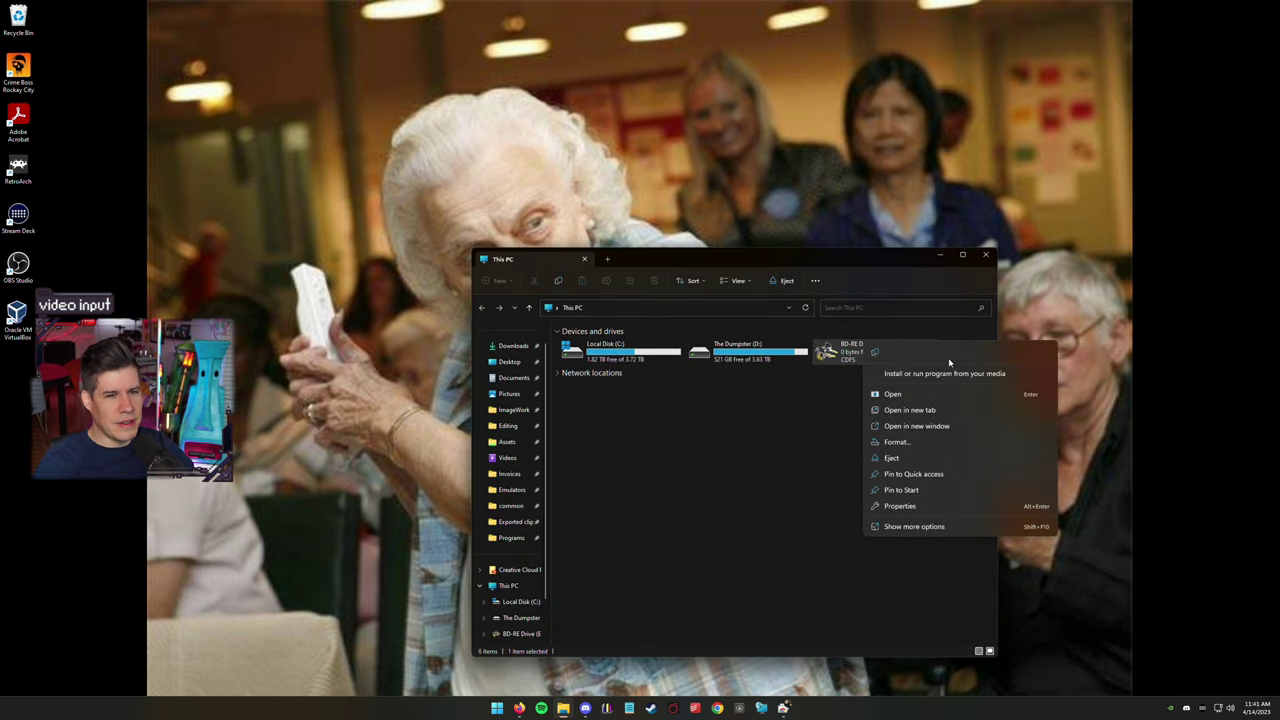
left_click(934, 401)
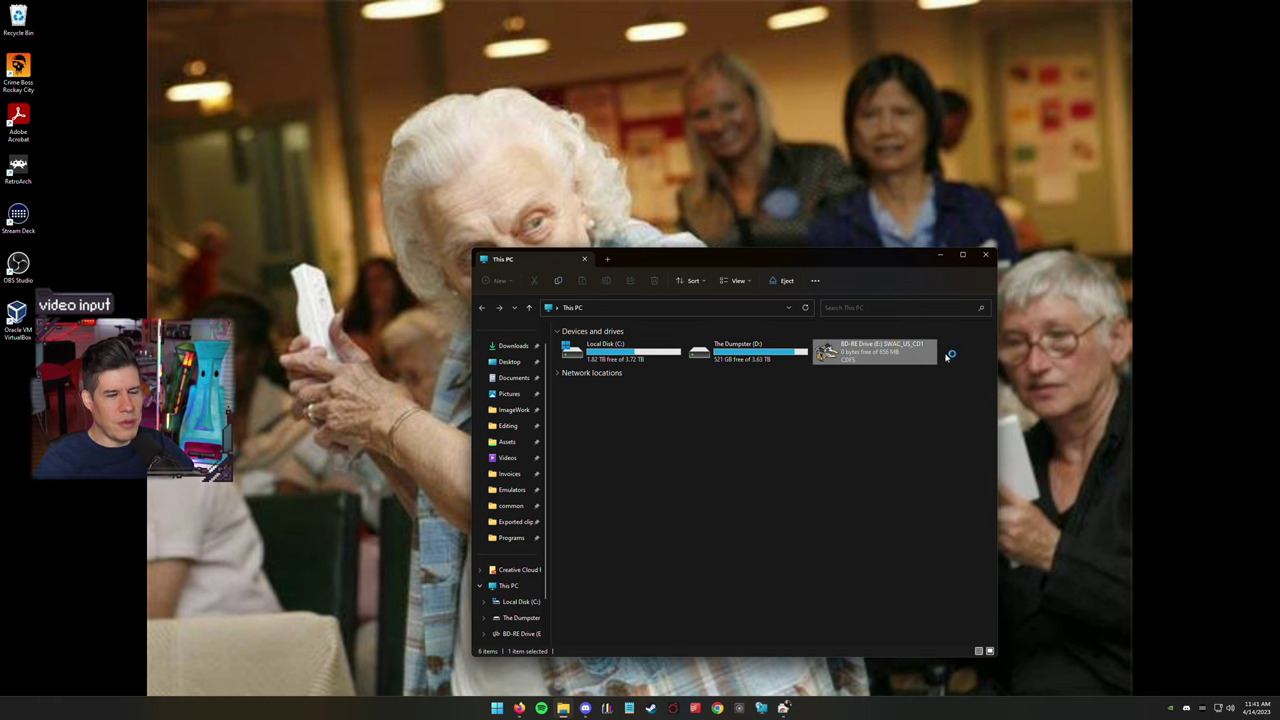
left_click(941, 256)
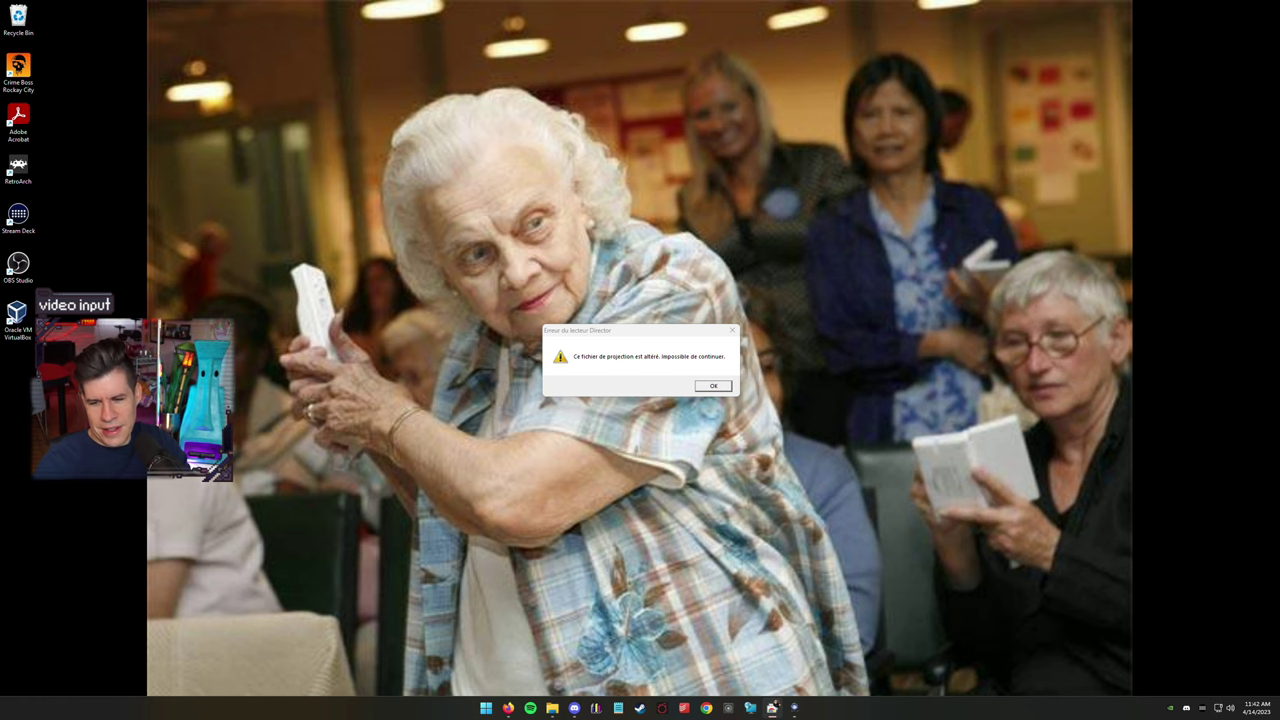
key("super+e")
left_click_drag(678, 255, 784, 595)
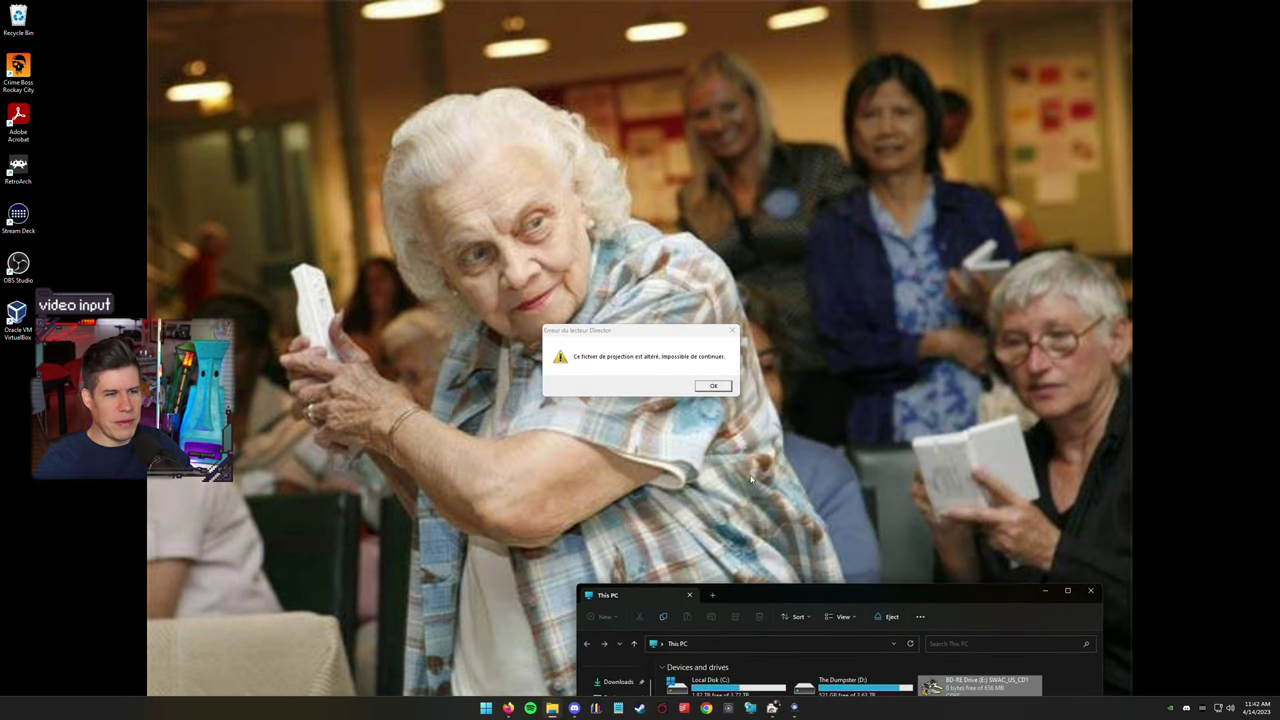
left_click(1026, 516)
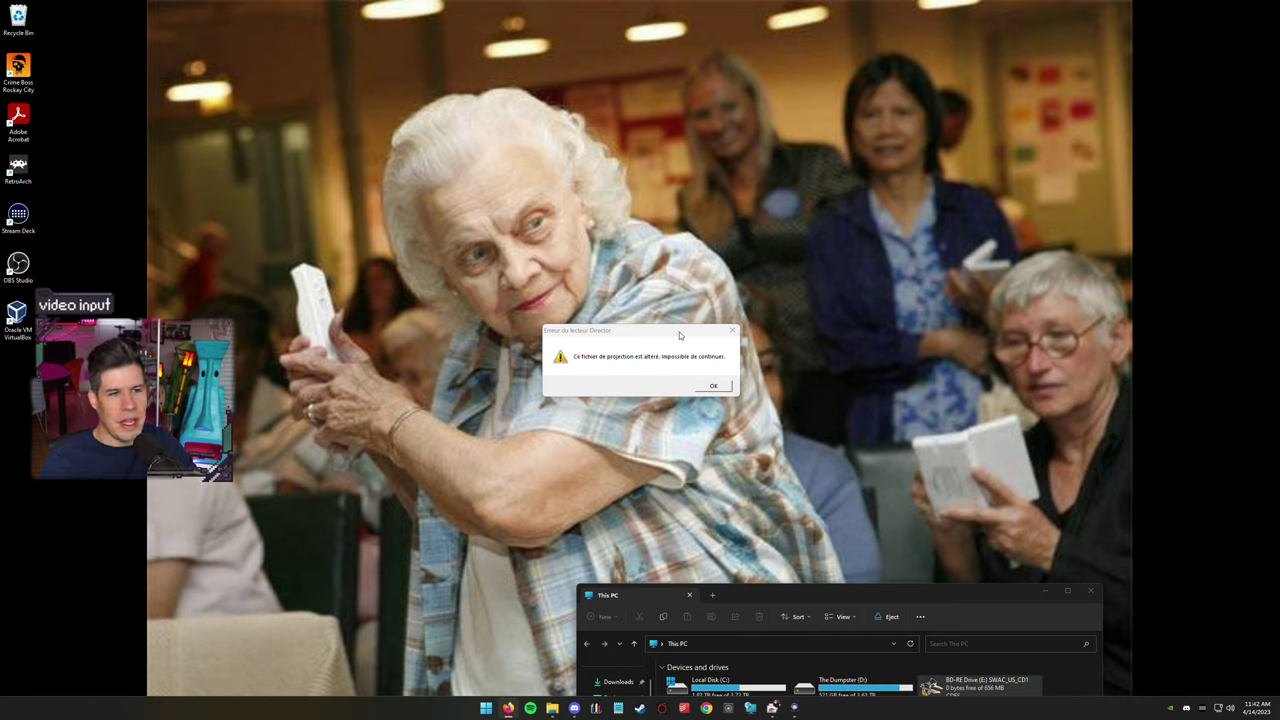
left_click(651, 359)
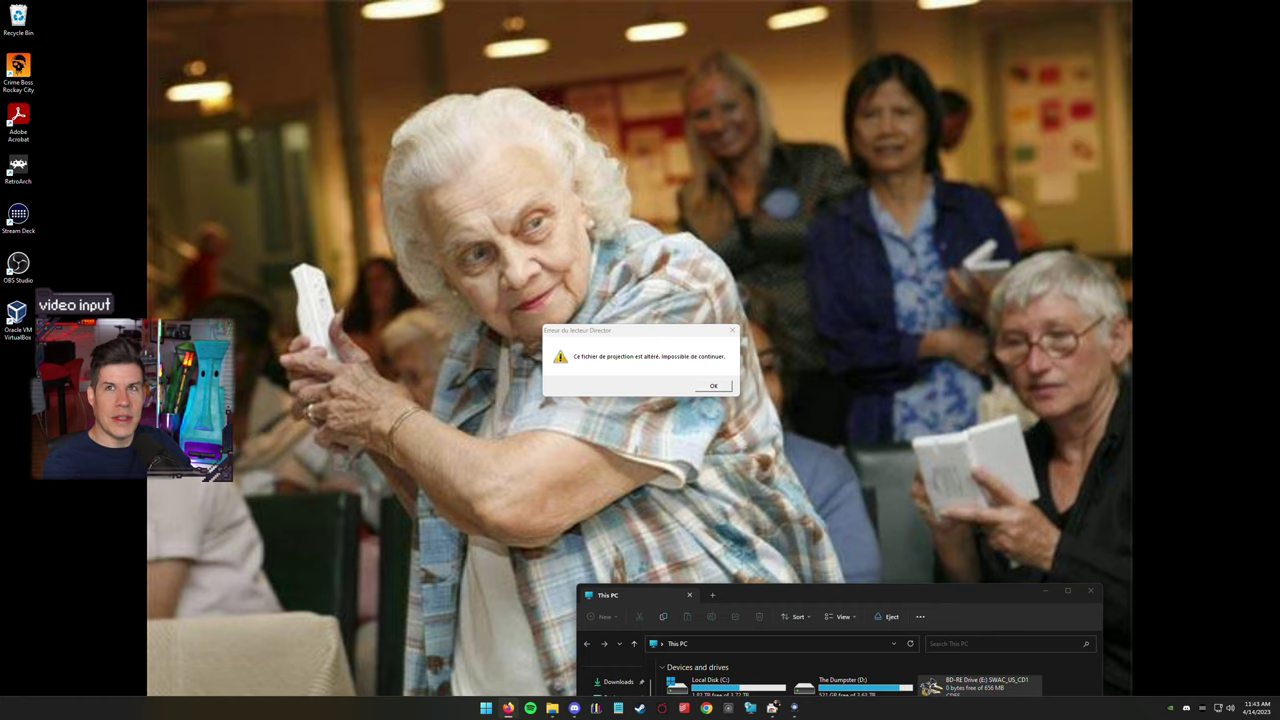
key("super")
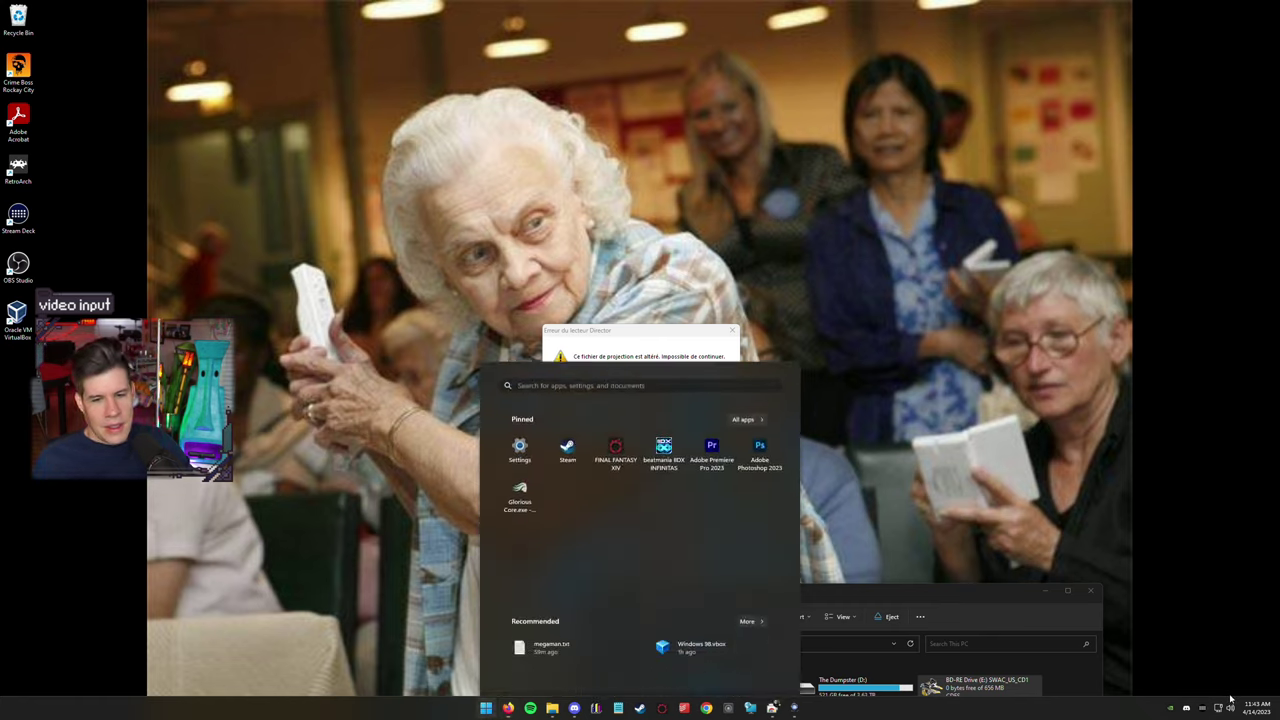
key("Escape")
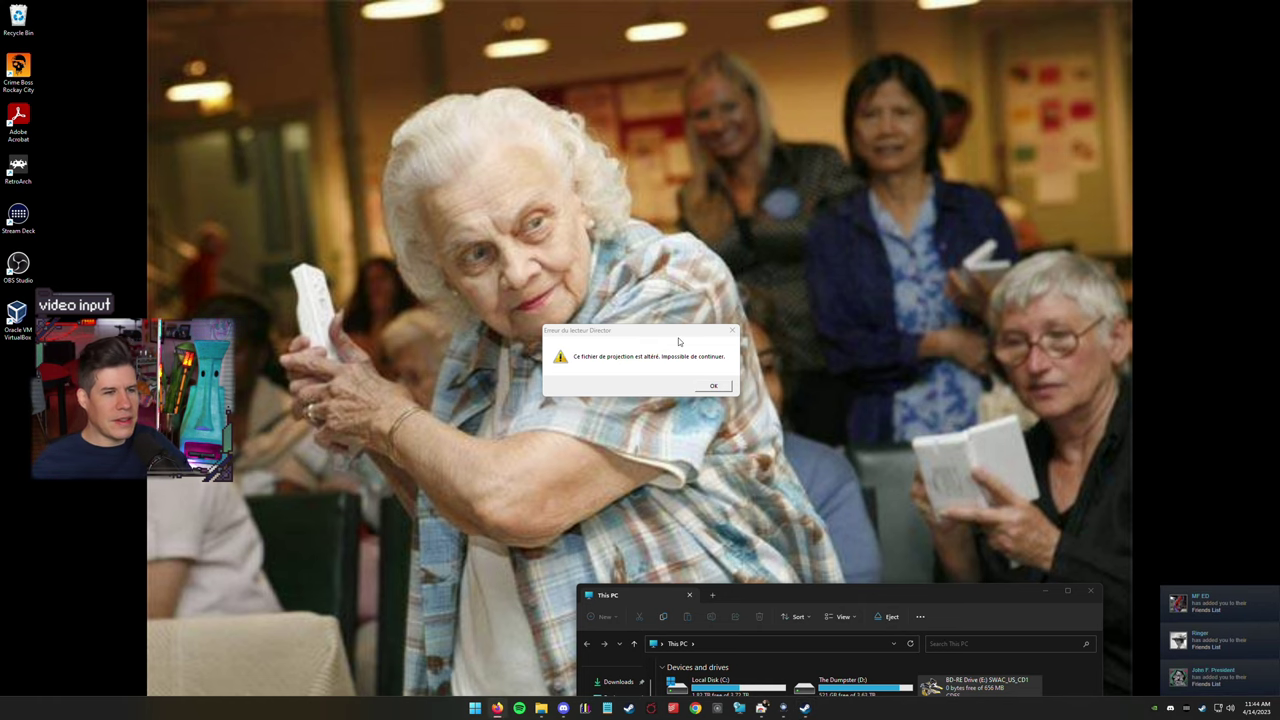
Minimize the This PC window and dismiss the Director player error dialog.
left_click_drag(1018, 603, 1065, 224)
left_click(1063, 219)
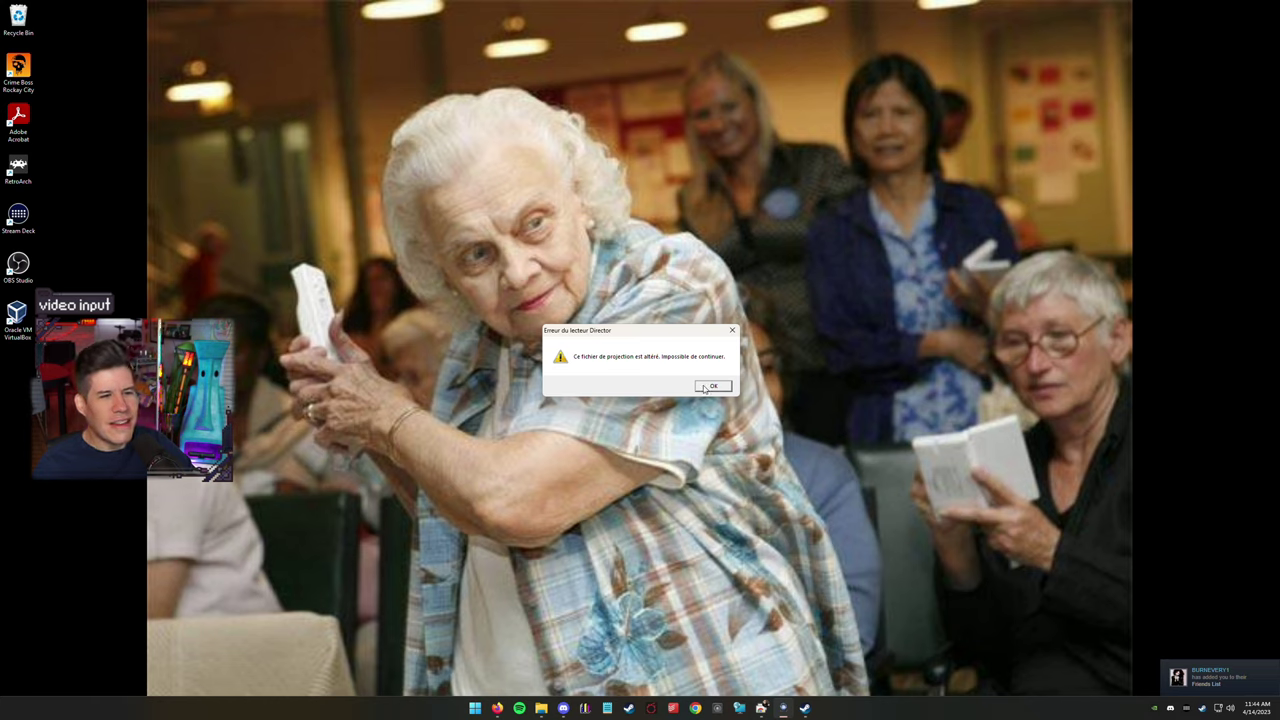
left_click(712, 386)
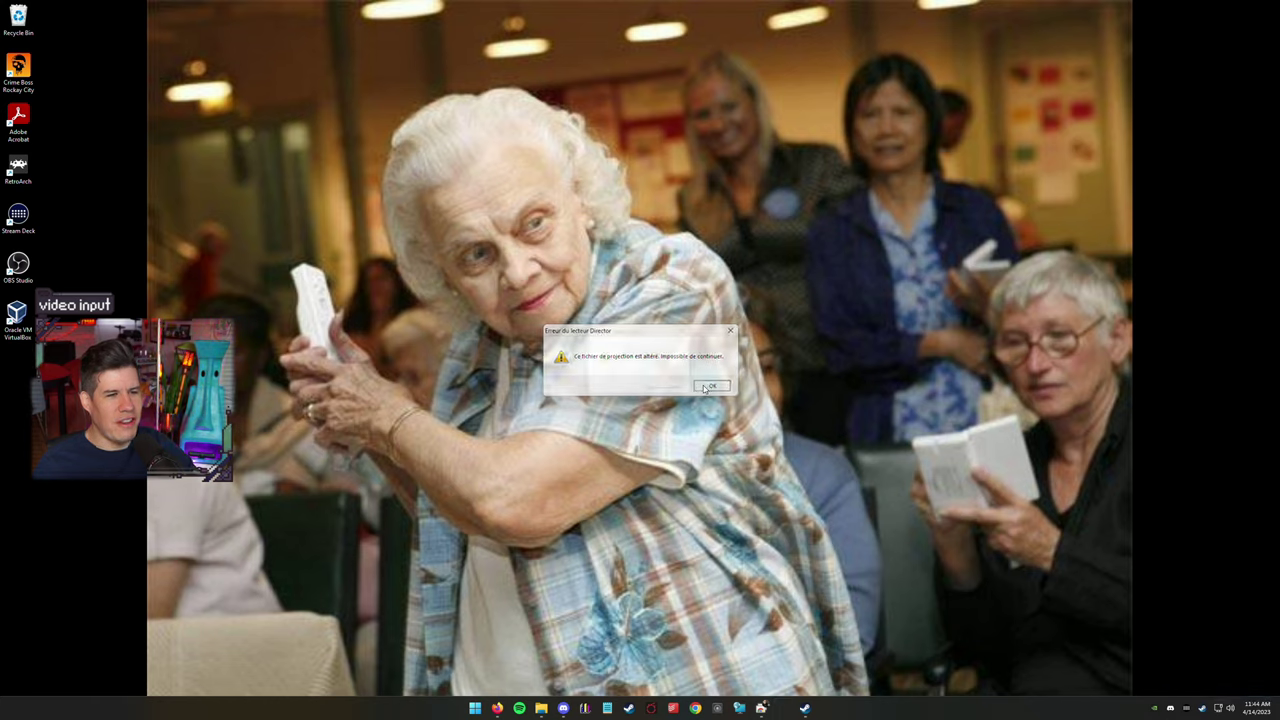
left_click(692, 386)
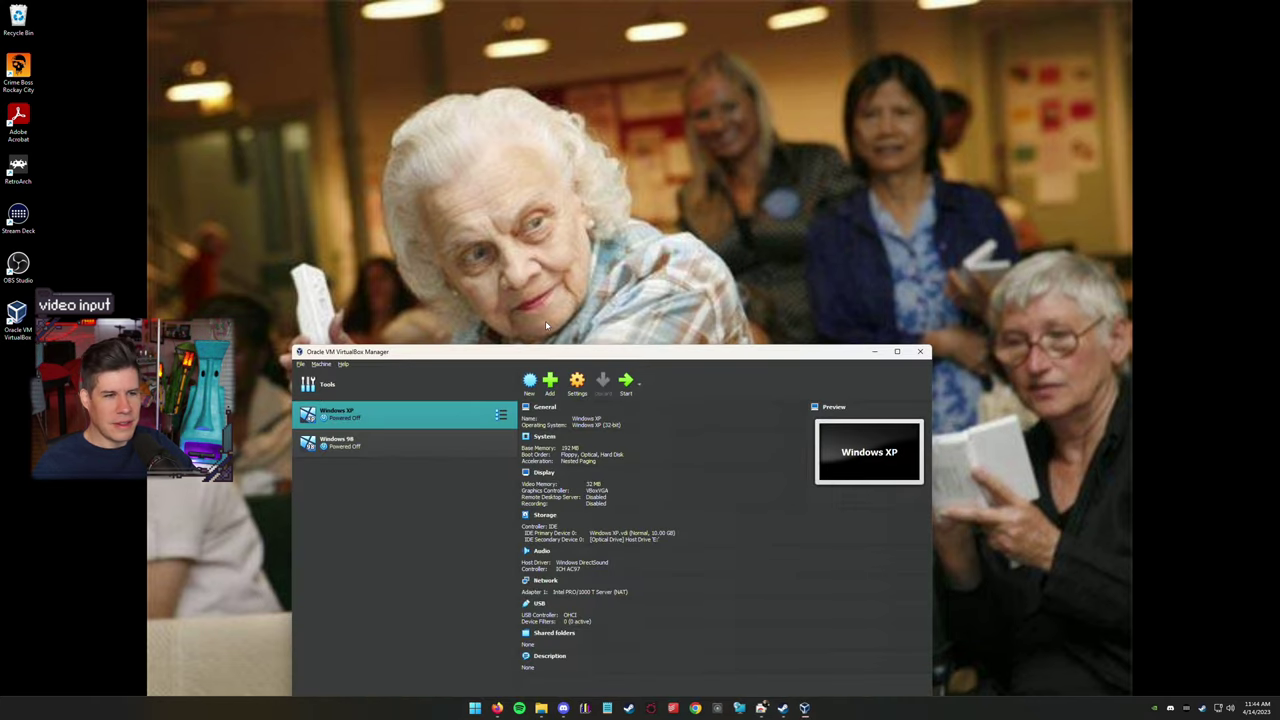
In Oracle VM VirtualBox Manager, start the Windows XP virtual machine and switch it to full screen.
left_click_drag(604, 358, 626, 158)
left_click(651, 183)
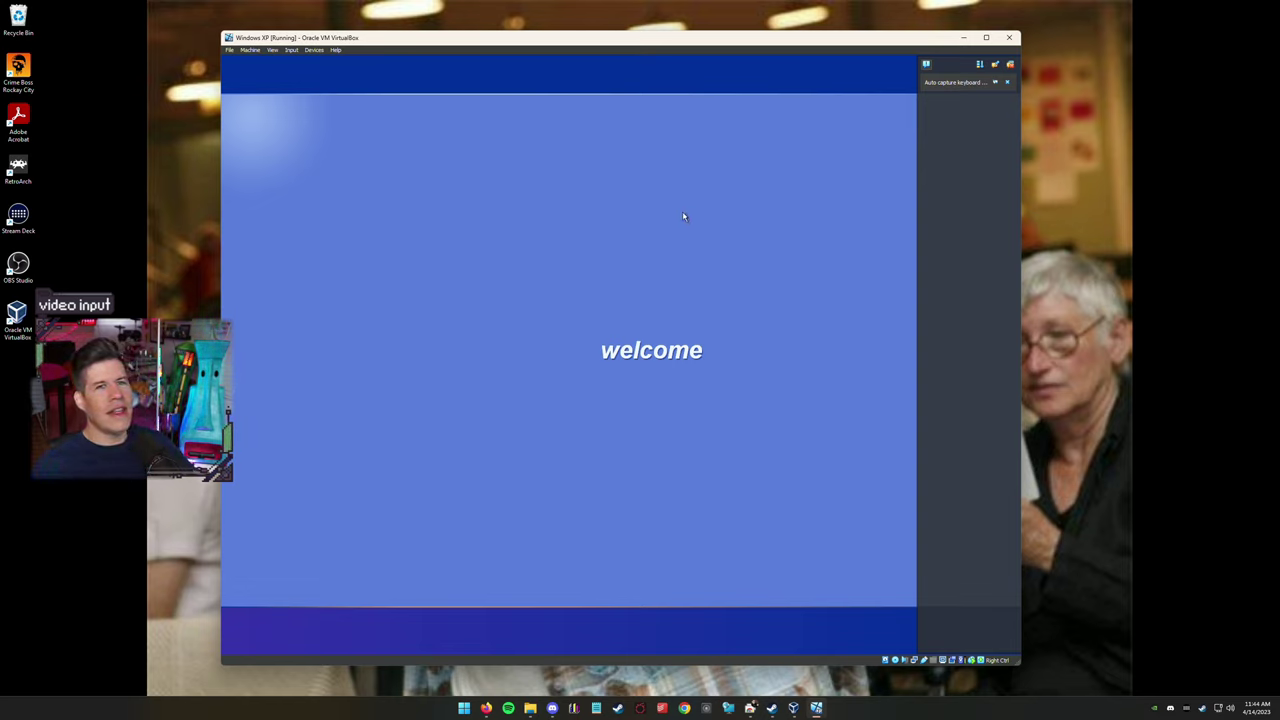
left_click(927, 64)
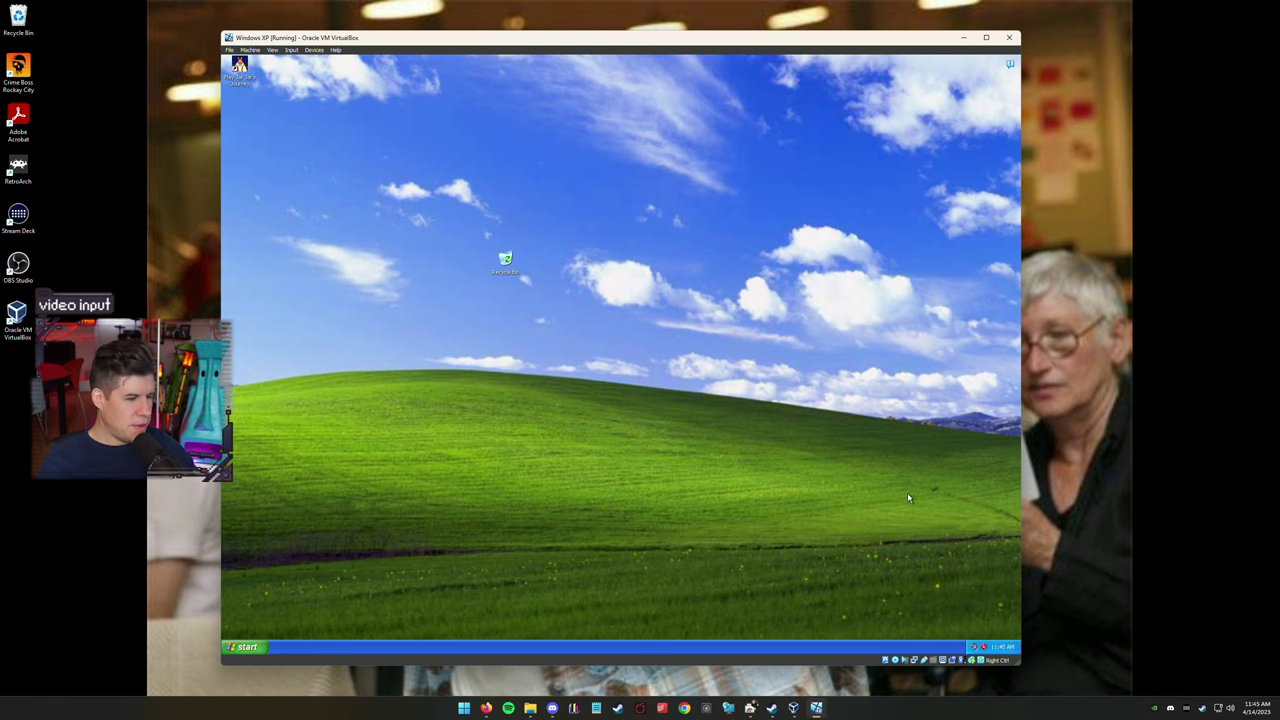
key("Control_R+f")
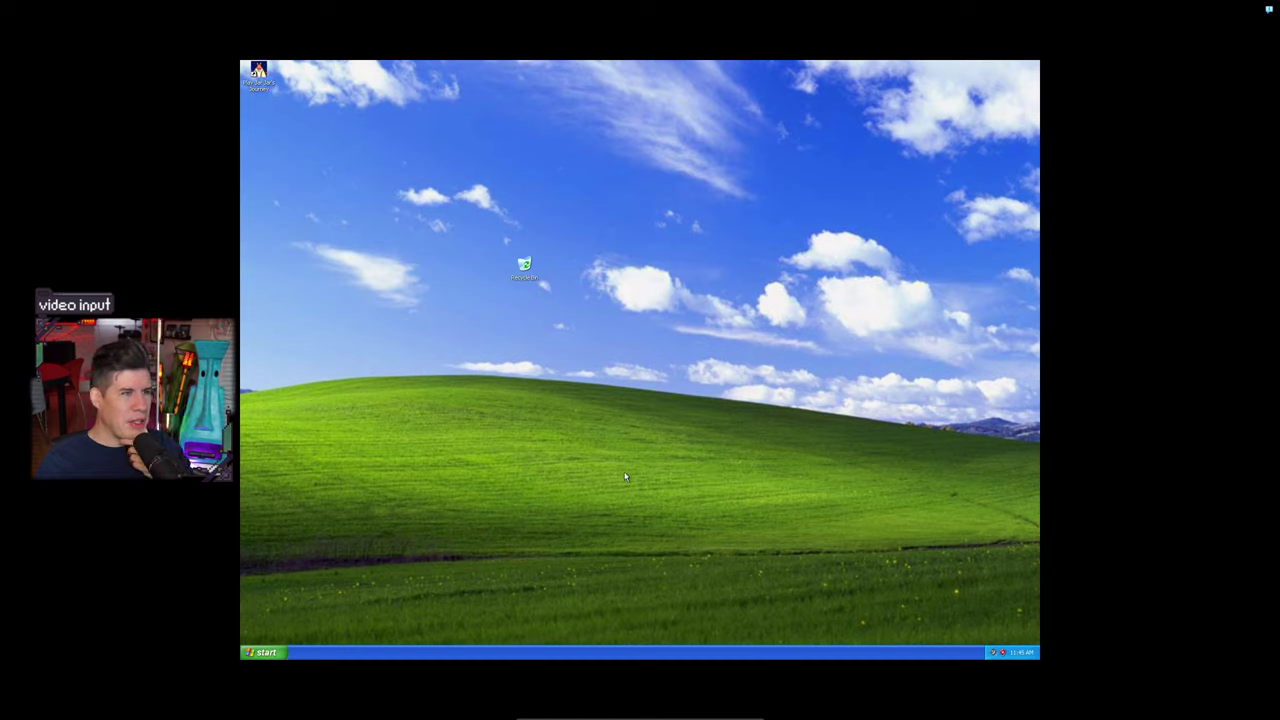
Open My Computer in the Windows XP virtual machine.
left_click(275, 653)
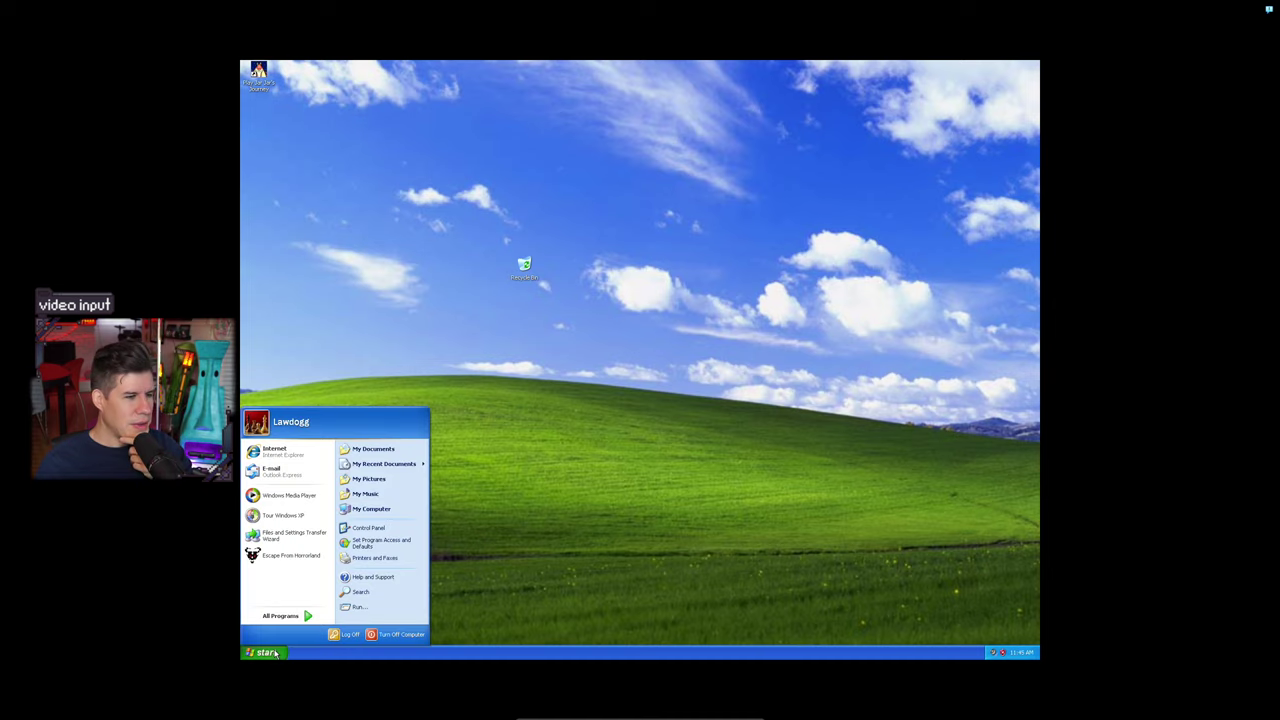
left_click(404, 512)
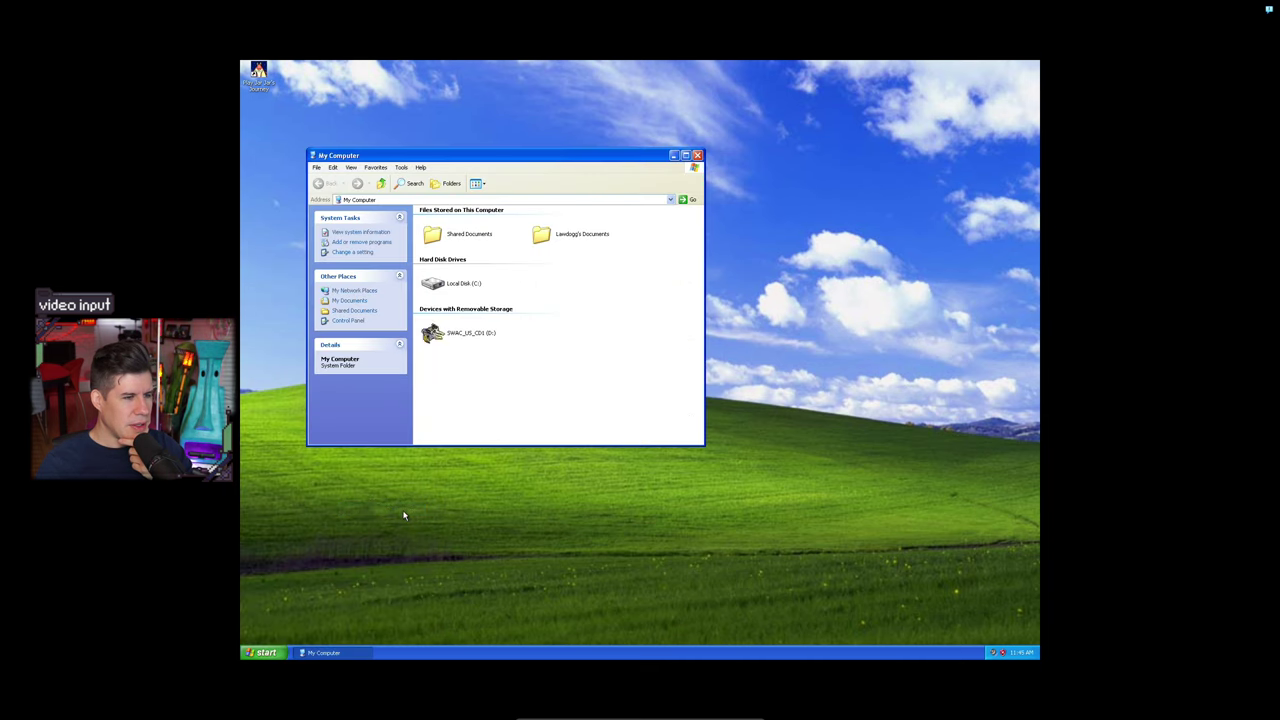
left_click(266, 652)
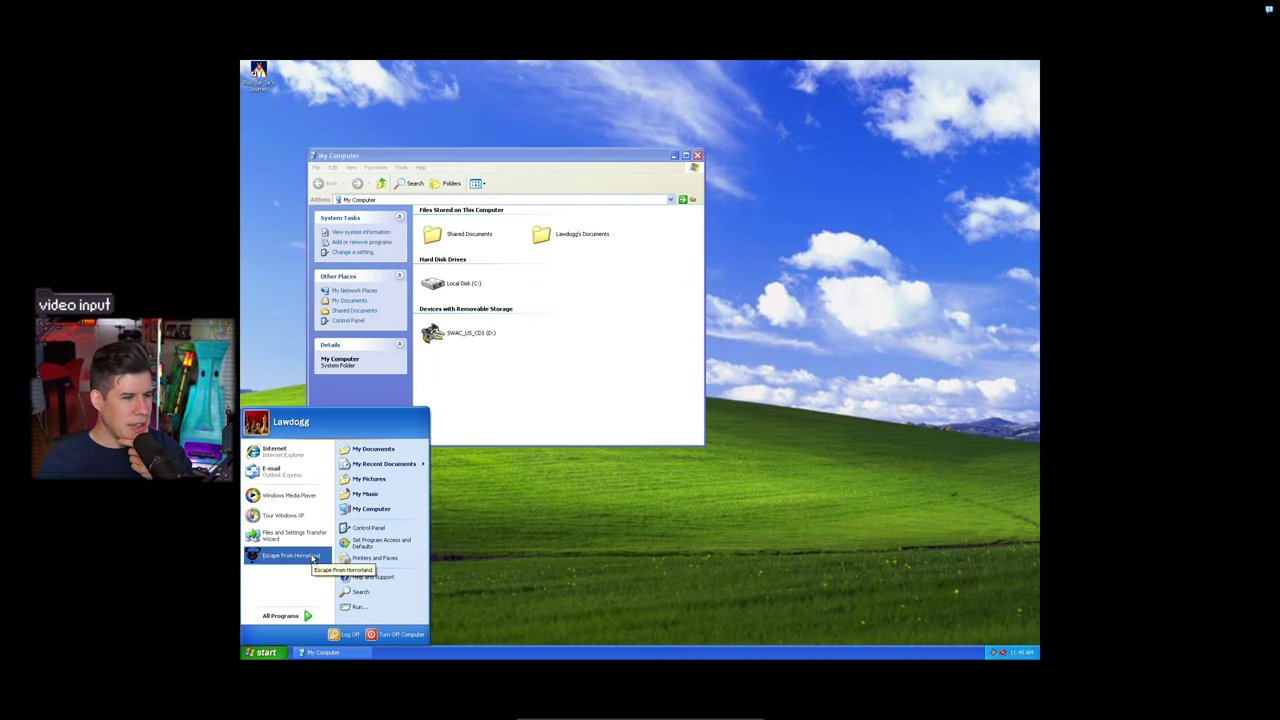
left_click(302, 617)
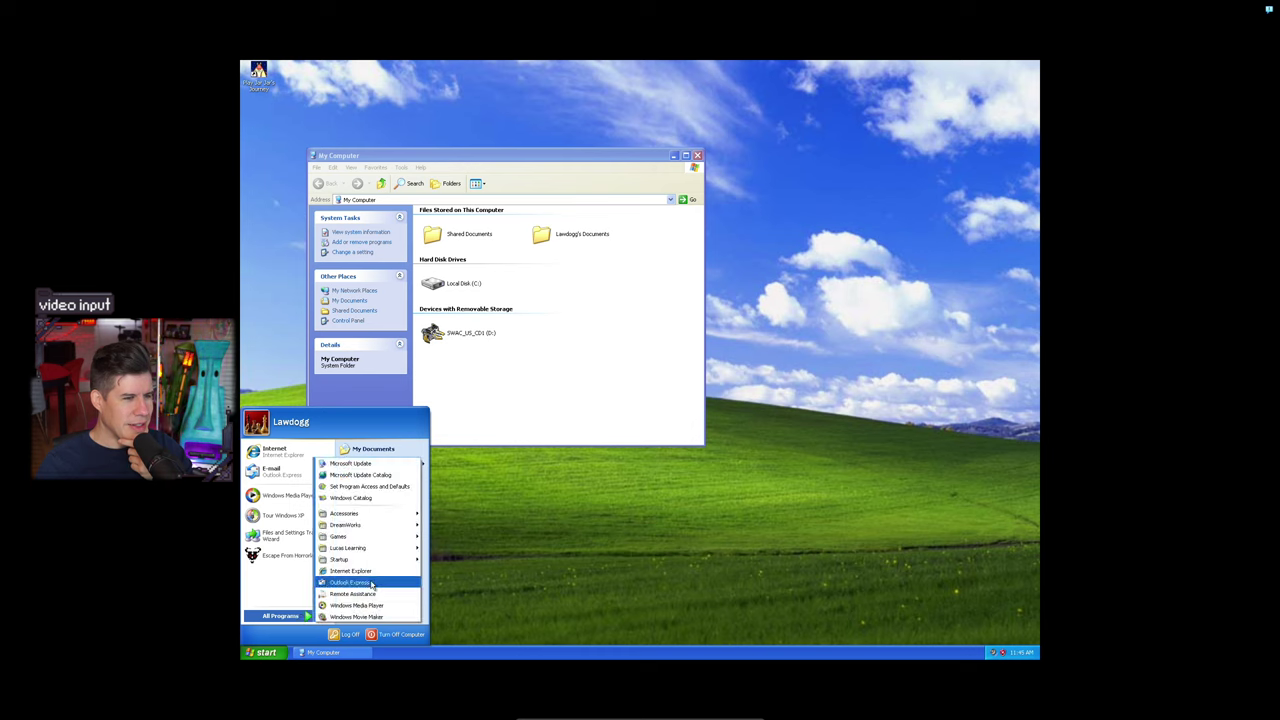
mouse_move(370, 552)
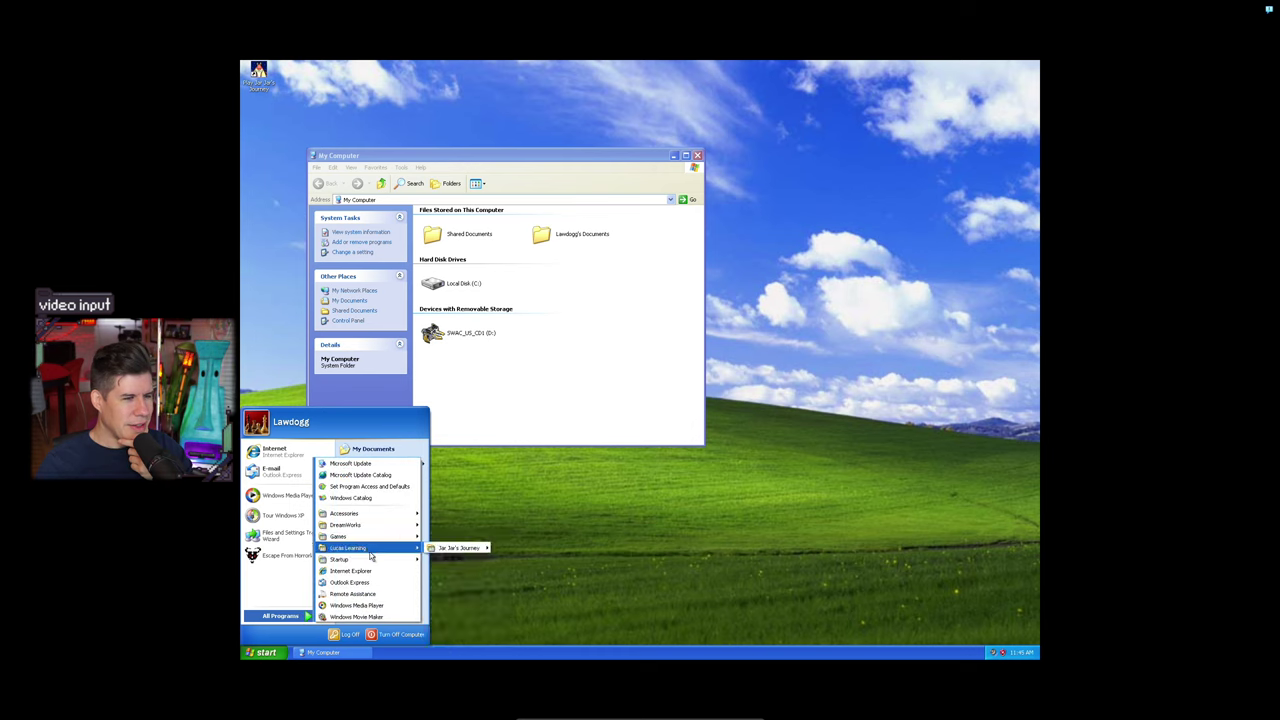
mouse_move(434, 553)
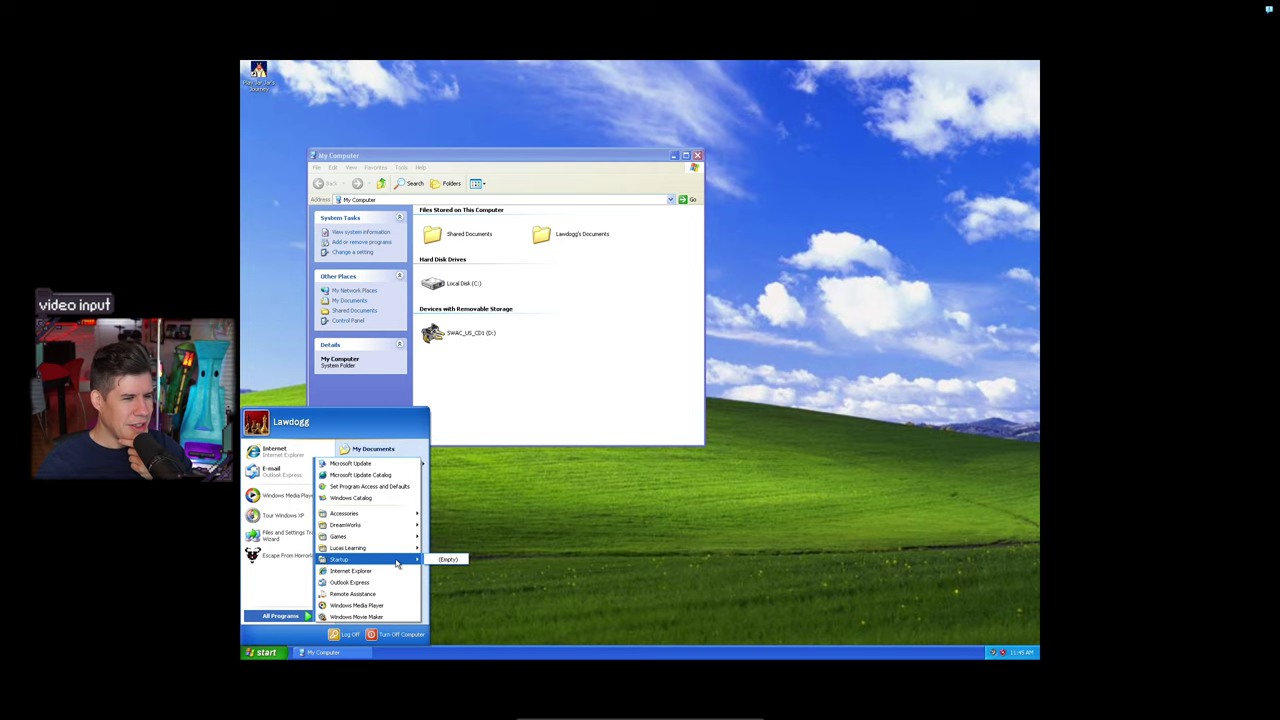
mouse_move(397, 531)
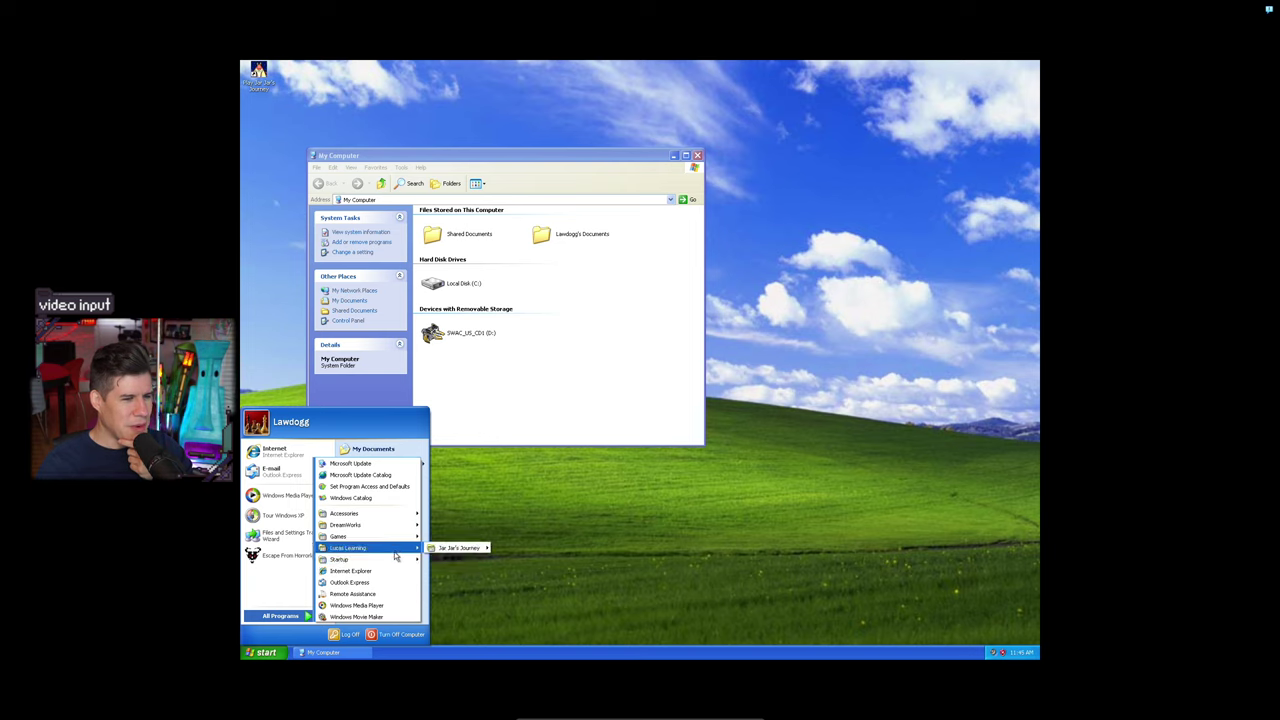
left_click(557, 386)
left_click(481, 335)
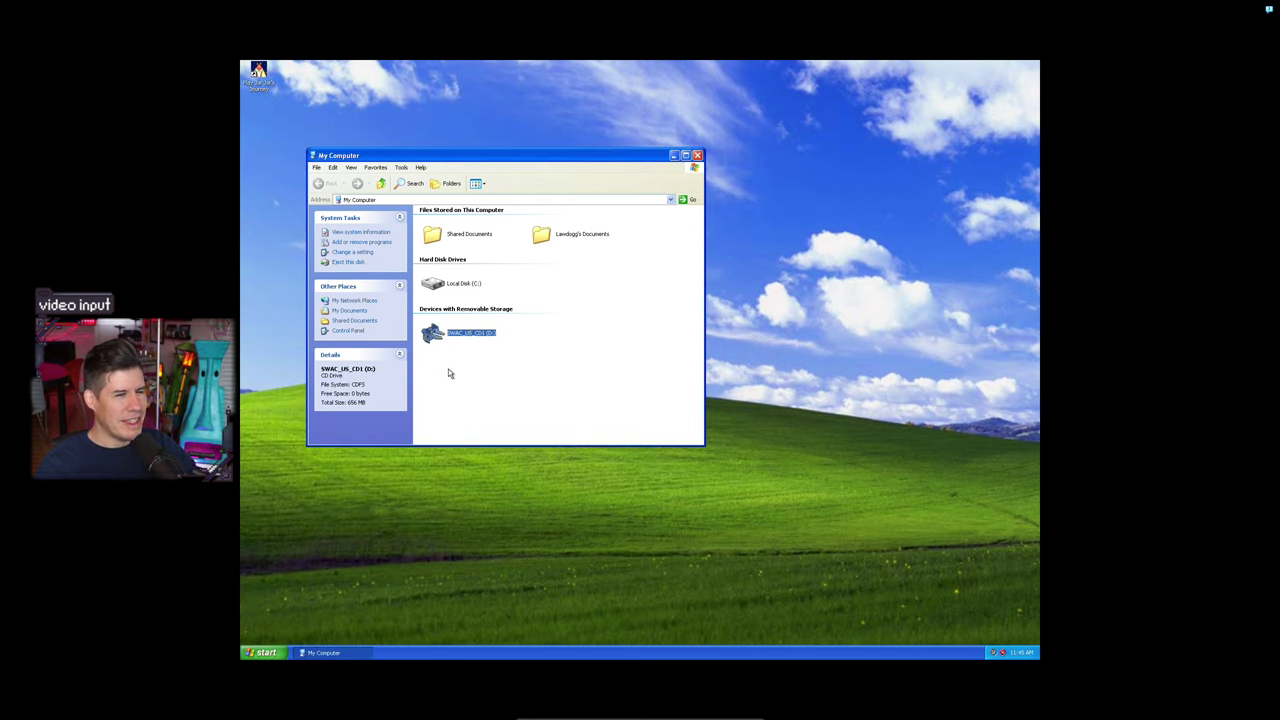
right_click(434, 337)
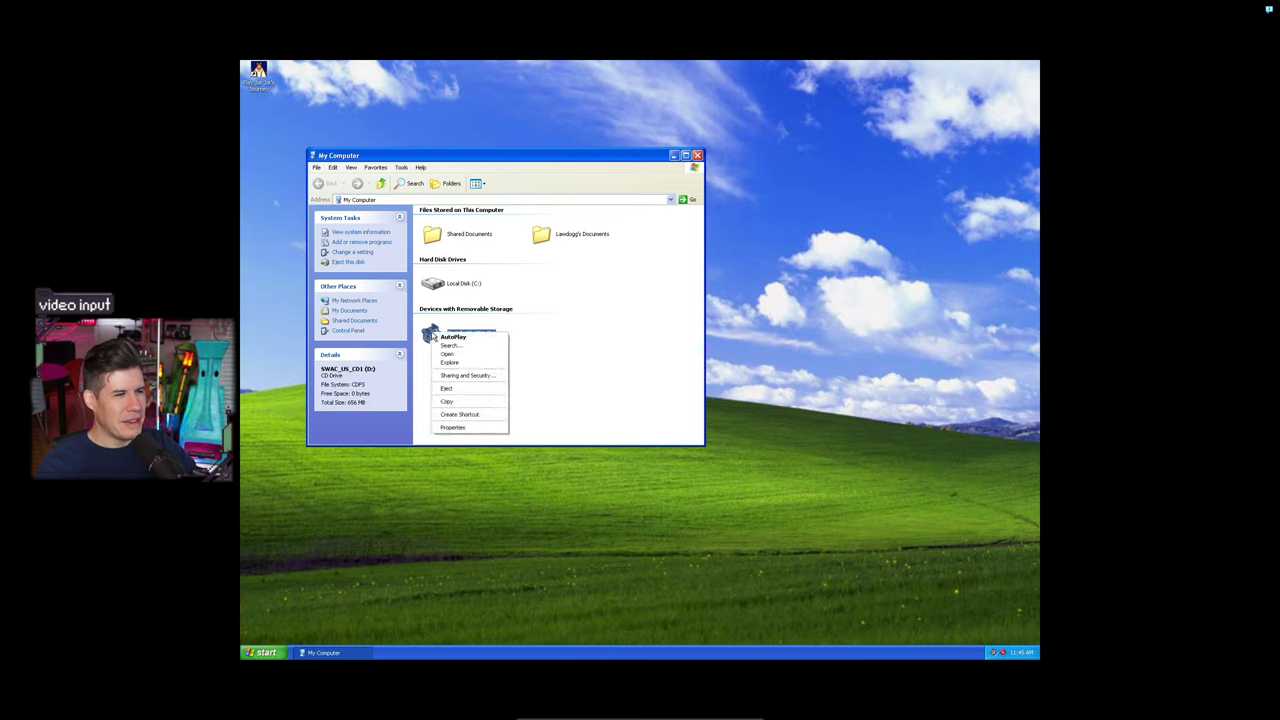
left_click(515, 373)
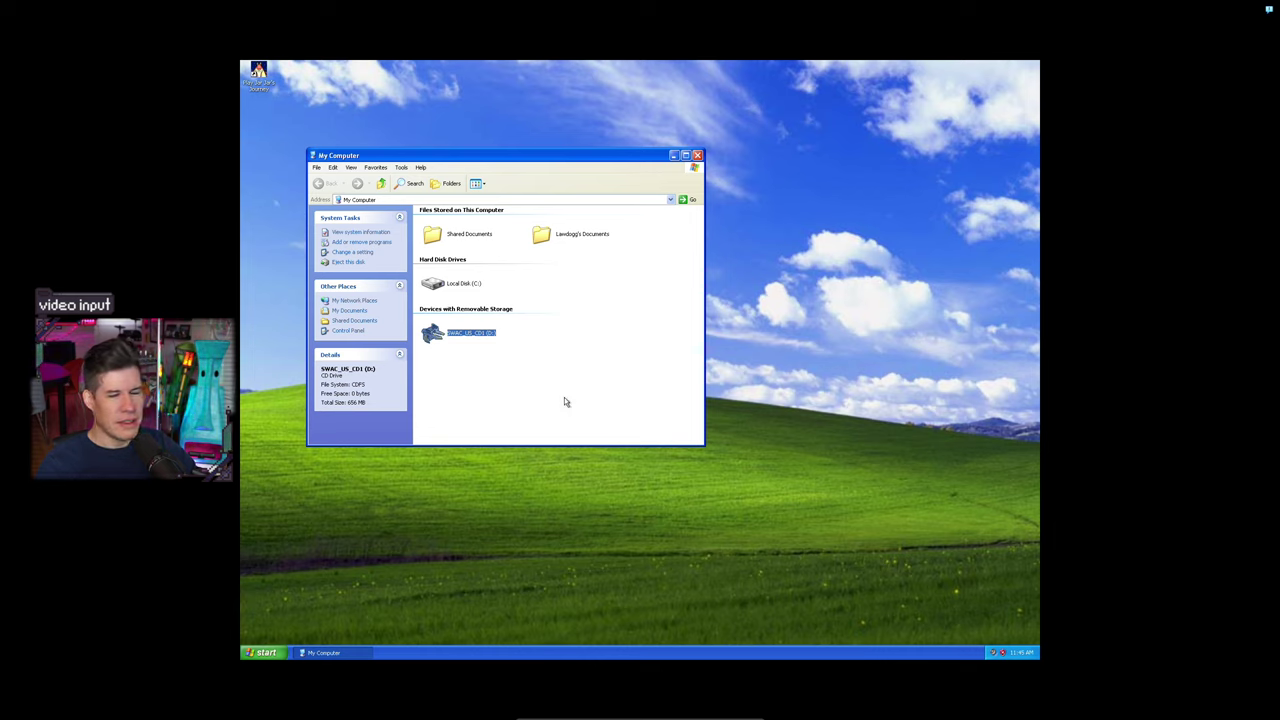
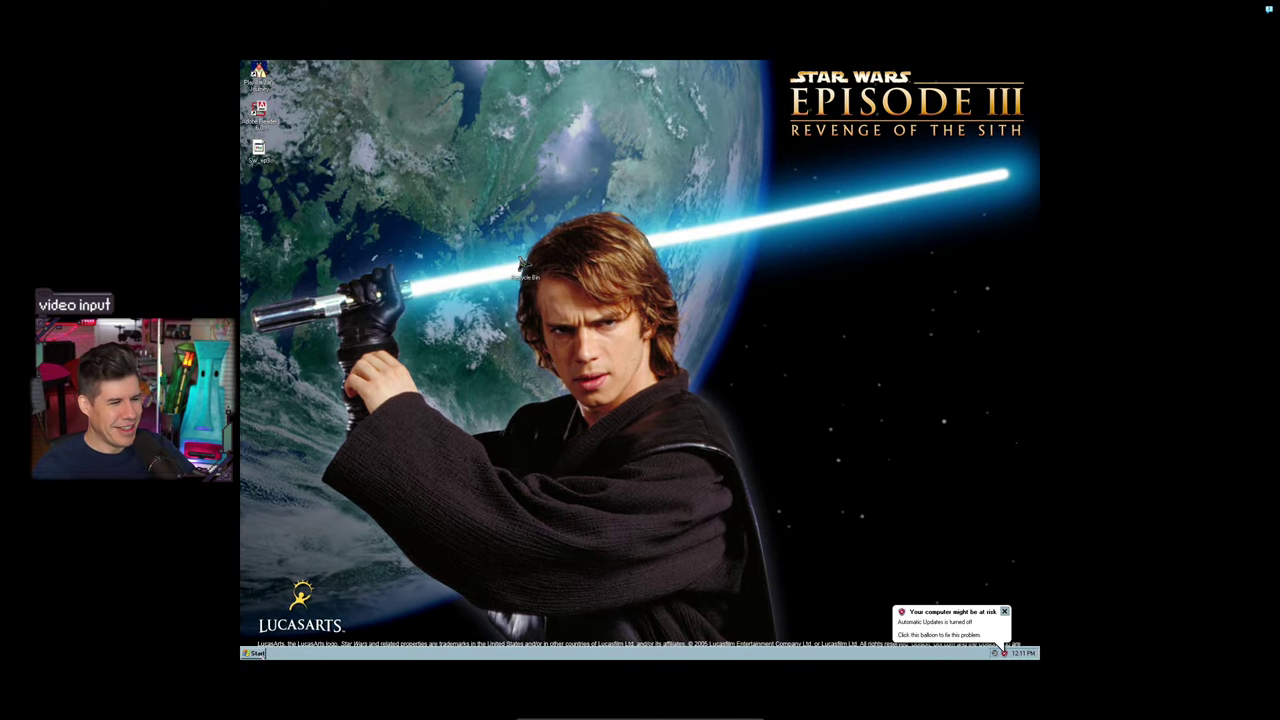
Open My Computer and show the files on the SWAC_US_CD1 (D:) disc instead of autoplaying it.
left_click(260, 653)
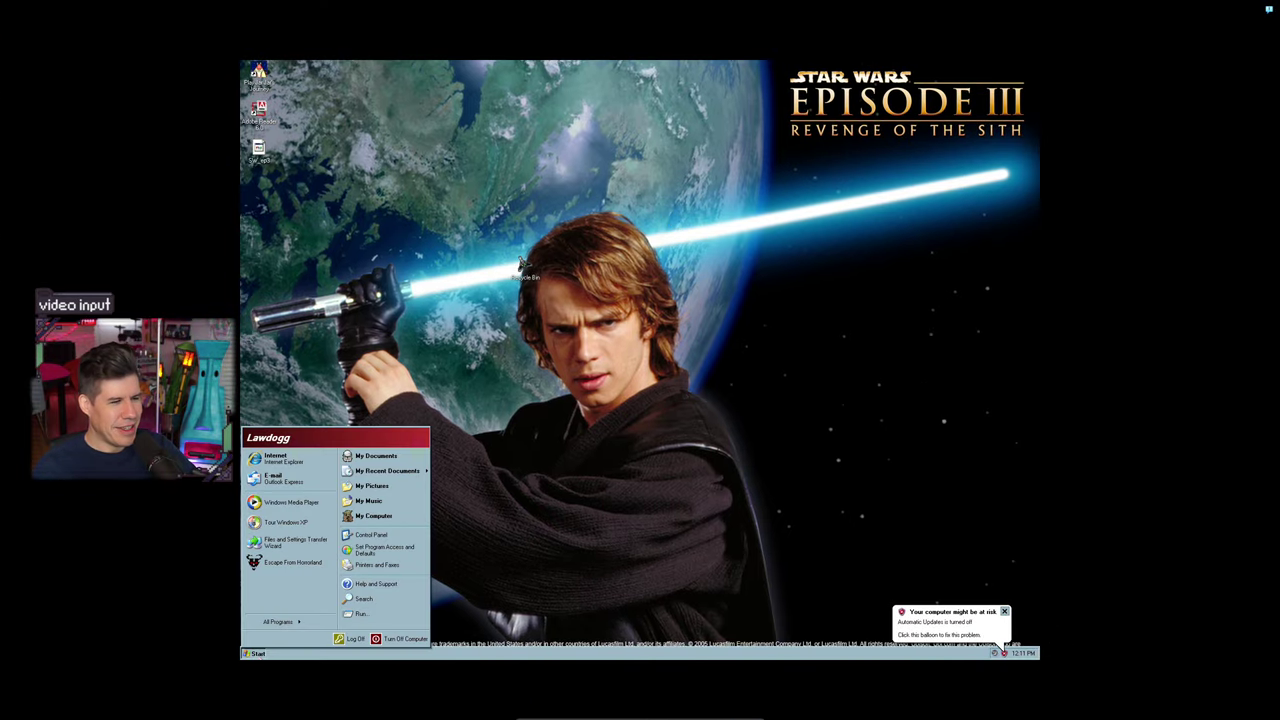
left_click(375, 515)
right_click(462, 333)
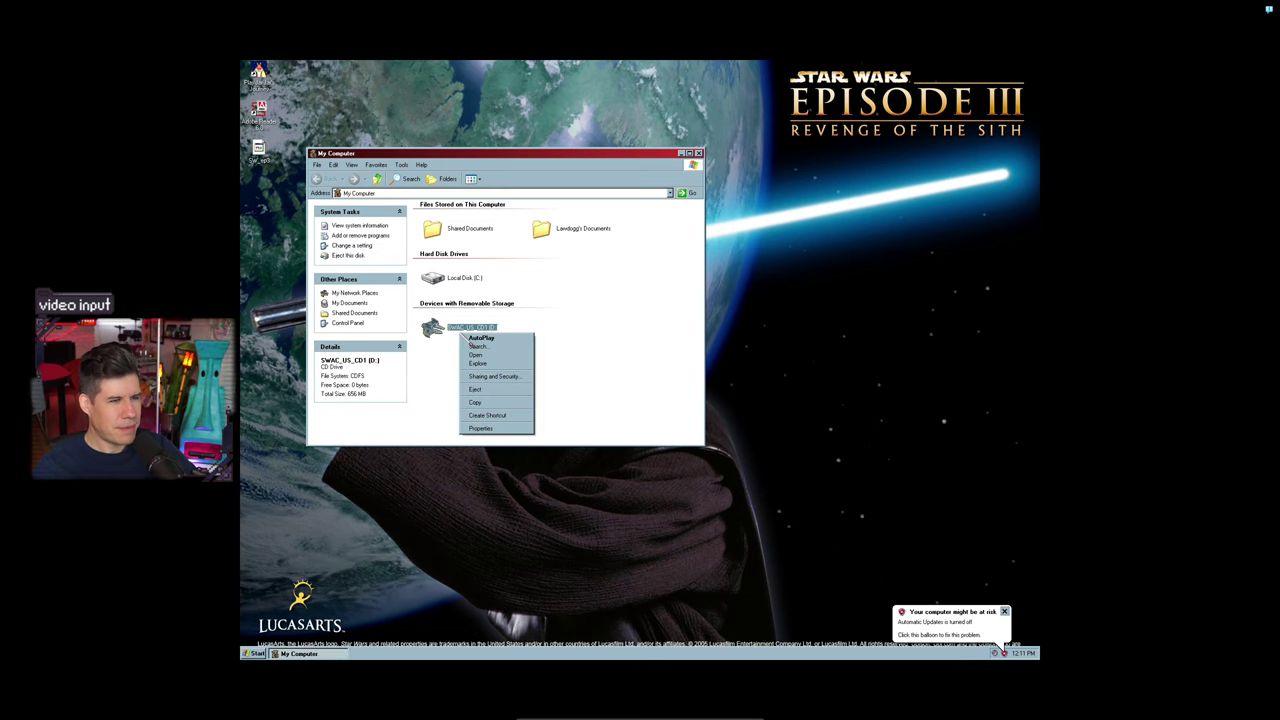
left_click(476, 355)
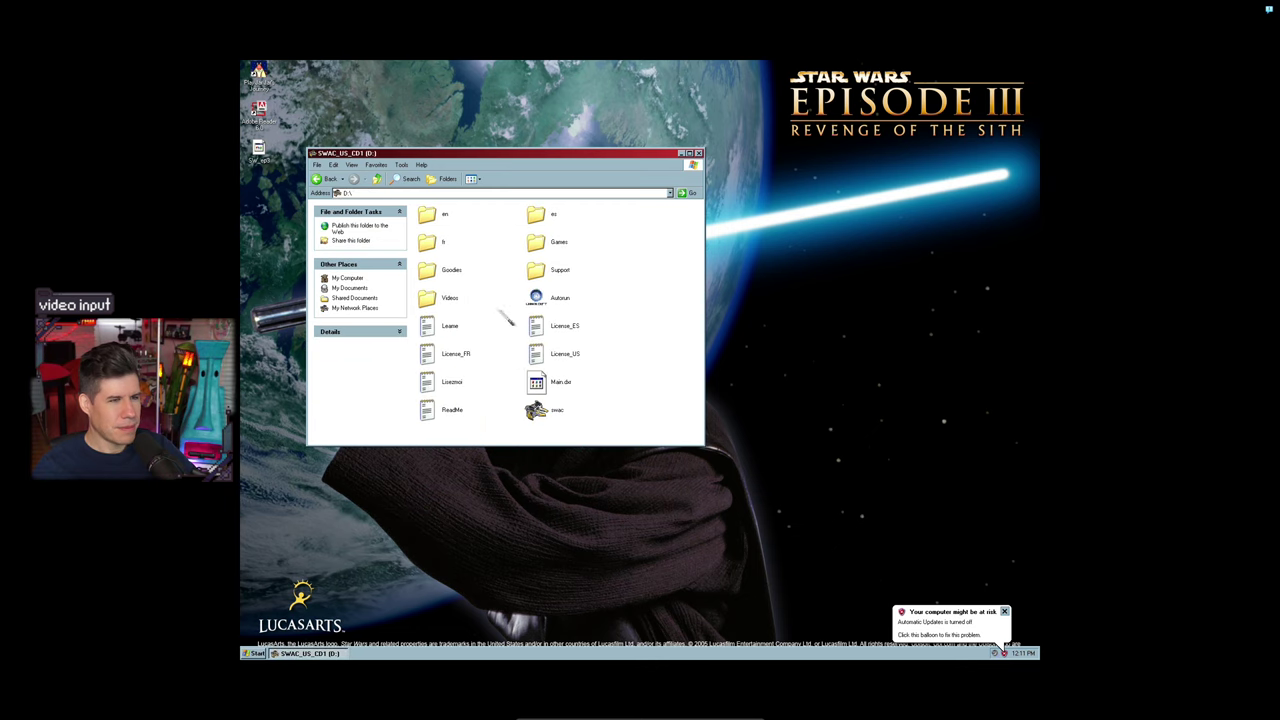
Open the disc's Videos folder, run binkplay and dismiss its Bink Video Player Help dialog.
double_click(450, 297)
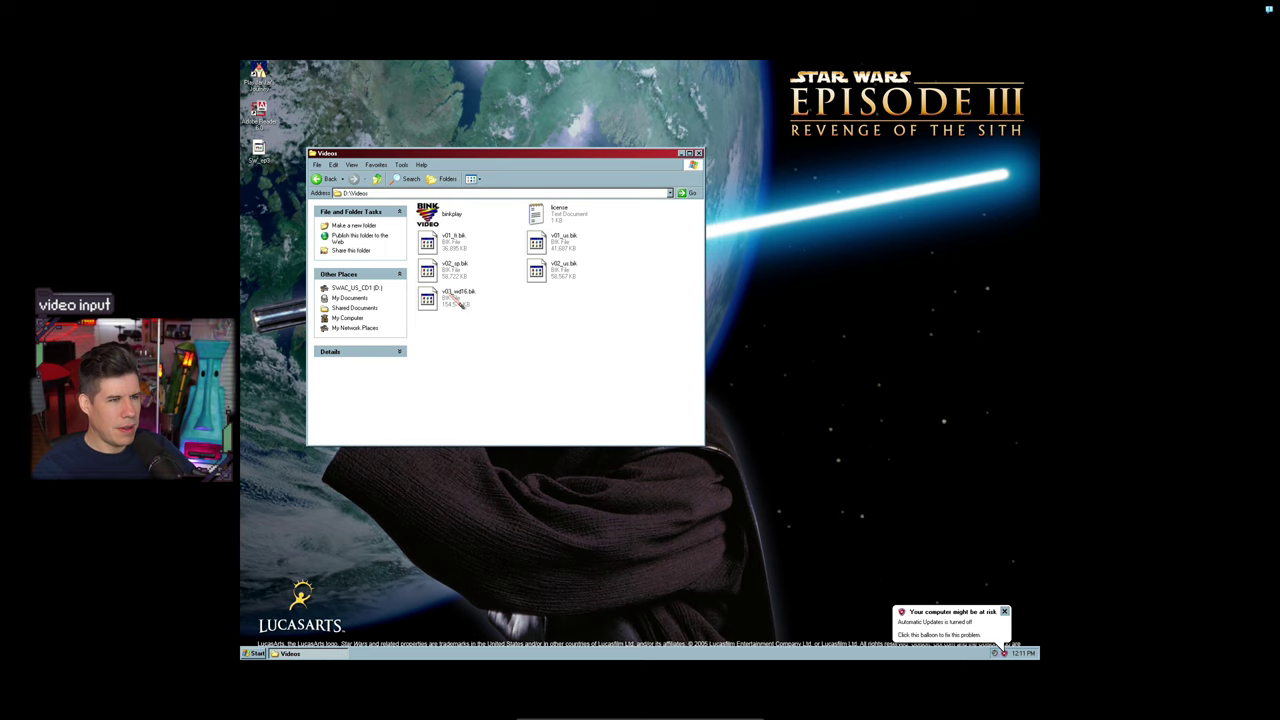
left_click(455, 219)
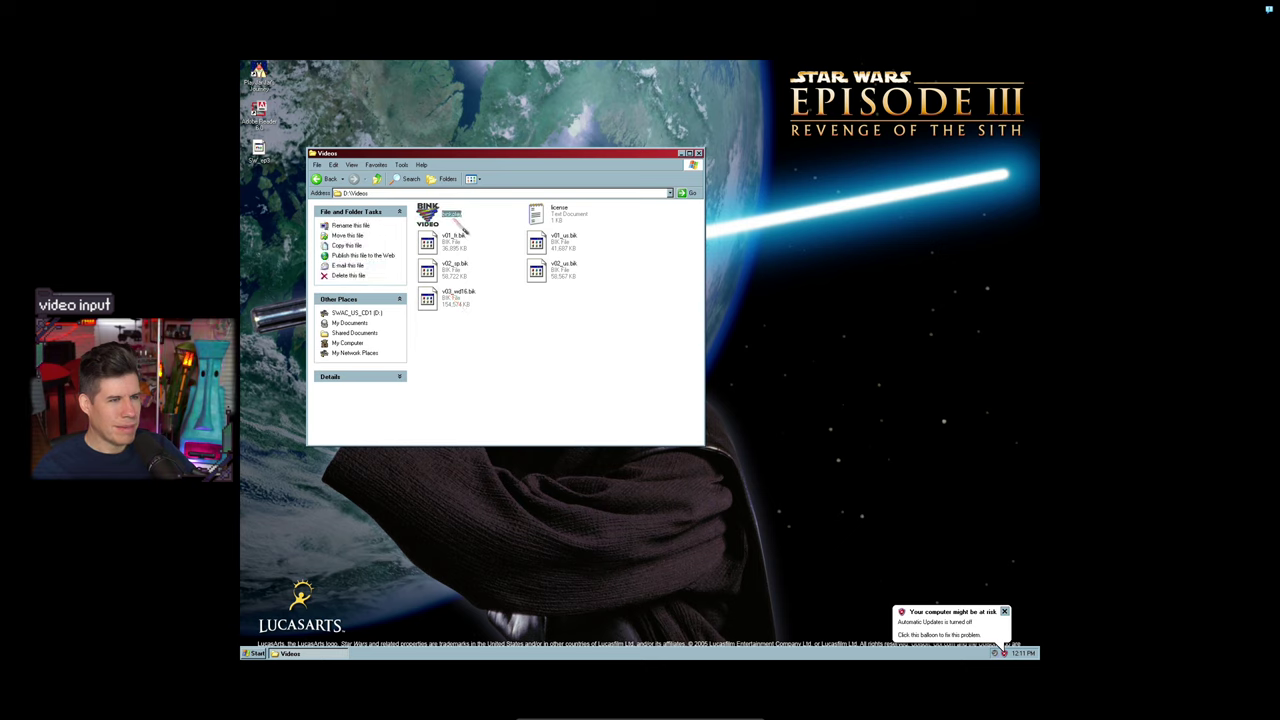
left_click(460, 230)
left_click(453, 222)
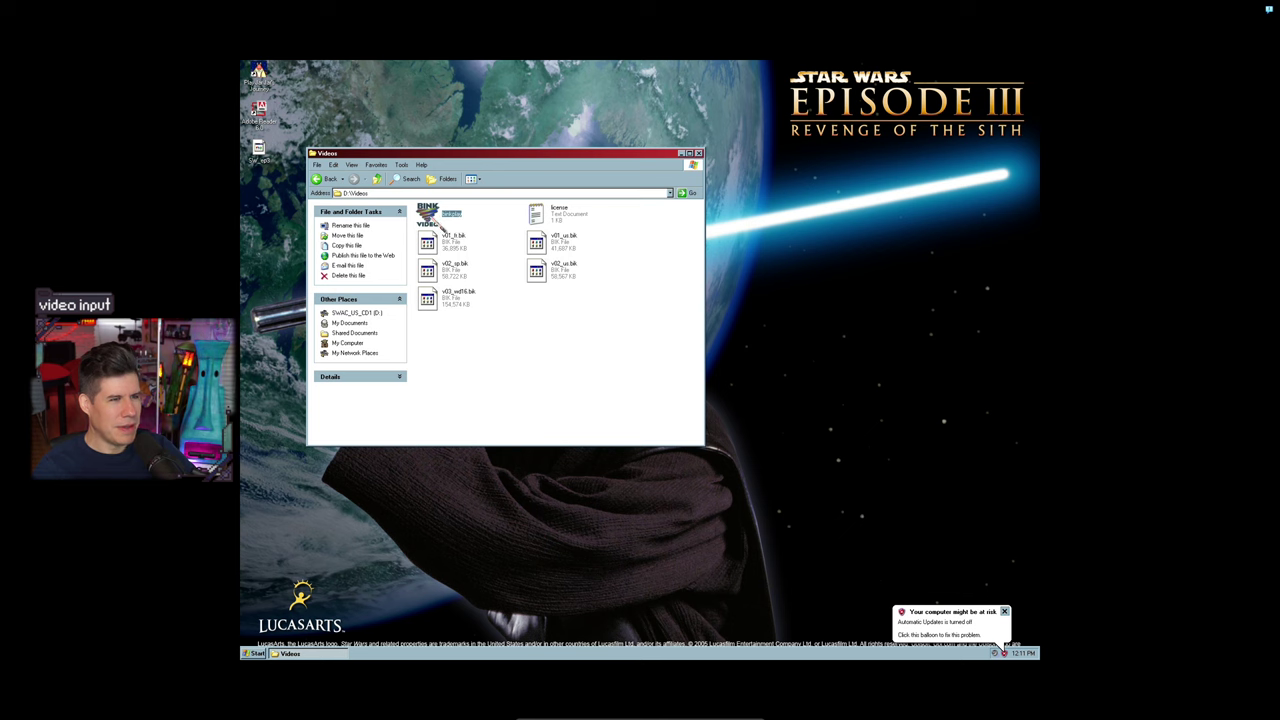
double_click(441, 220)
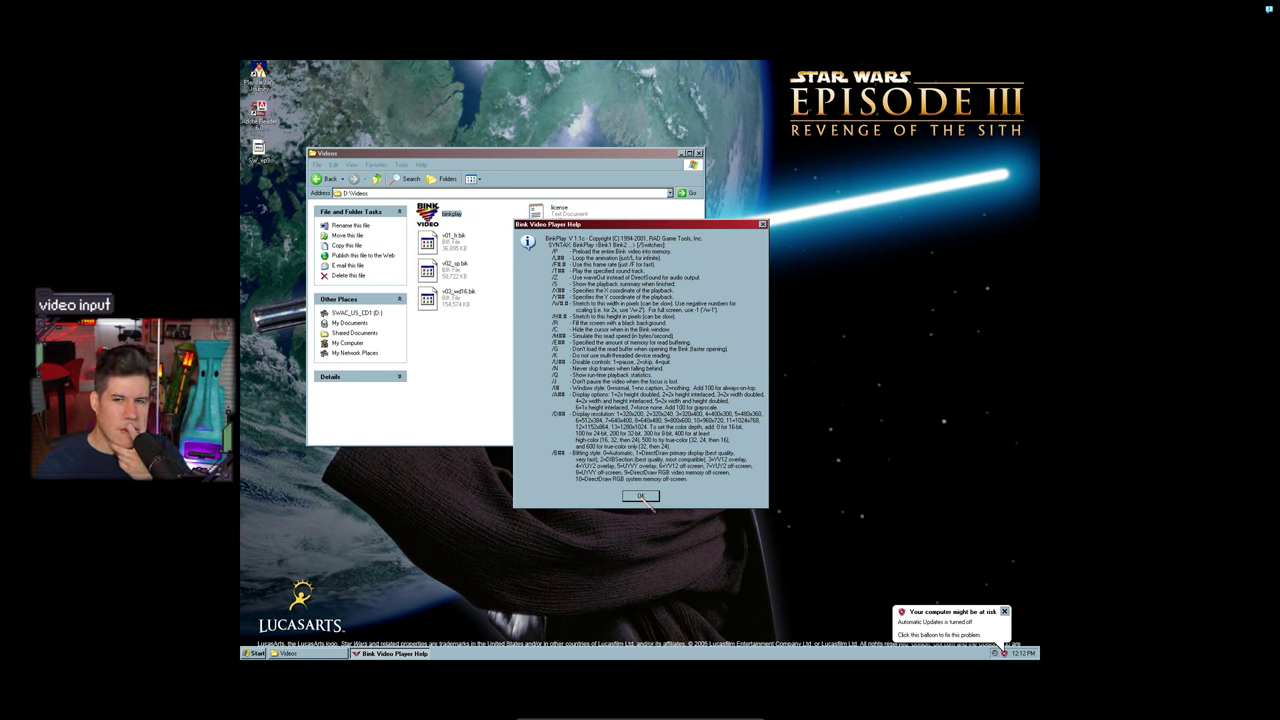
left_click(643, 498)
left_click(605, 359)
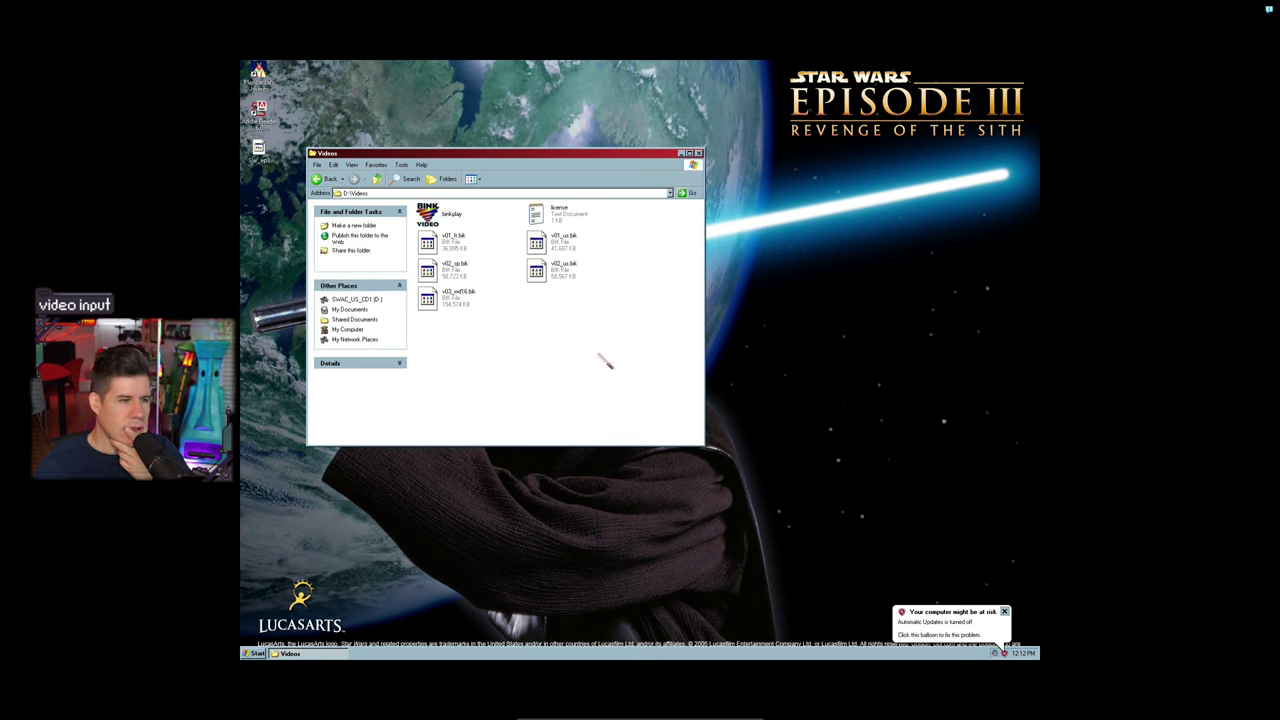
left_click(460, 268)
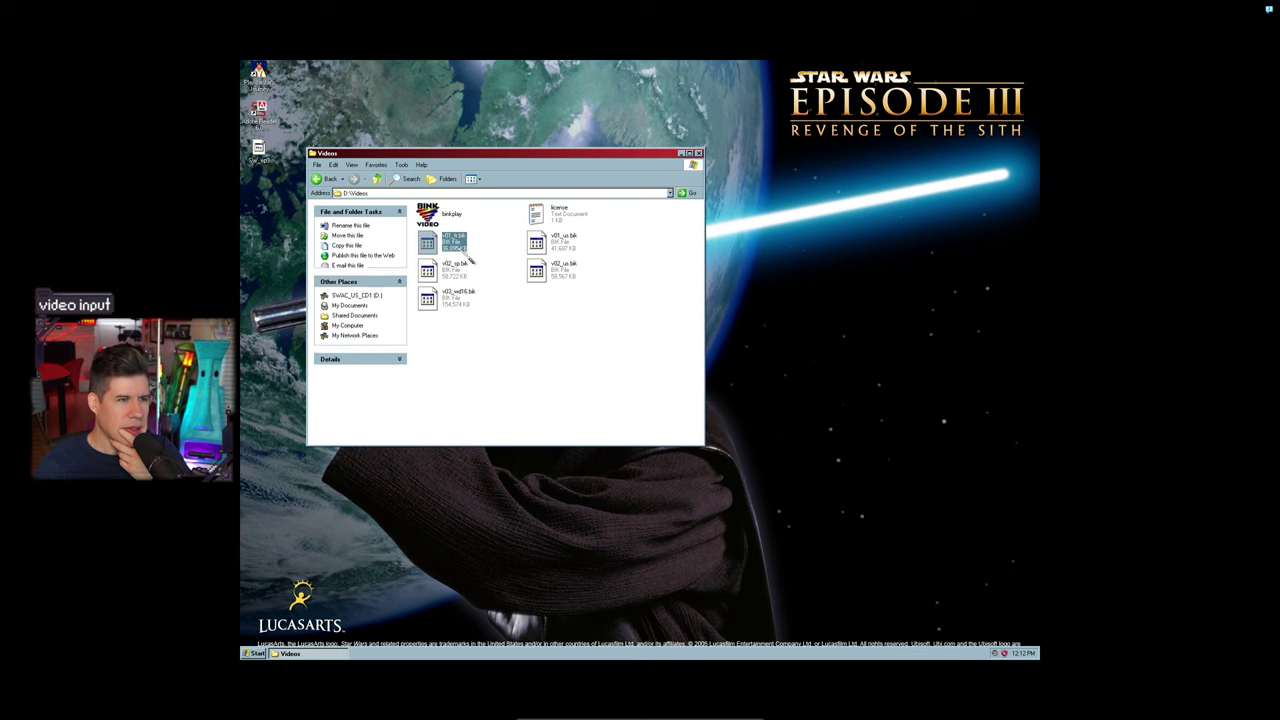
left_click(539, 293)
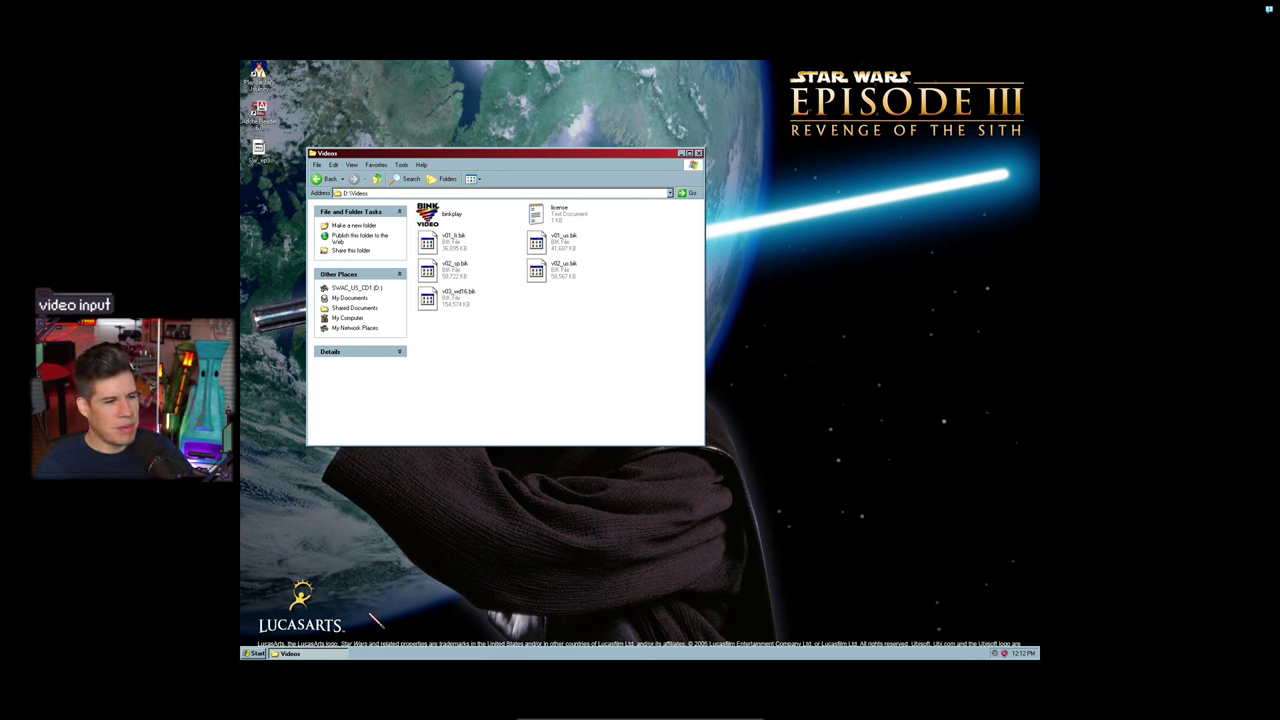
left_click(255, 653)
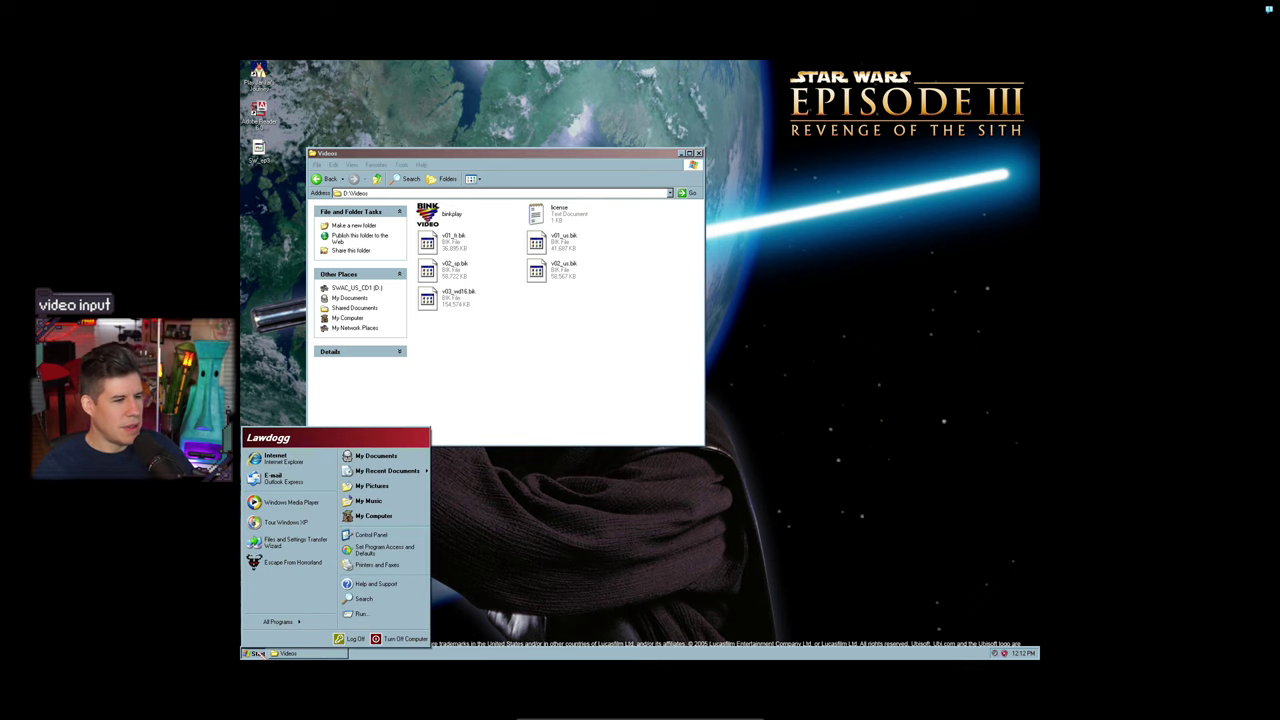
left_click(296, 457)
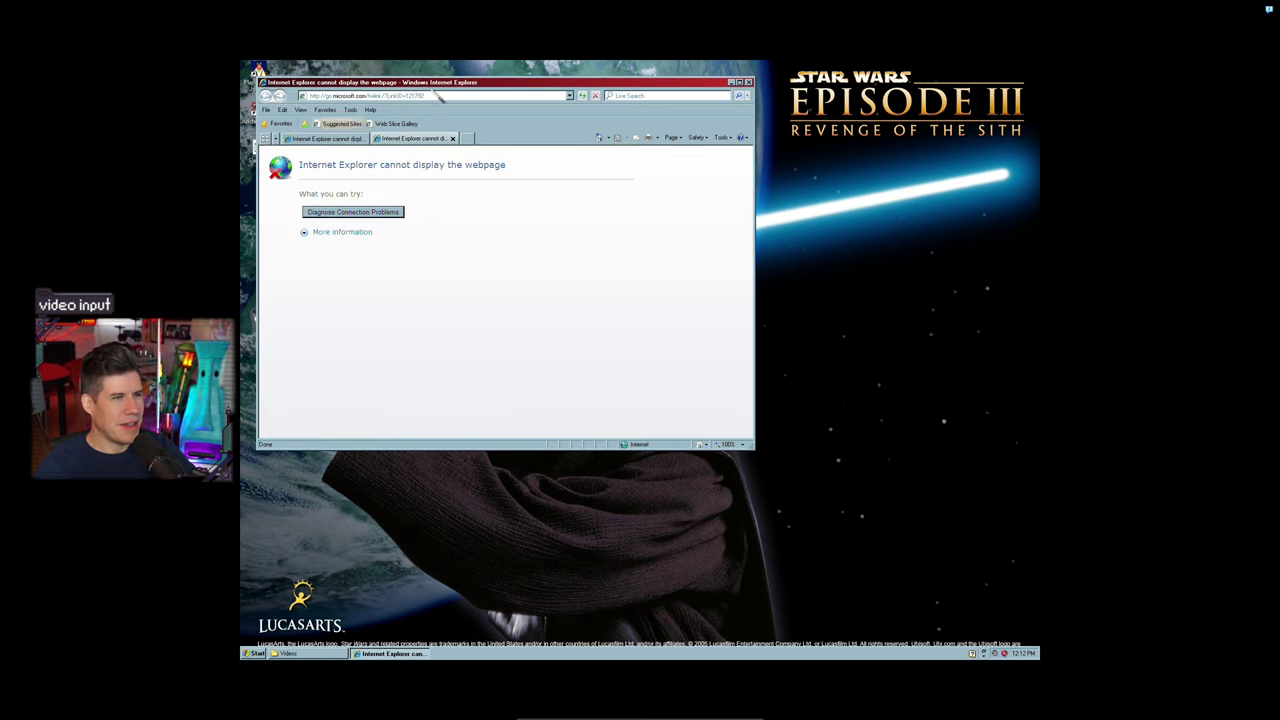
left_click(425, 95)
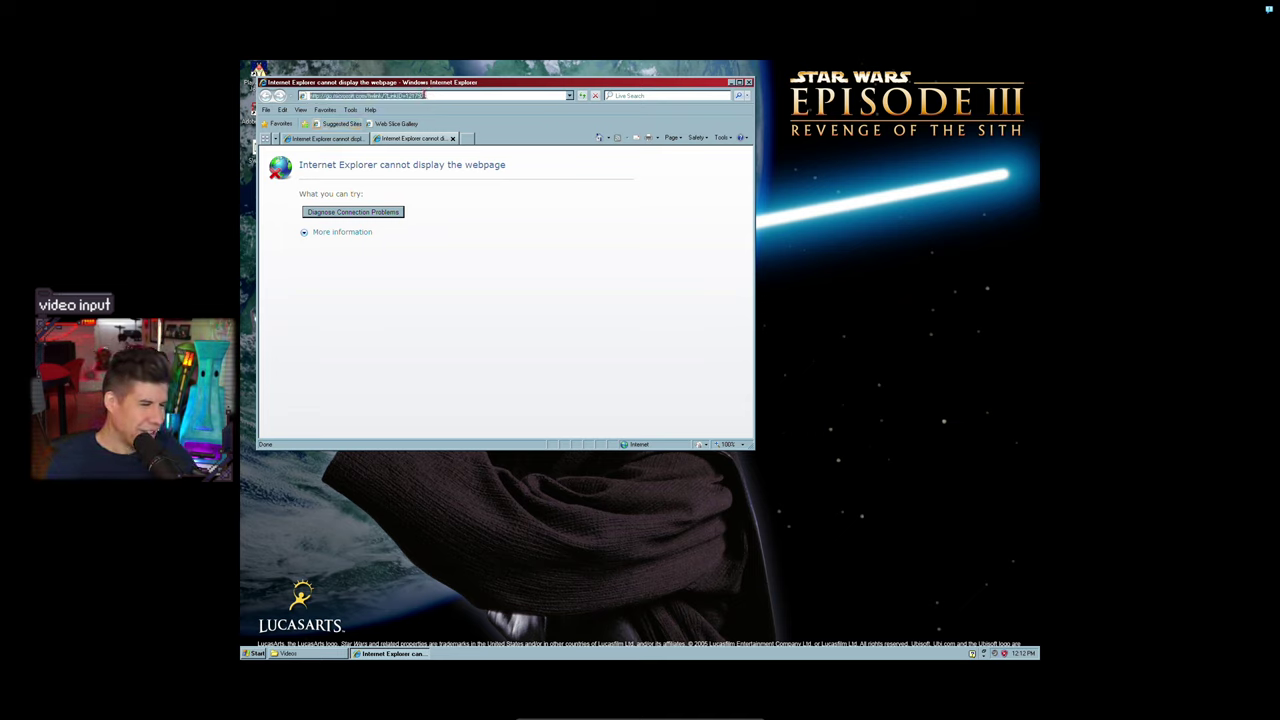
type("www.google.com")
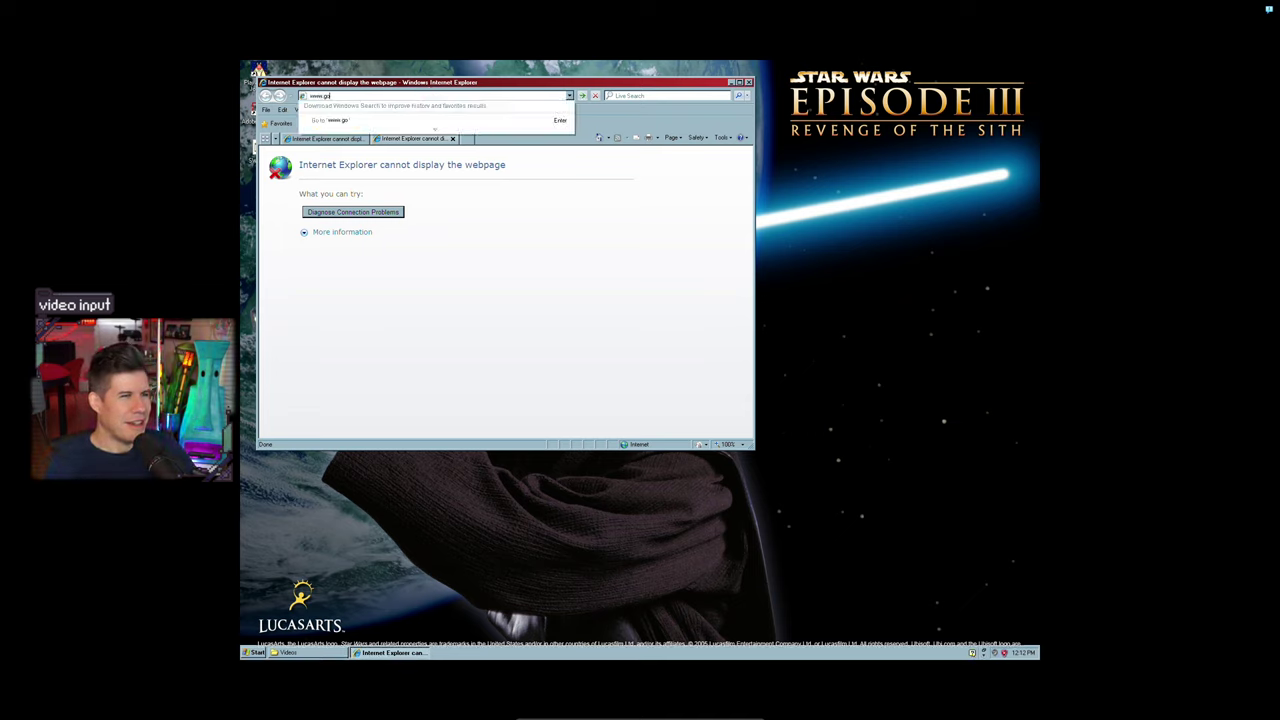
key("Return")
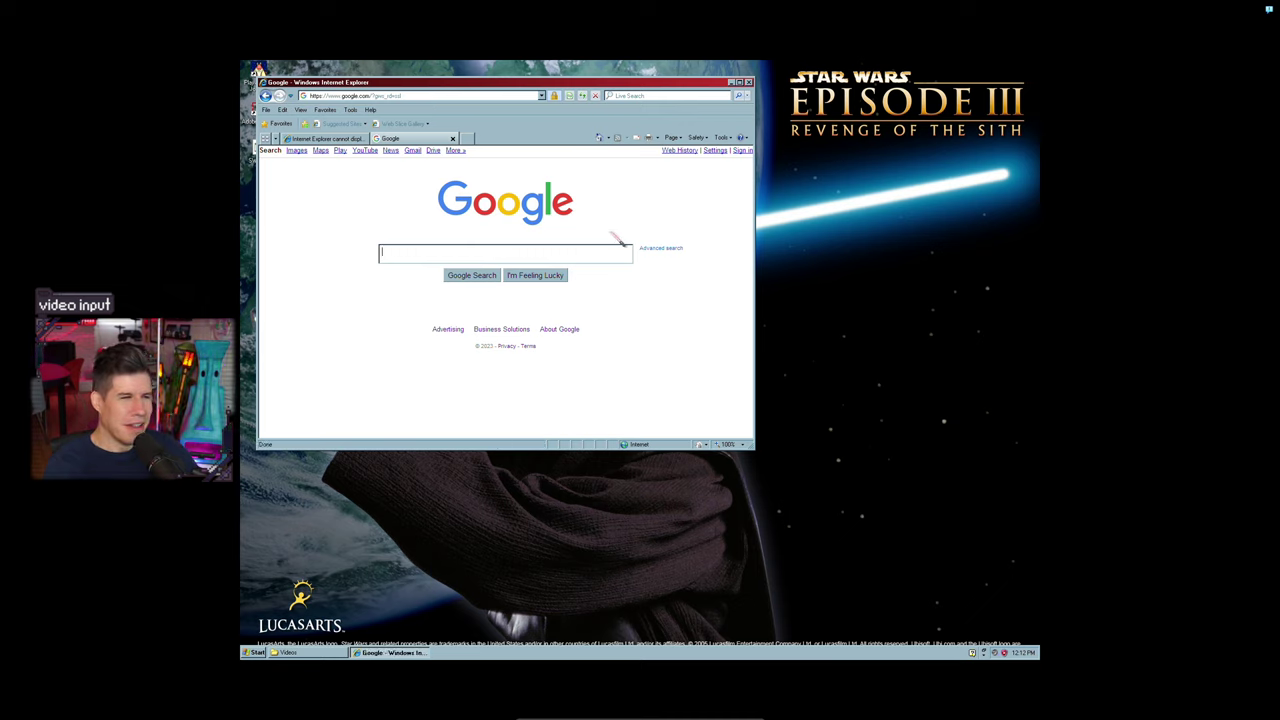
type("vlc windows xp")
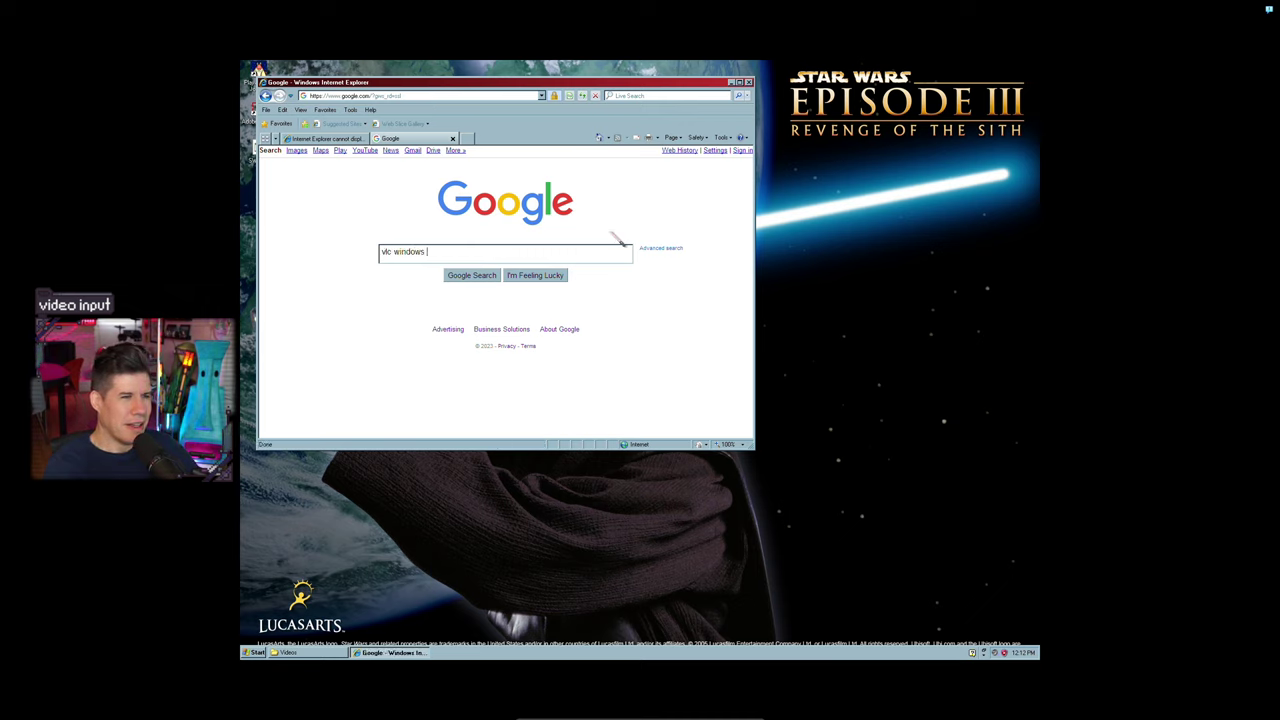
key("Return")
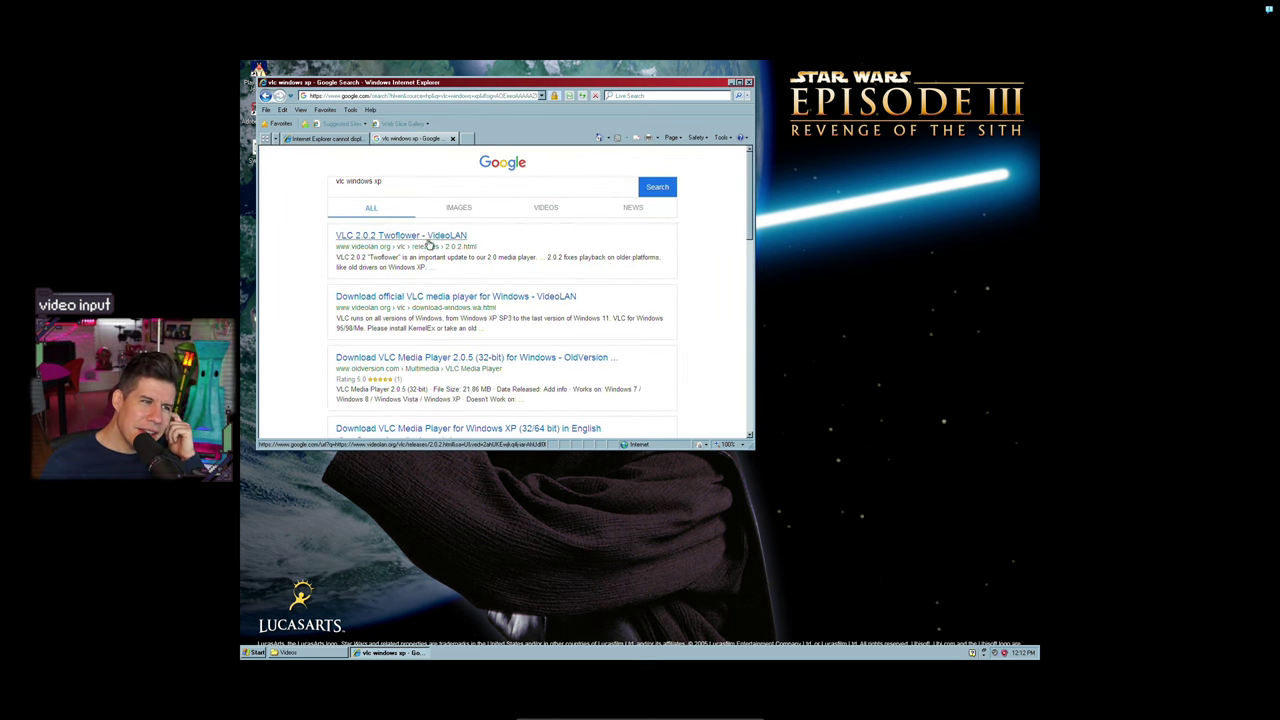
Try the VLC 2.0.2 Twoflower and official VideoLAN download results, returning to the search results after each.
left_click(437, 236)
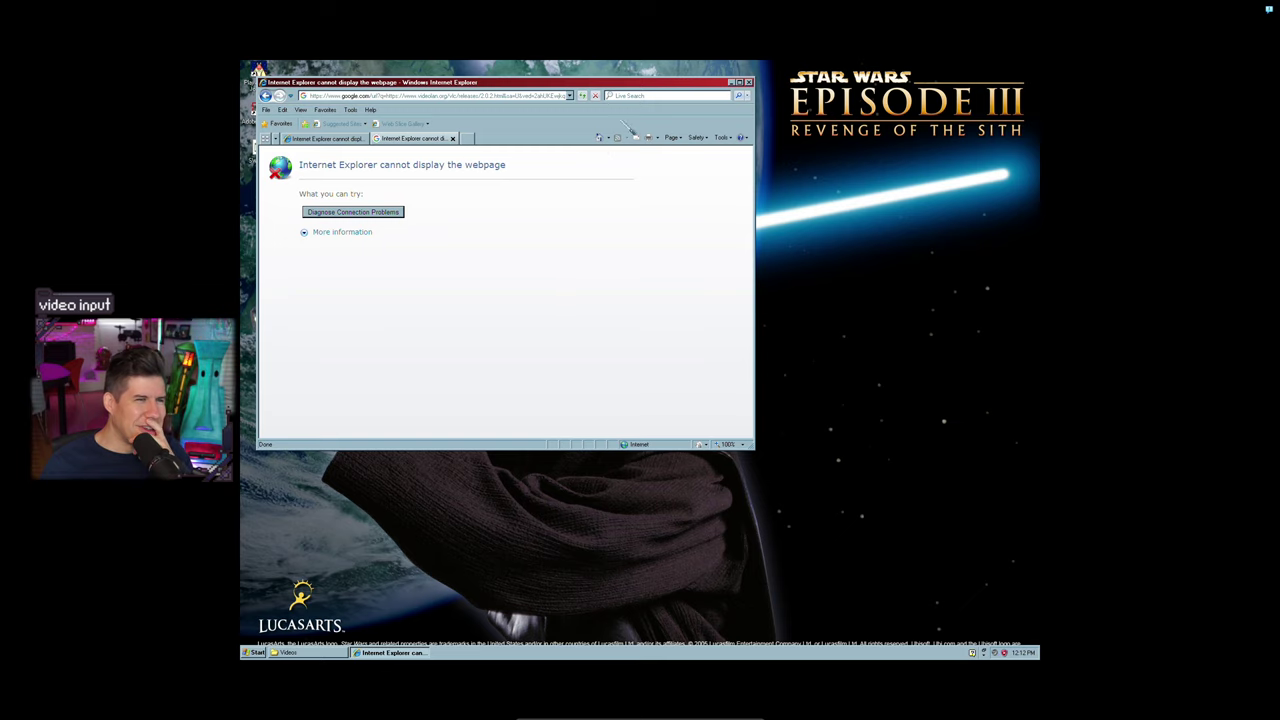
left_click(739, 83)
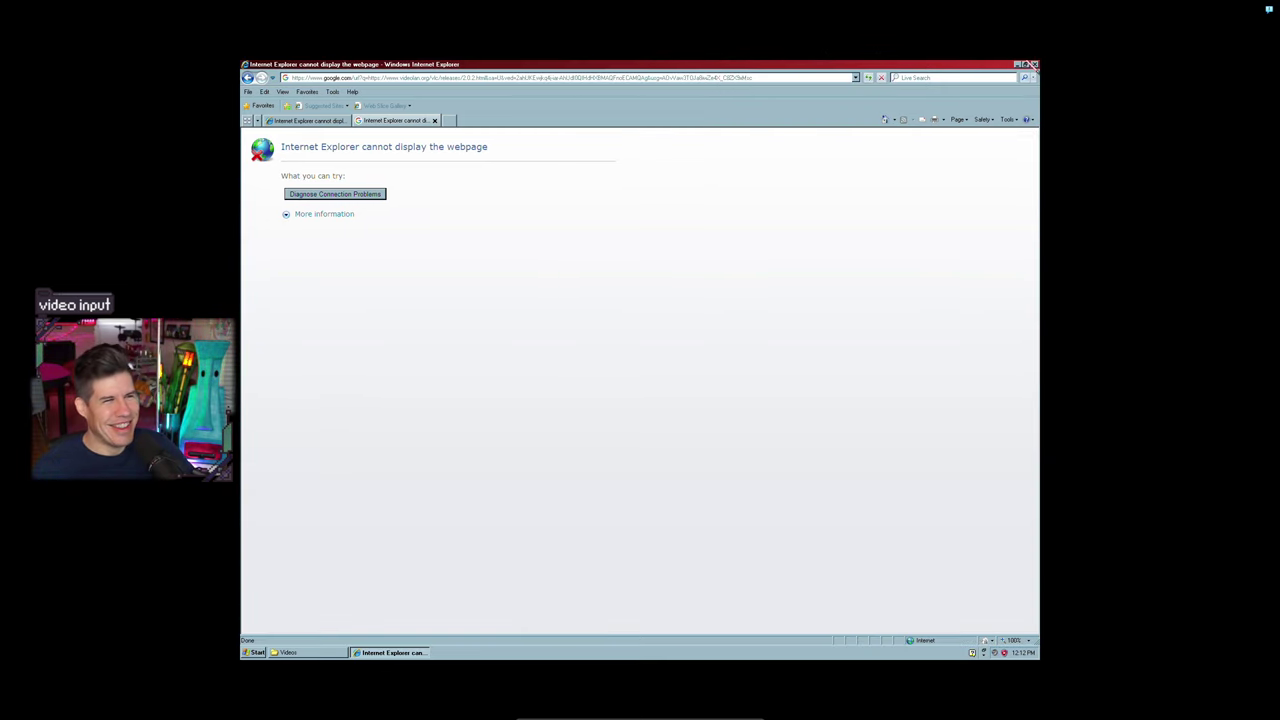
left_click(248, 78)
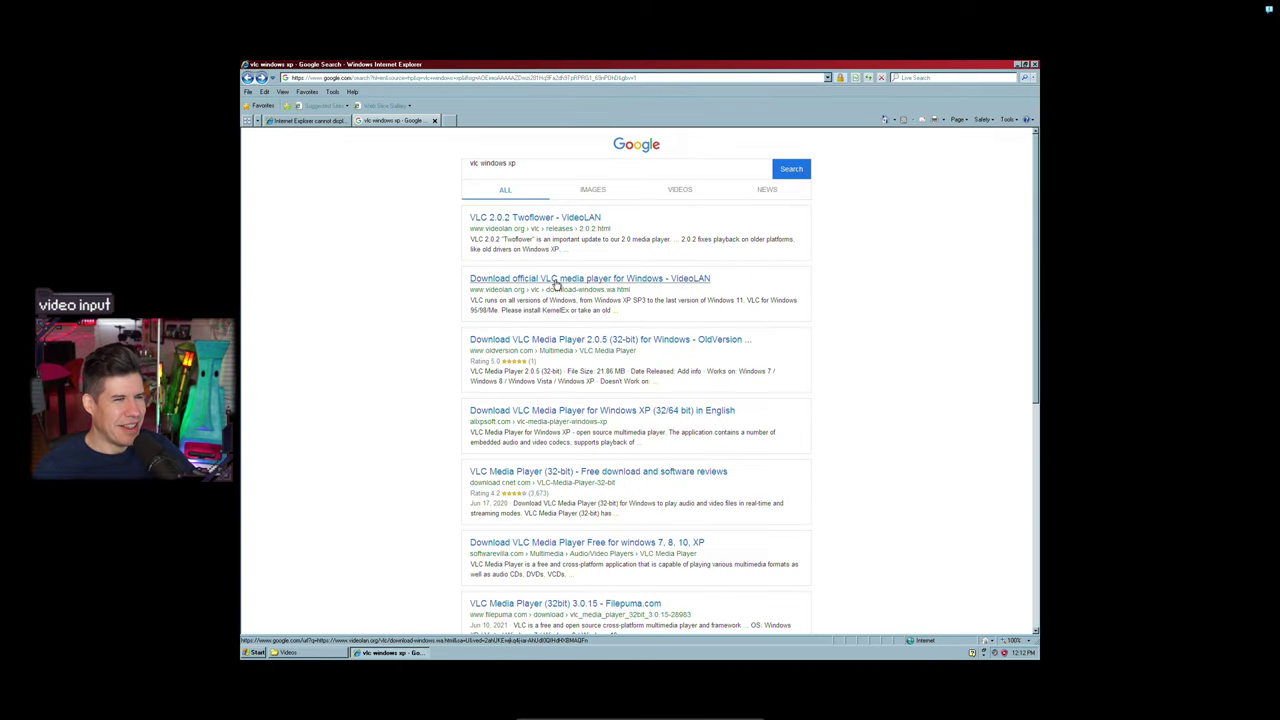
left_click(555, 280)
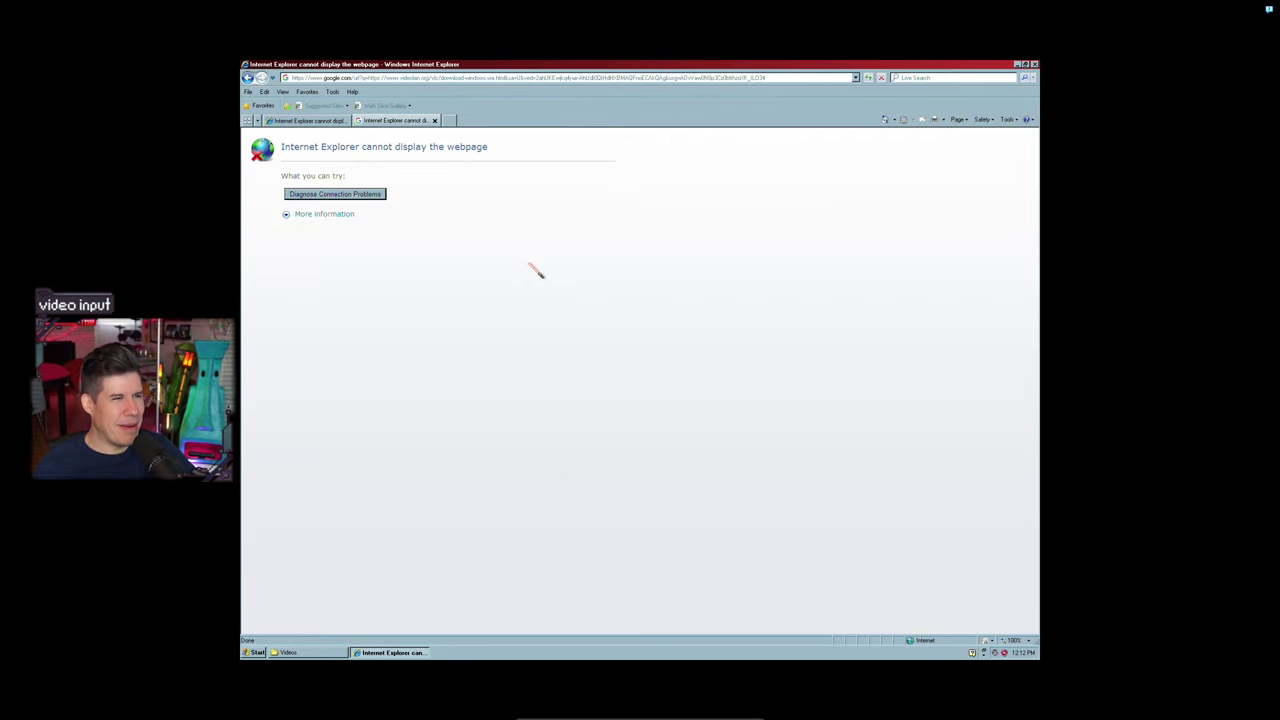
left_click(249, 78)
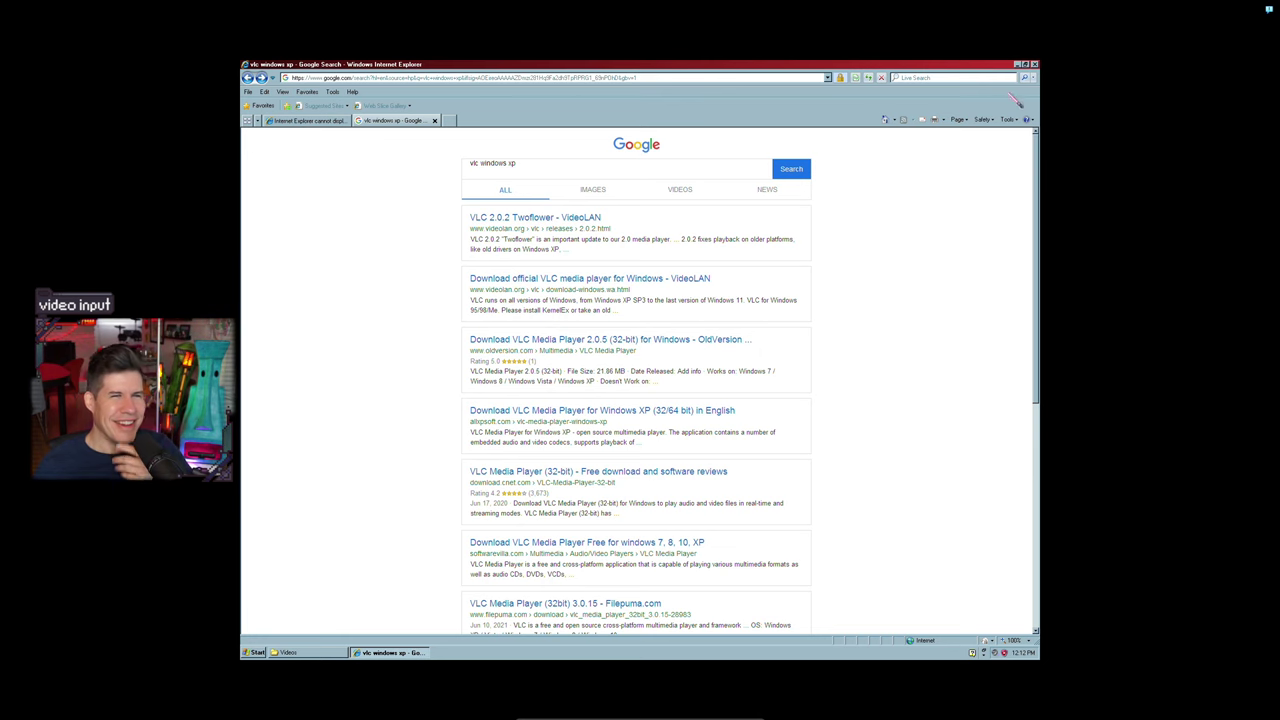
Try the "Download VLC Media Player for Windows XP (32/64 bit) in English" result and close all Internet Explorer tabs.
left_click(1025, 64)
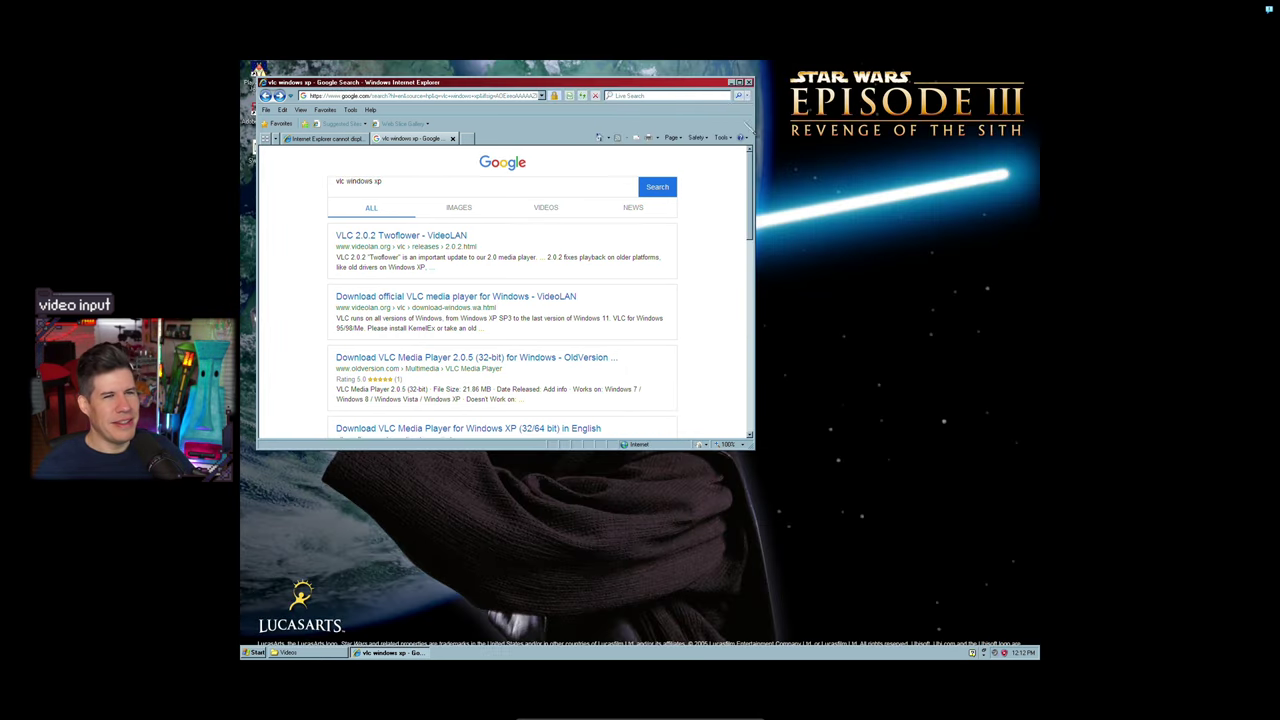
left_click(748, 82)
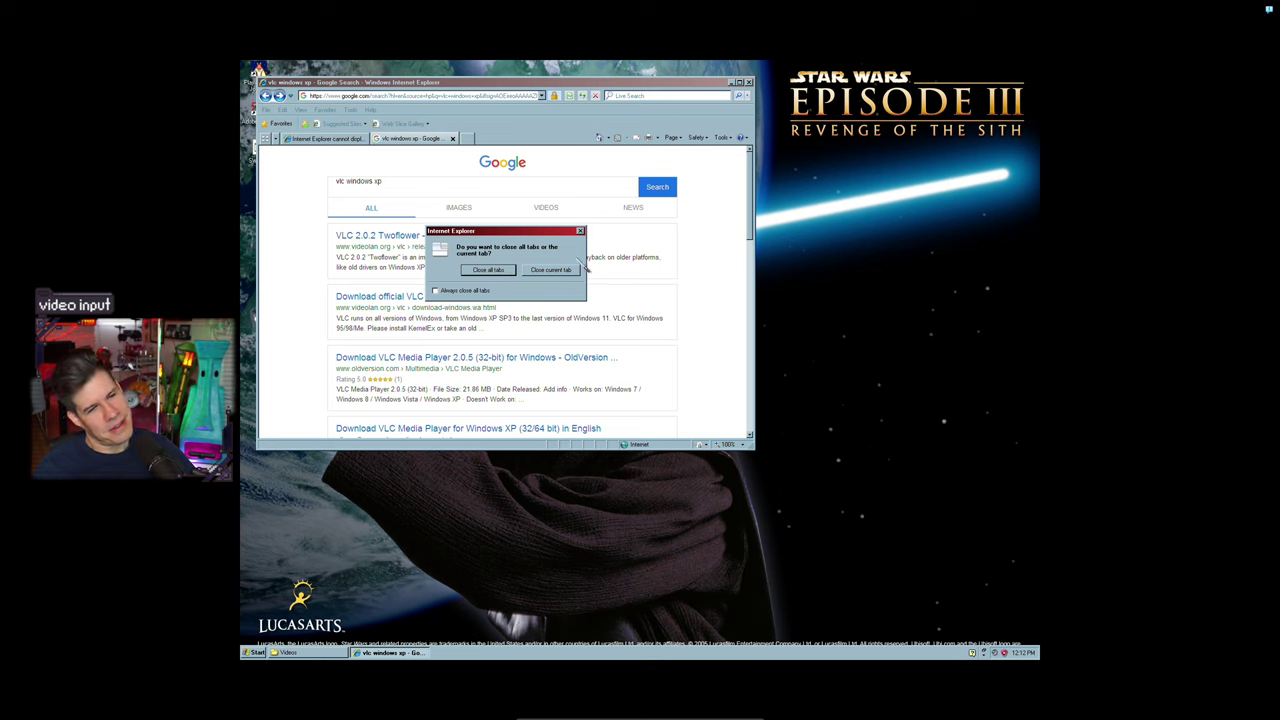
left_click(579, 231)
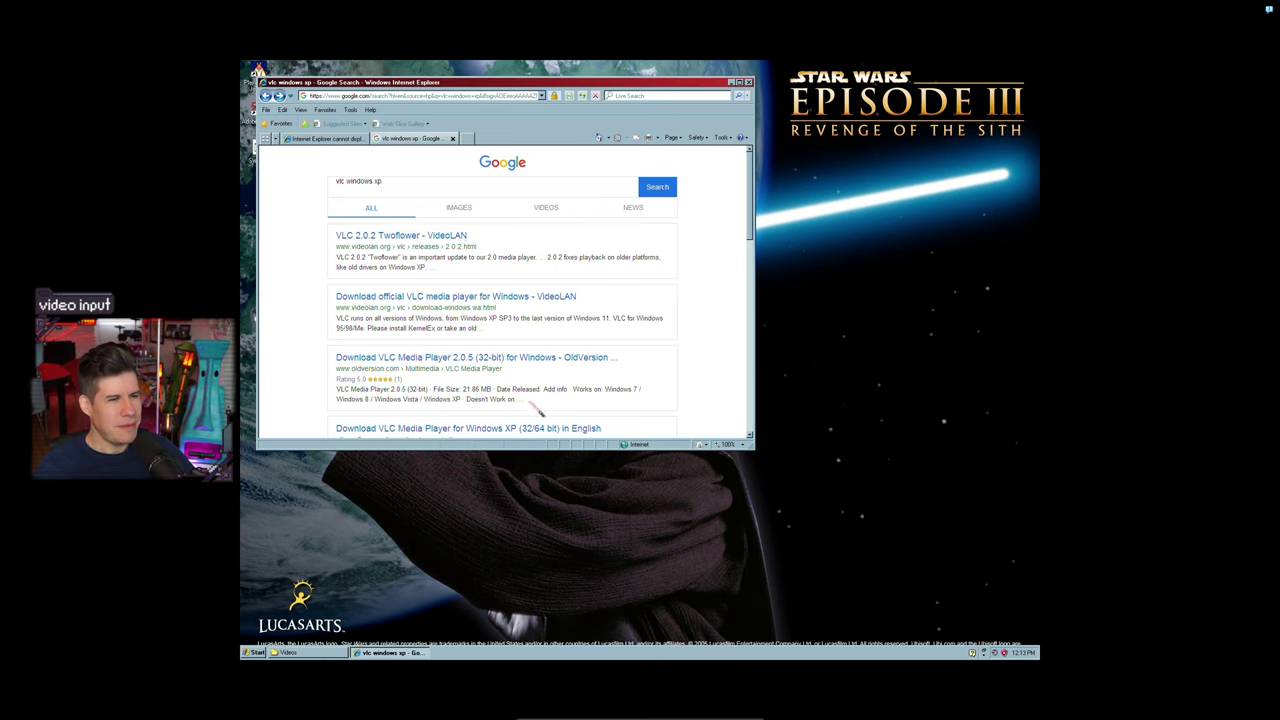
left_click(535, 428)
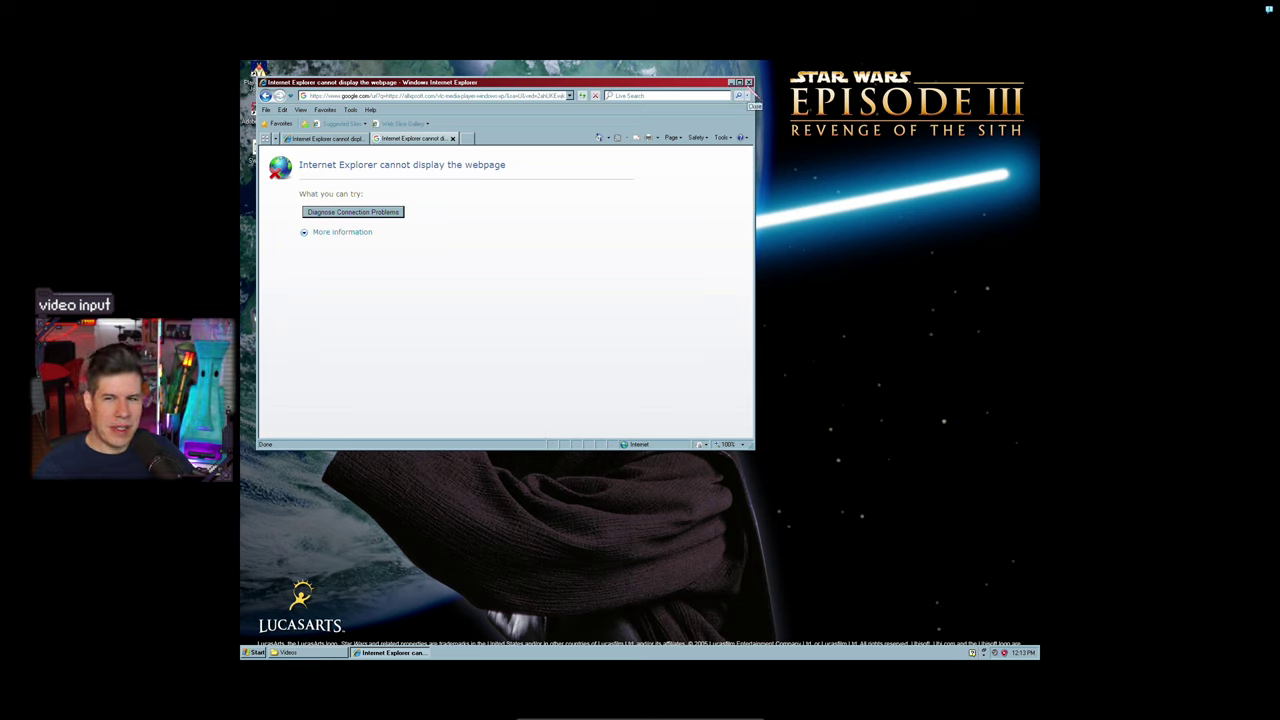
left_click(748, 82)
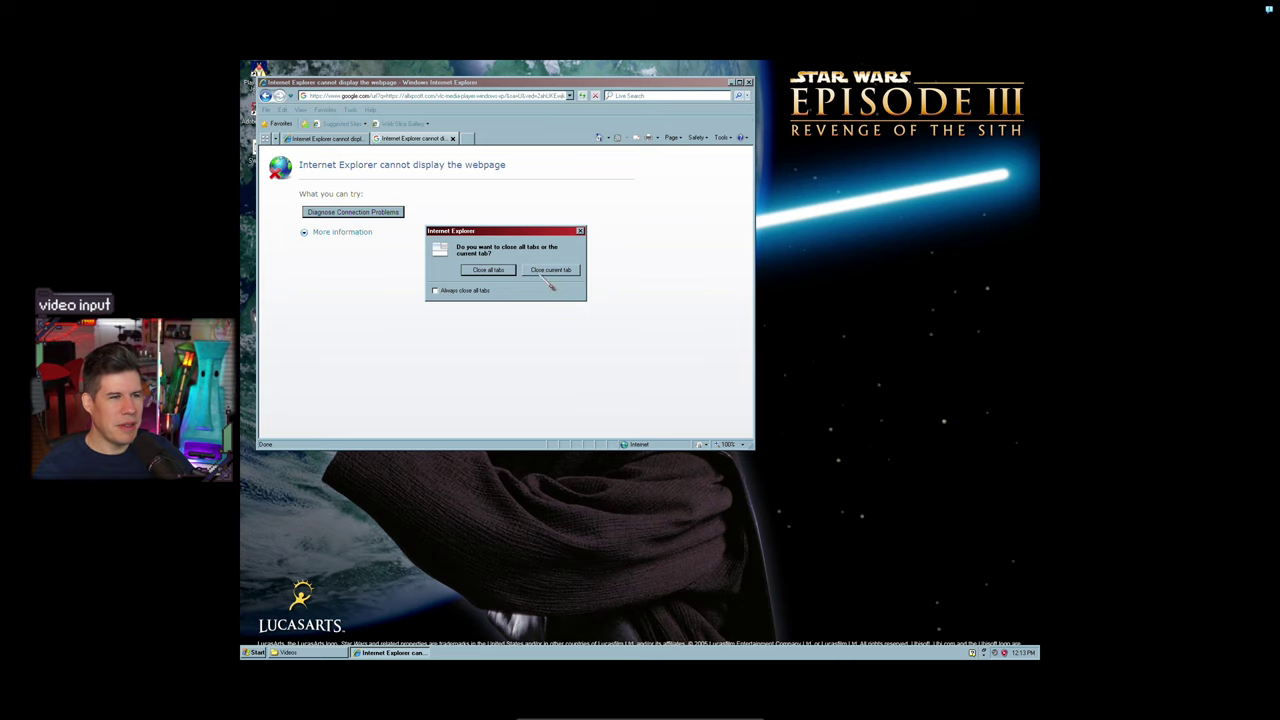
left_click(500, 270)
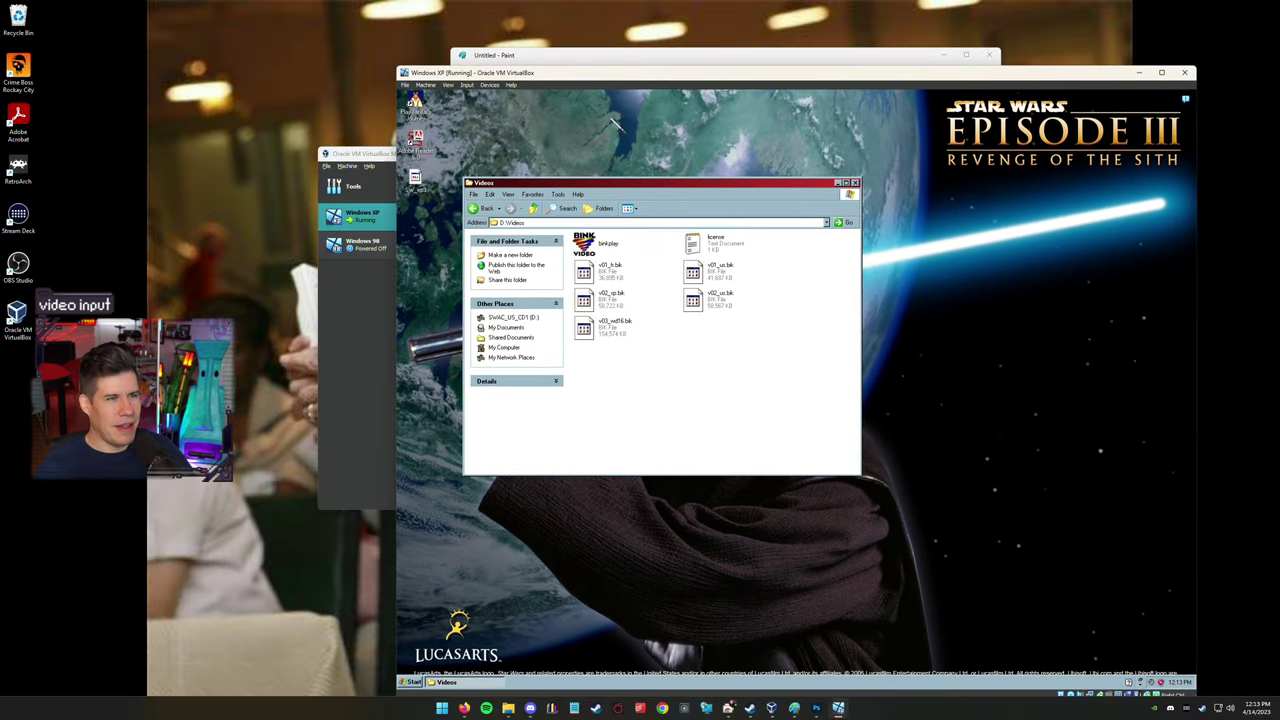
Reposition the windowed virtual machine on the host desktop and view the drives in its My Computer and the host's This PC.
left_click_drag(587, 78, 380, 43)
key("super+e")
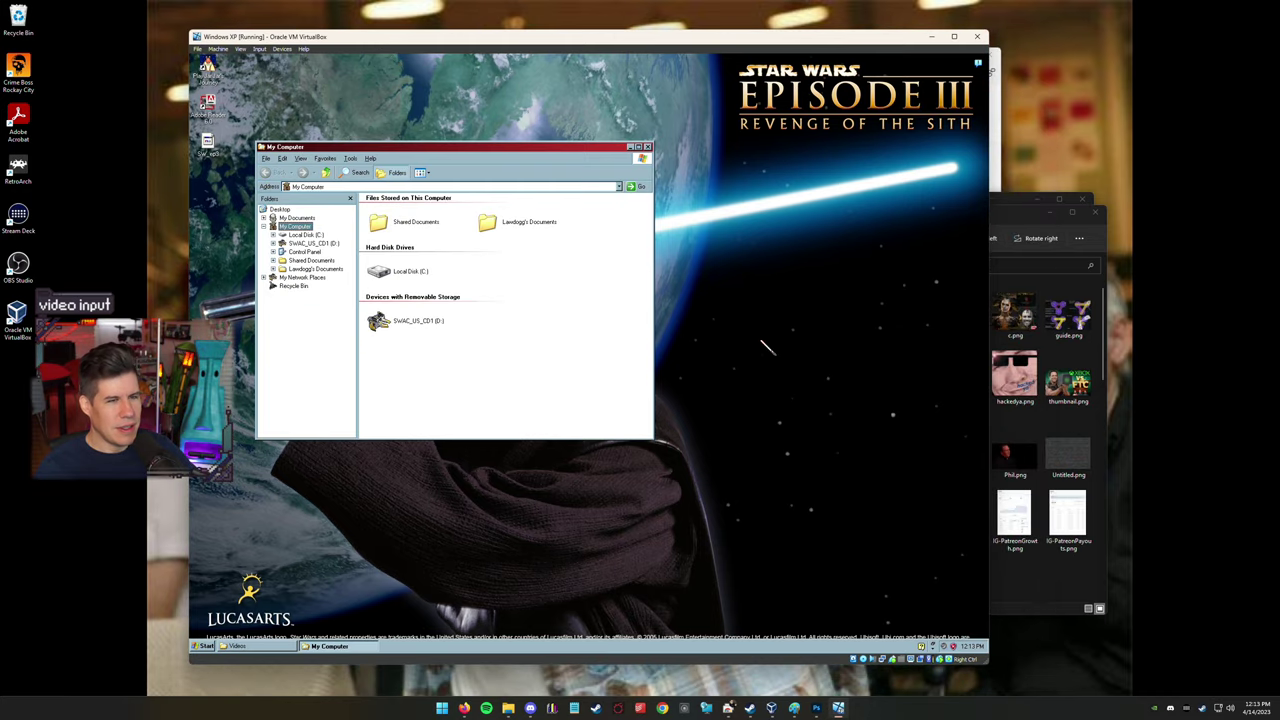
left_click(1119, 152)
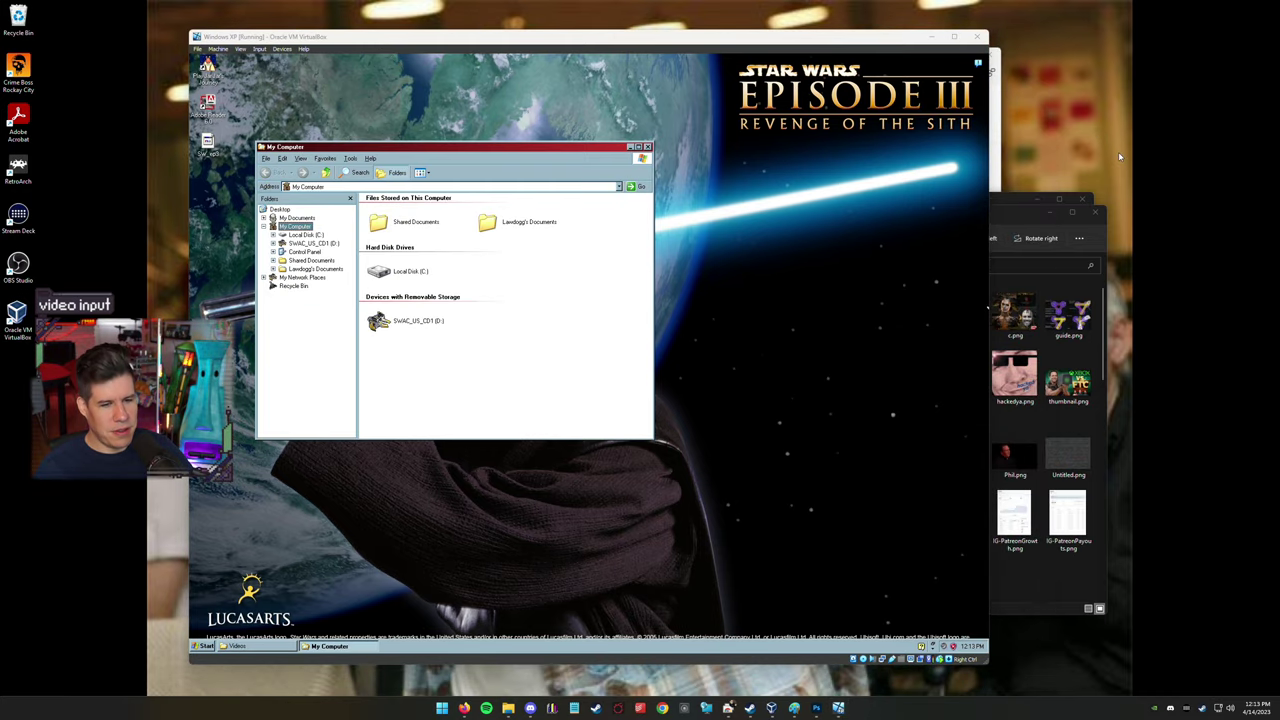
key("super+e")
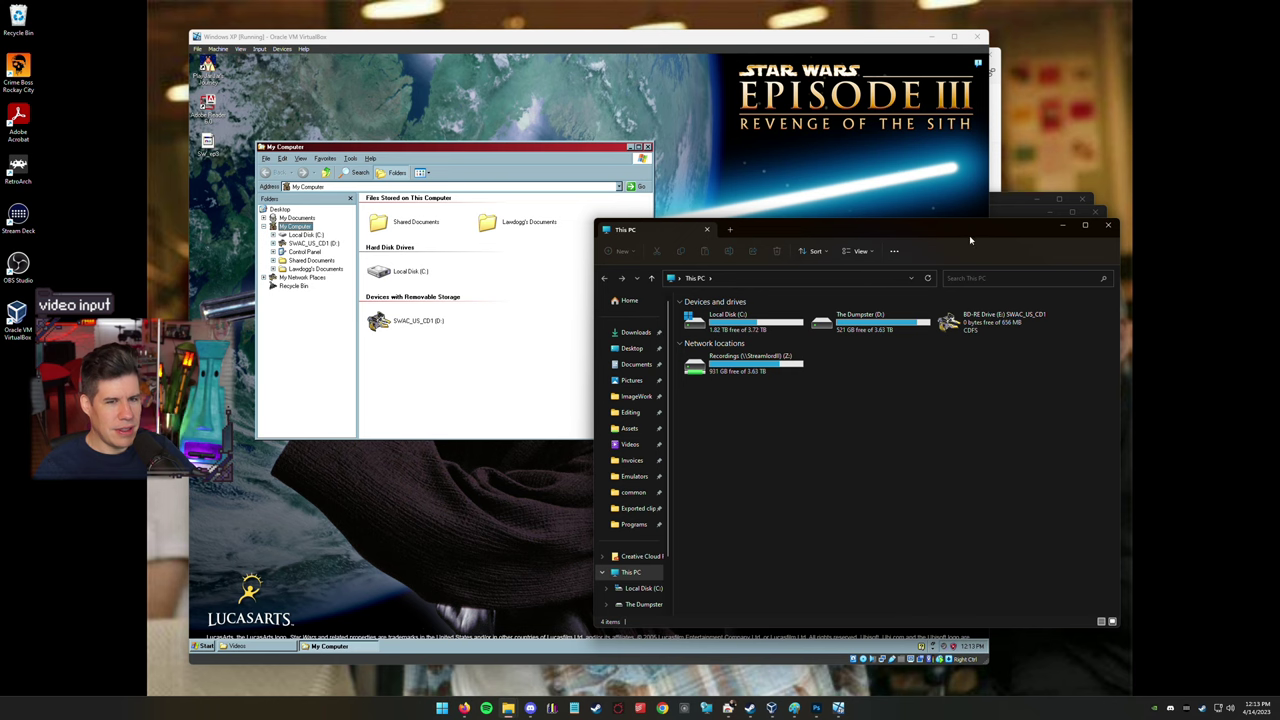
left_click(1110, 227)
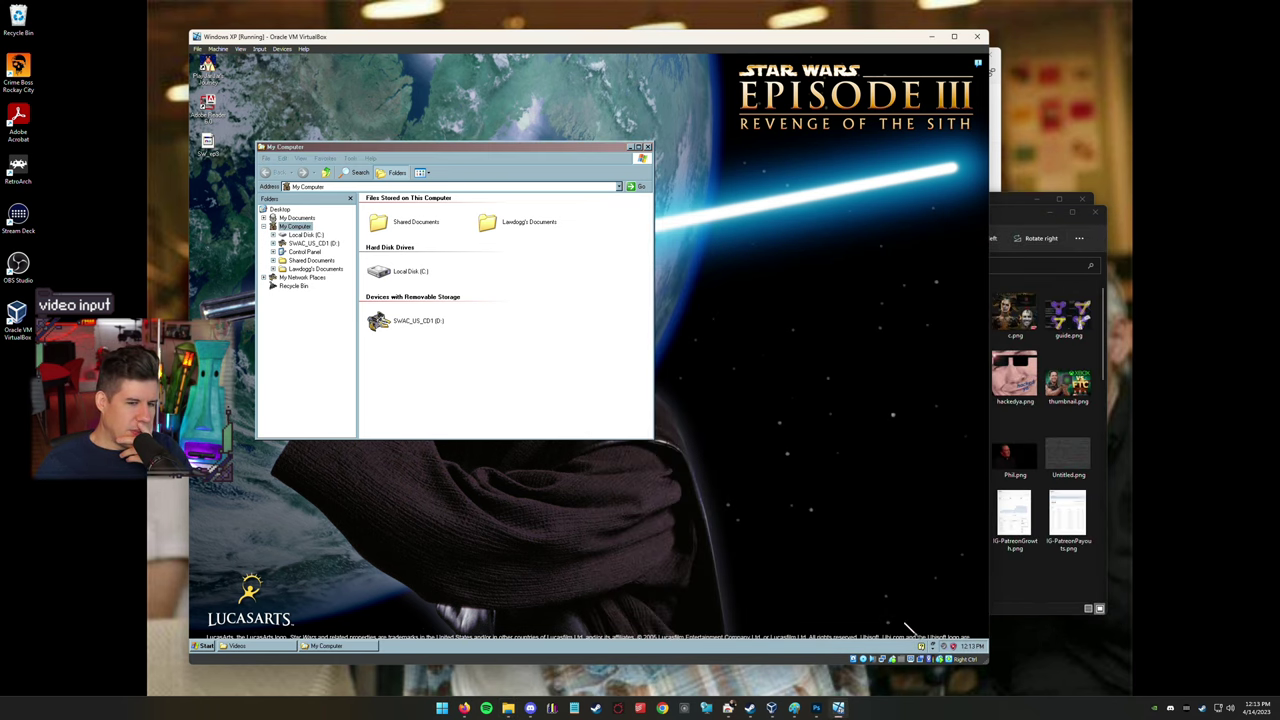
mouse_move(933, 665)
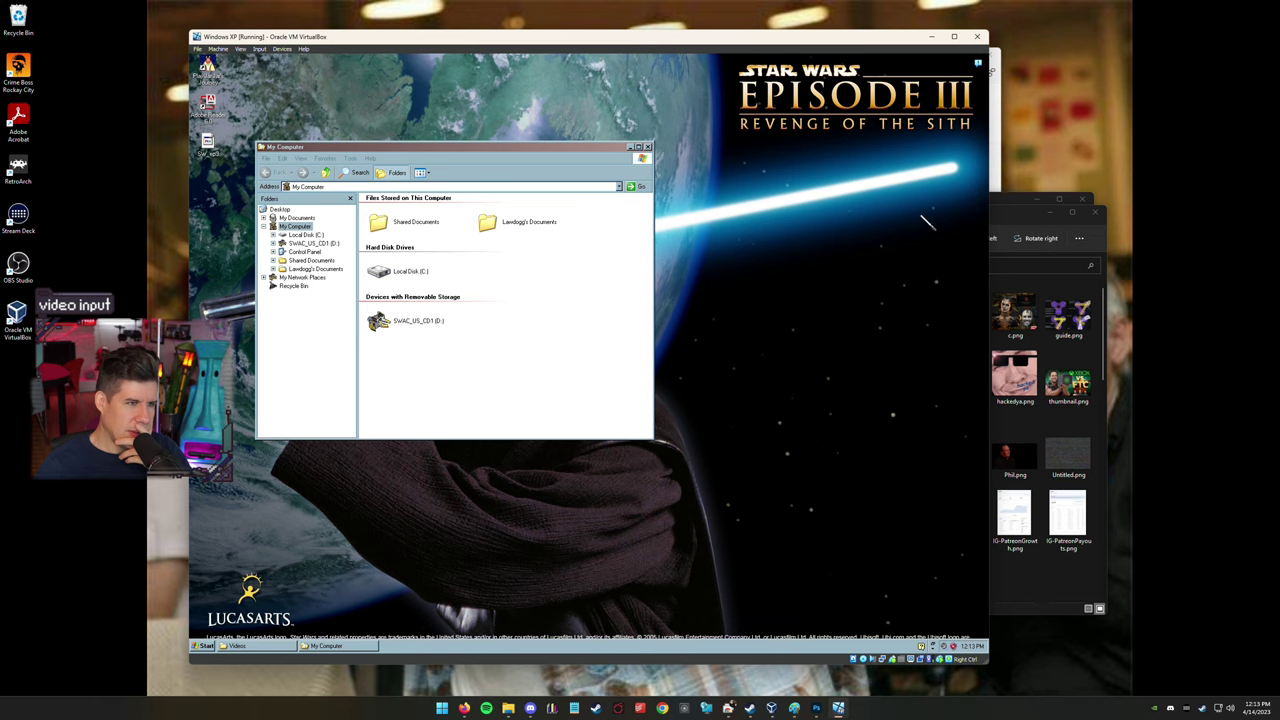
left_click(1168, 169)
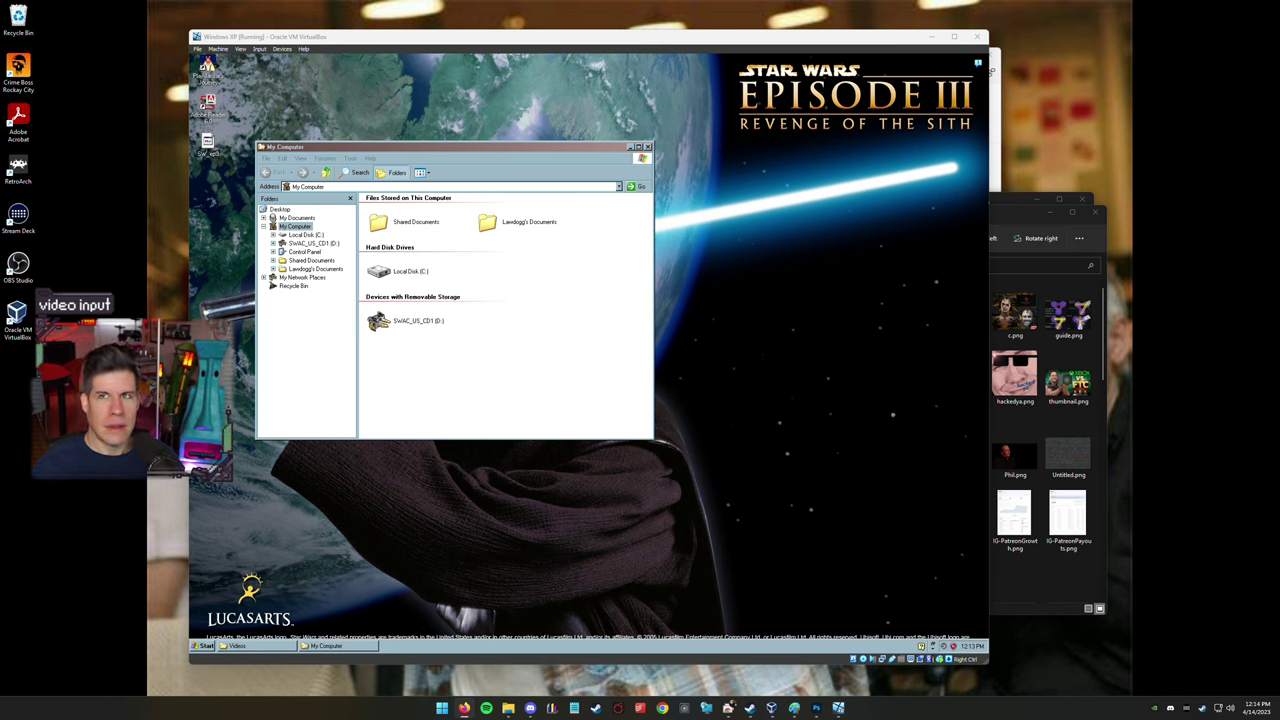
left_click(879, 419)
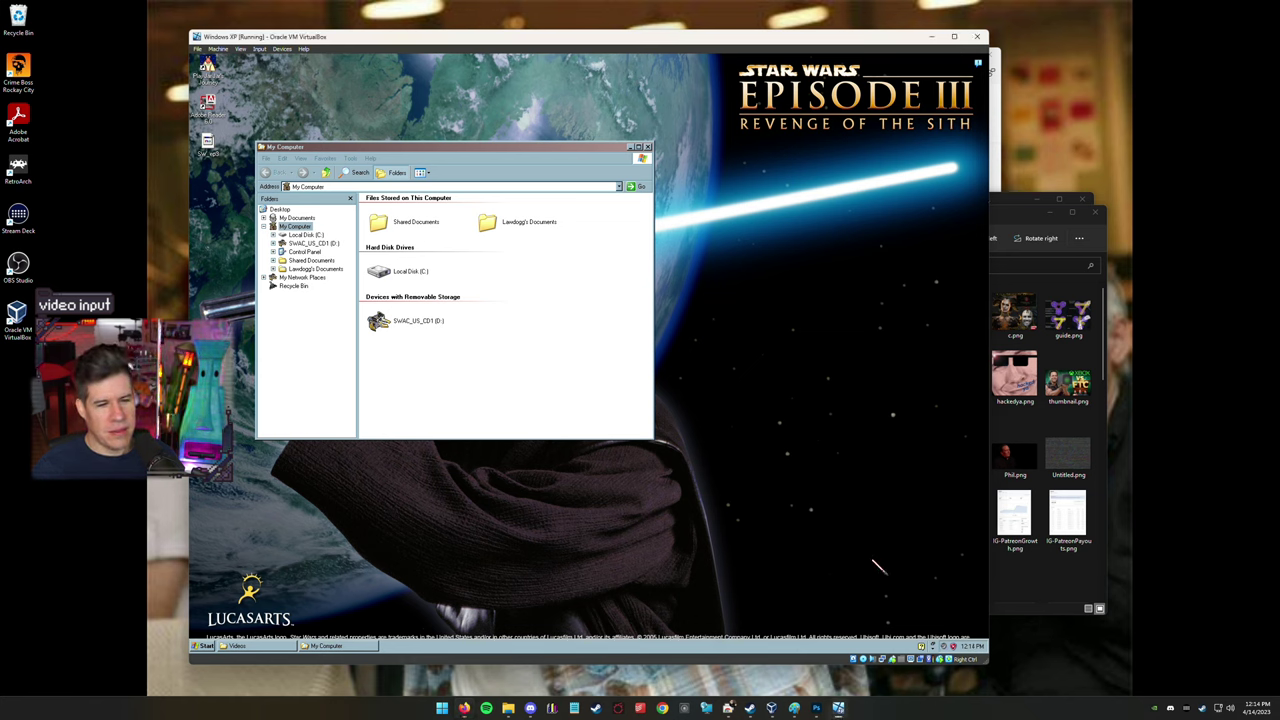
Add the host's D:\Downloads folder as a temporary shared folder named Downloads for the virtual machine, without auto-mount.
double_click(912, 662)
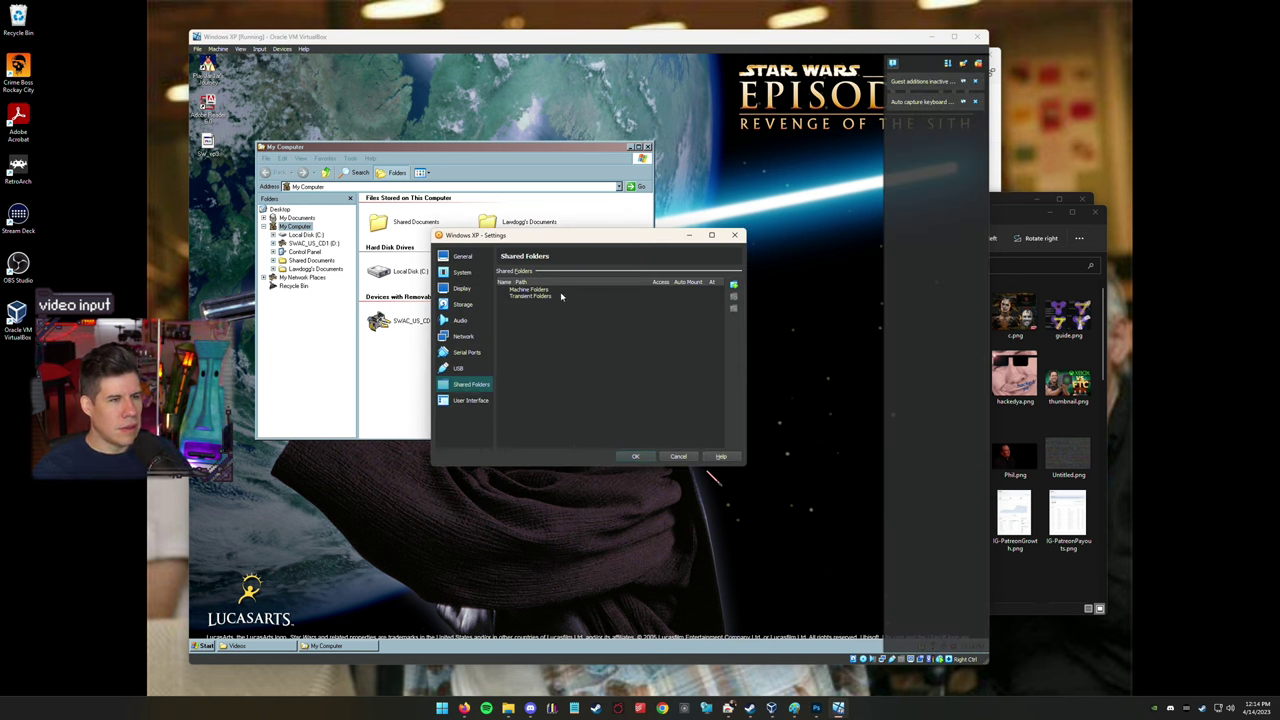
left_click(735, 284)
left_click(620, 315)
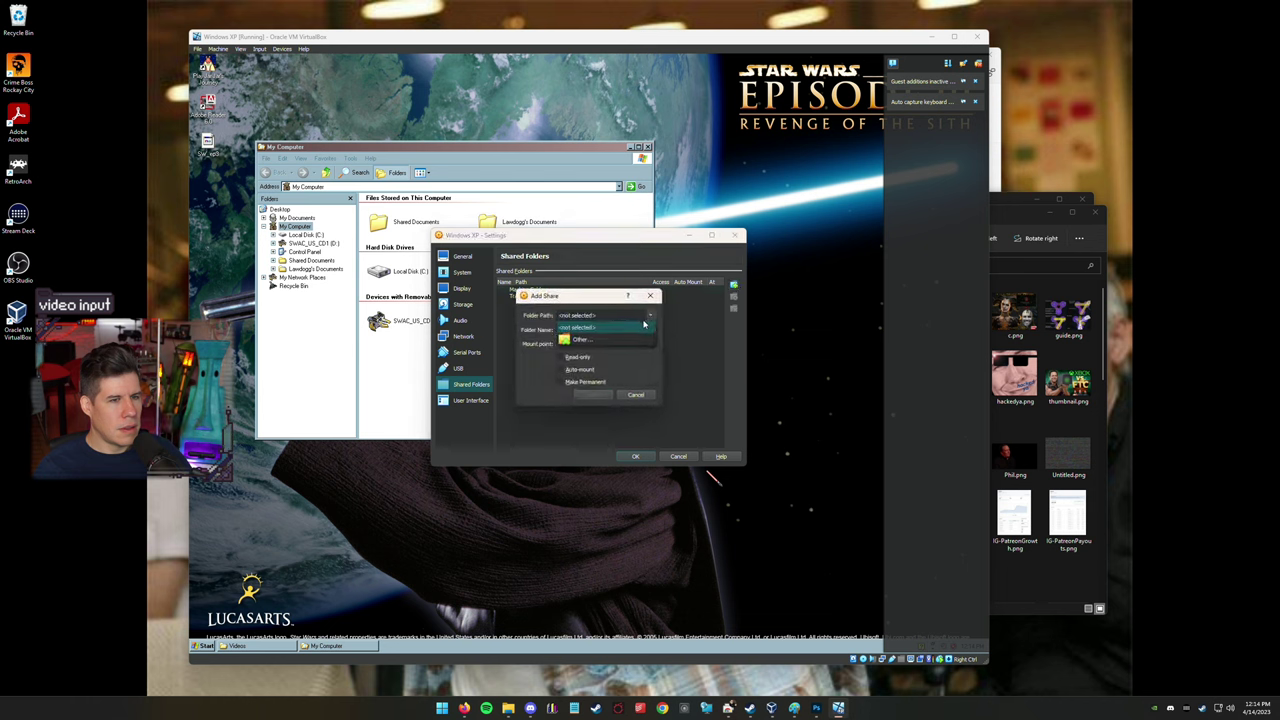
left_click(620, 341)
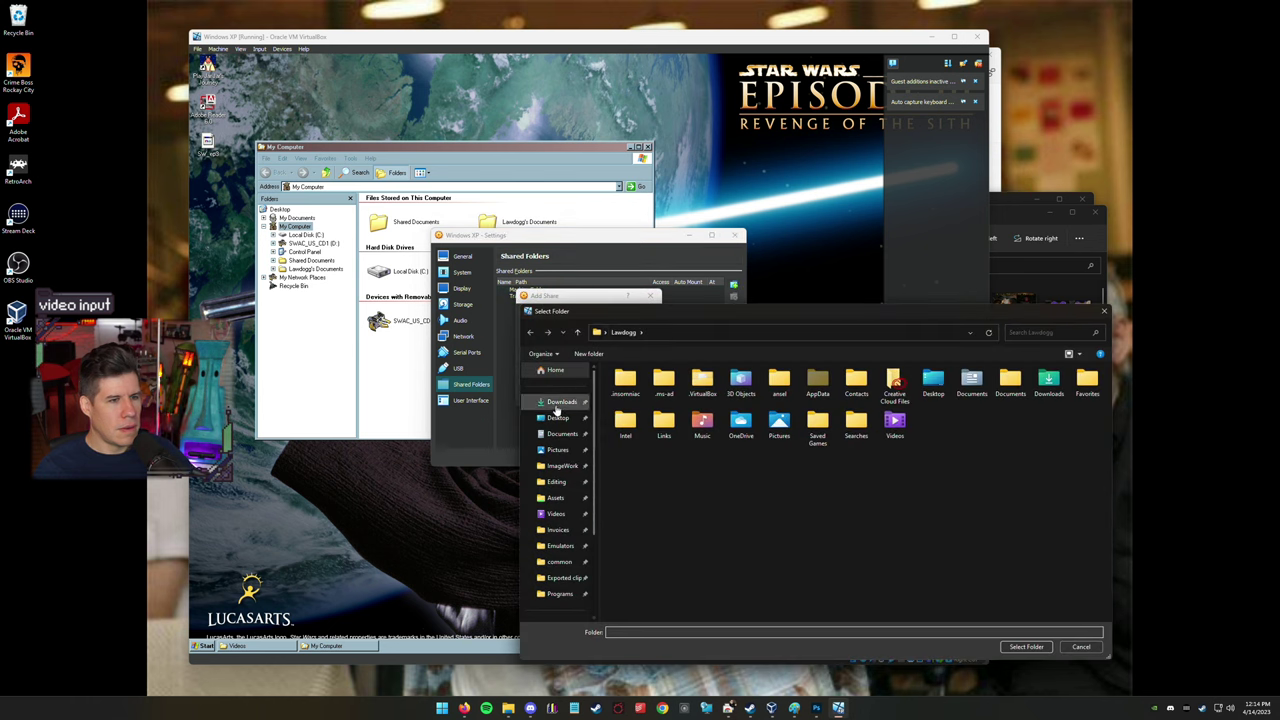
left_click(1022, 647)
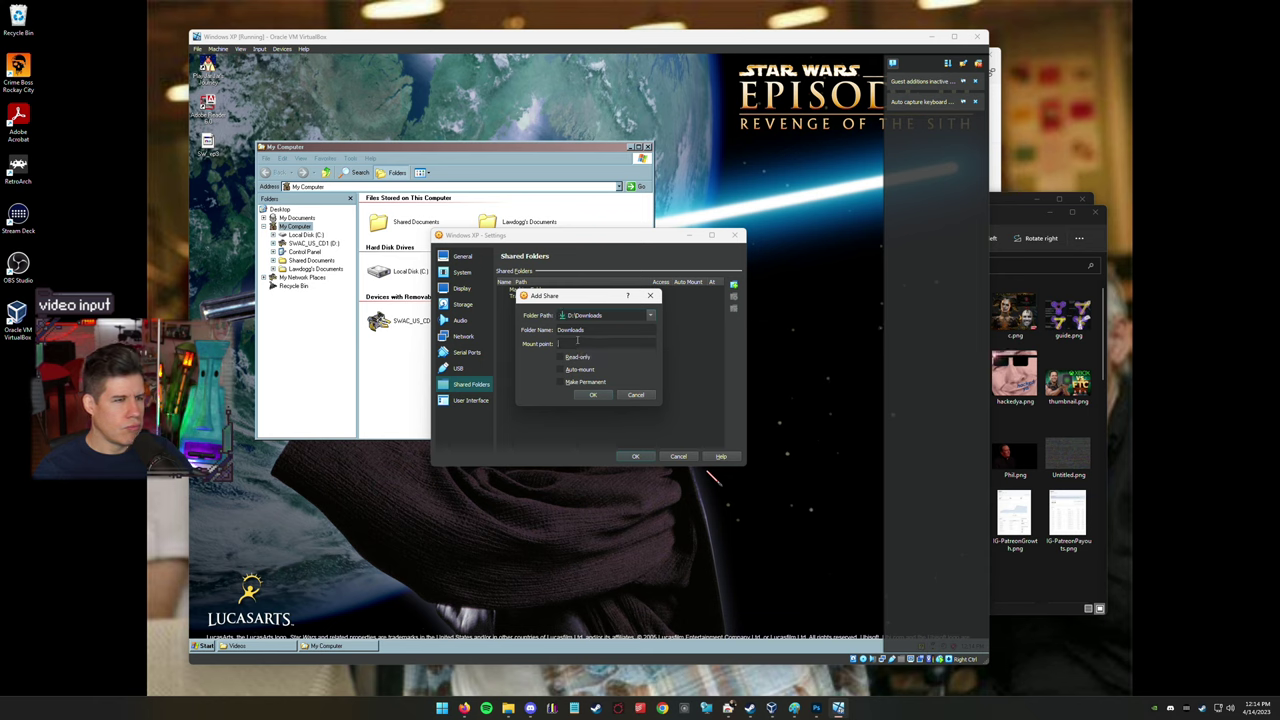
left_click(592, 395)
left_click(638, 456)
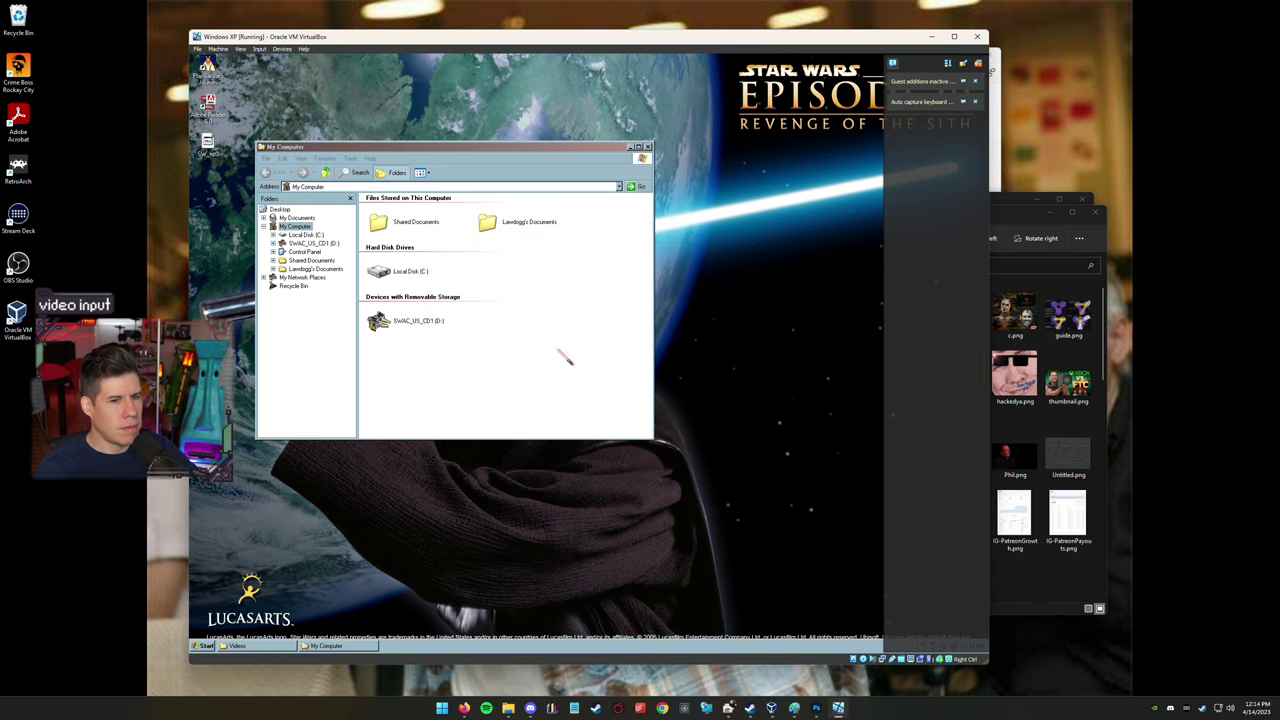
Reopen the virtual machine's shared folder settings and remove the Downloads entry from Transient Folders.
left_click(530, 327)
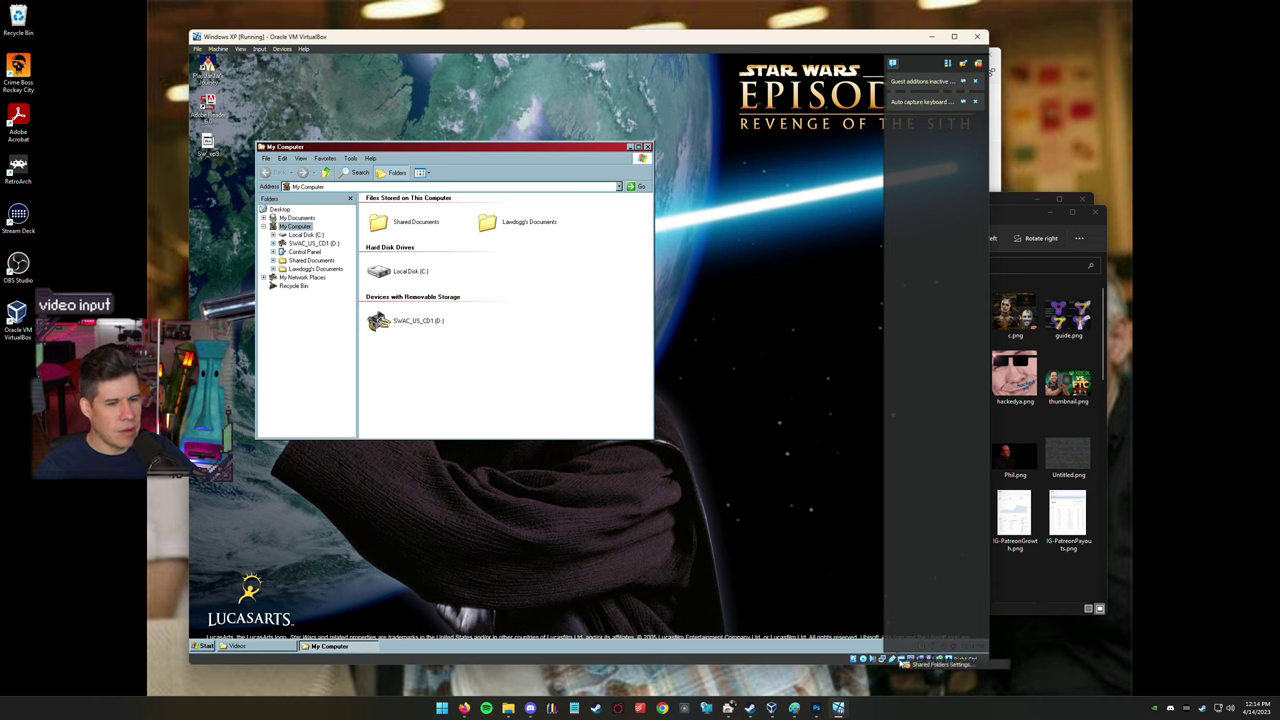
double_click(900, 661)
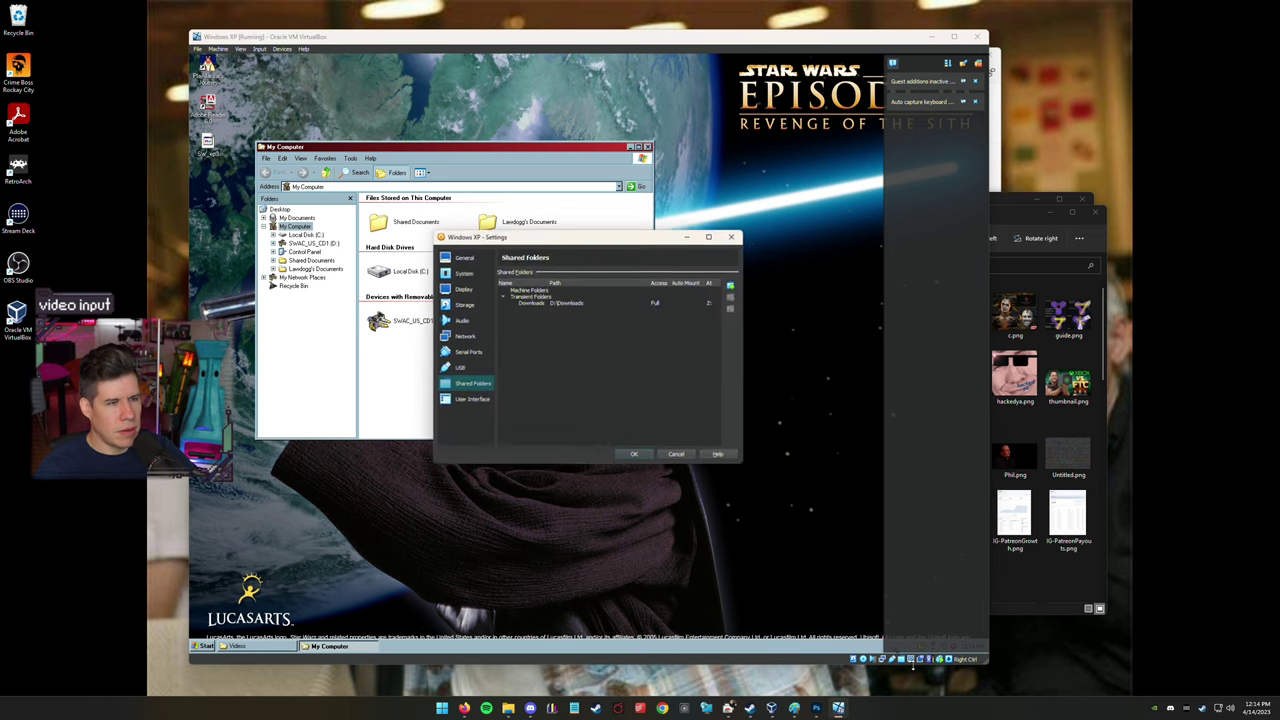
left_click(537, 304)
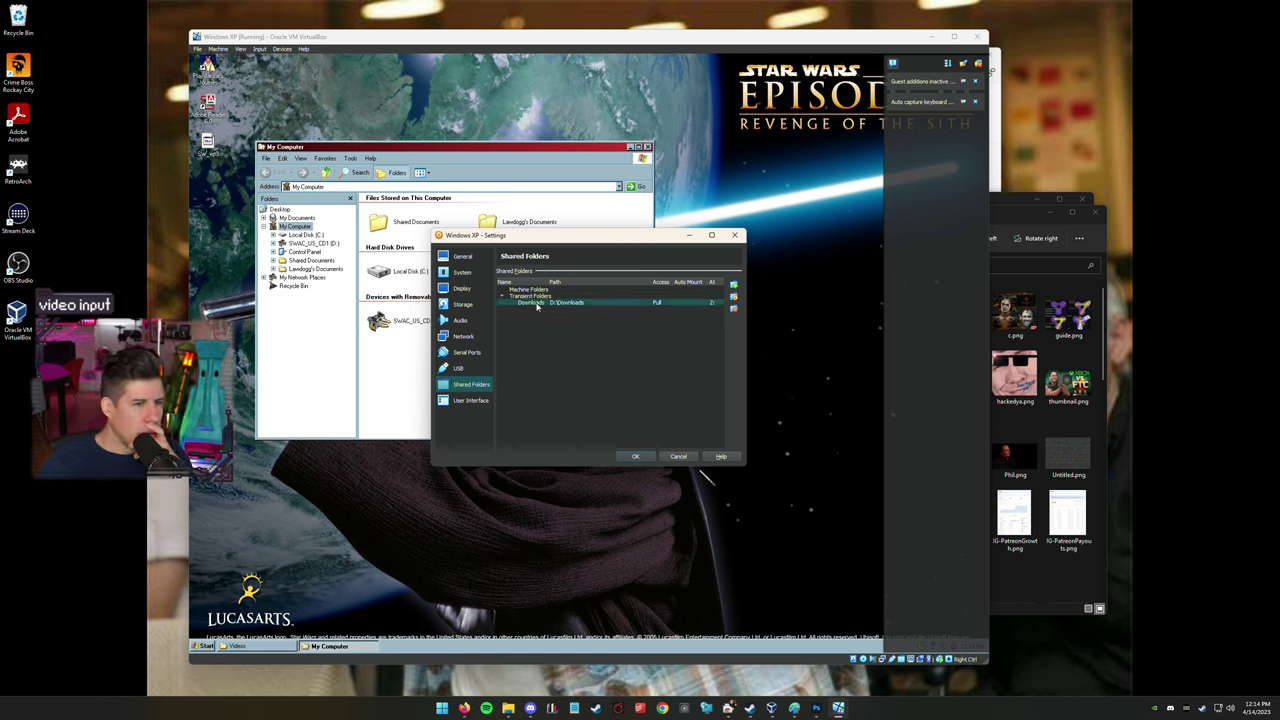
left_click(733, 308)
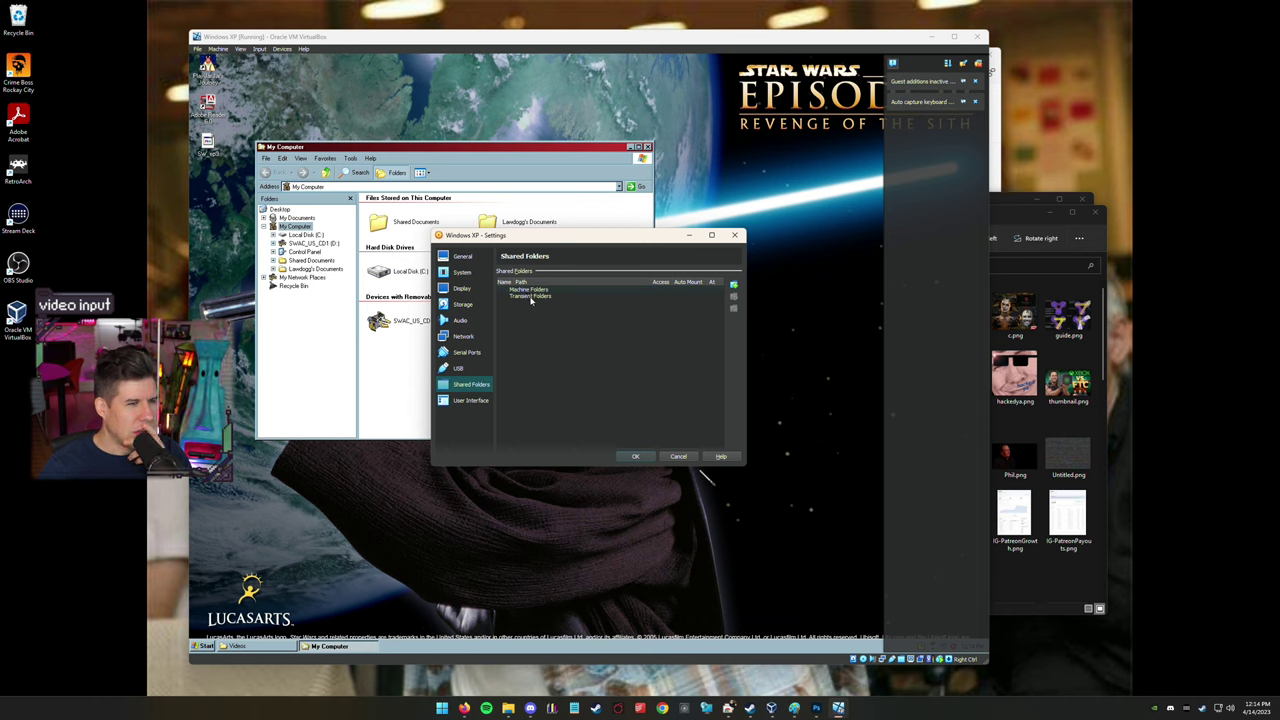
Share D:\Downloads again under the name Downloads with Auto-mount and Make Permanent enabled, and apply the settings.
left_click(733, 284)
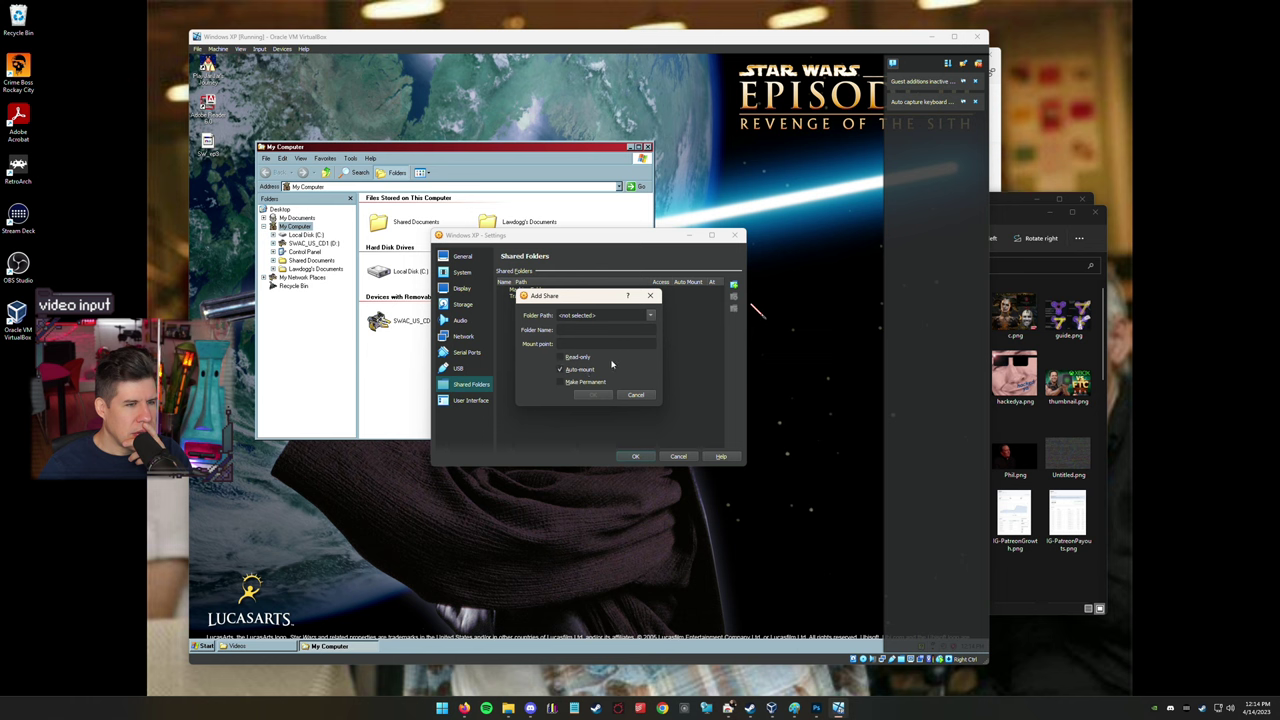
left_click(651, 314)
left_click(570, 337)
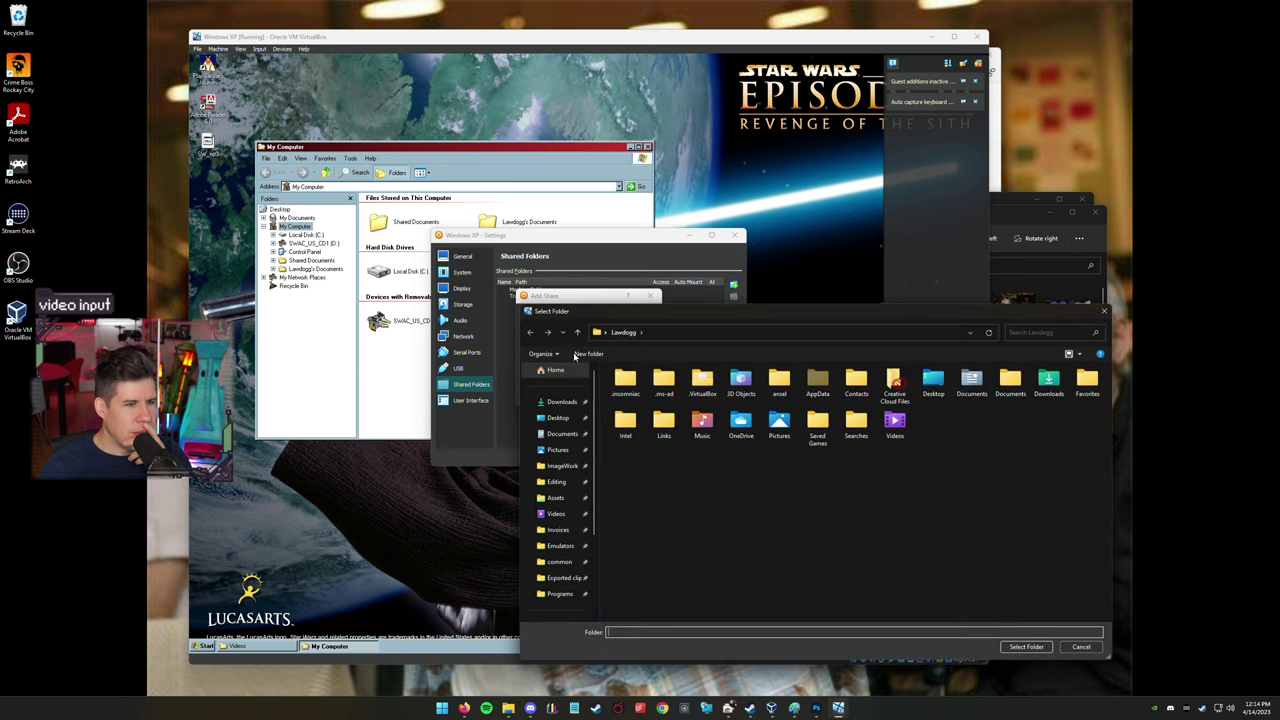
left_click(562, 403)
left_click(1026, 646)
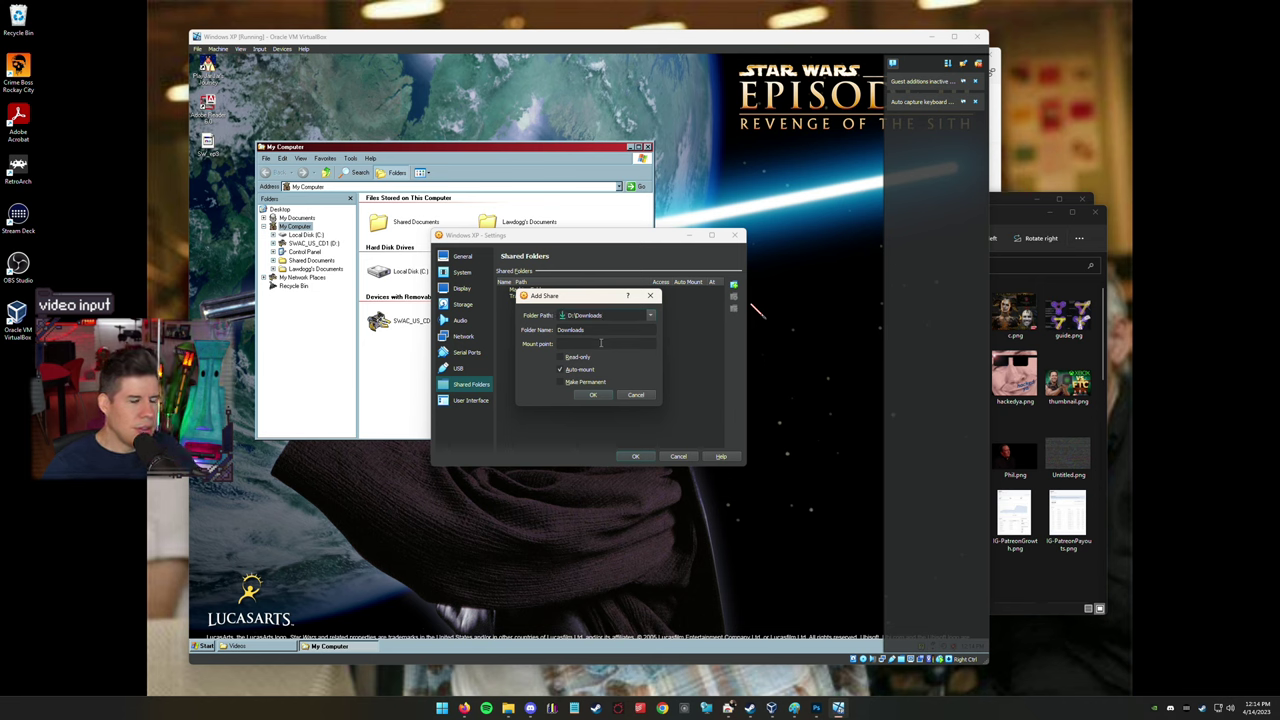
left_click(563, 383)
left_click(588, 398)
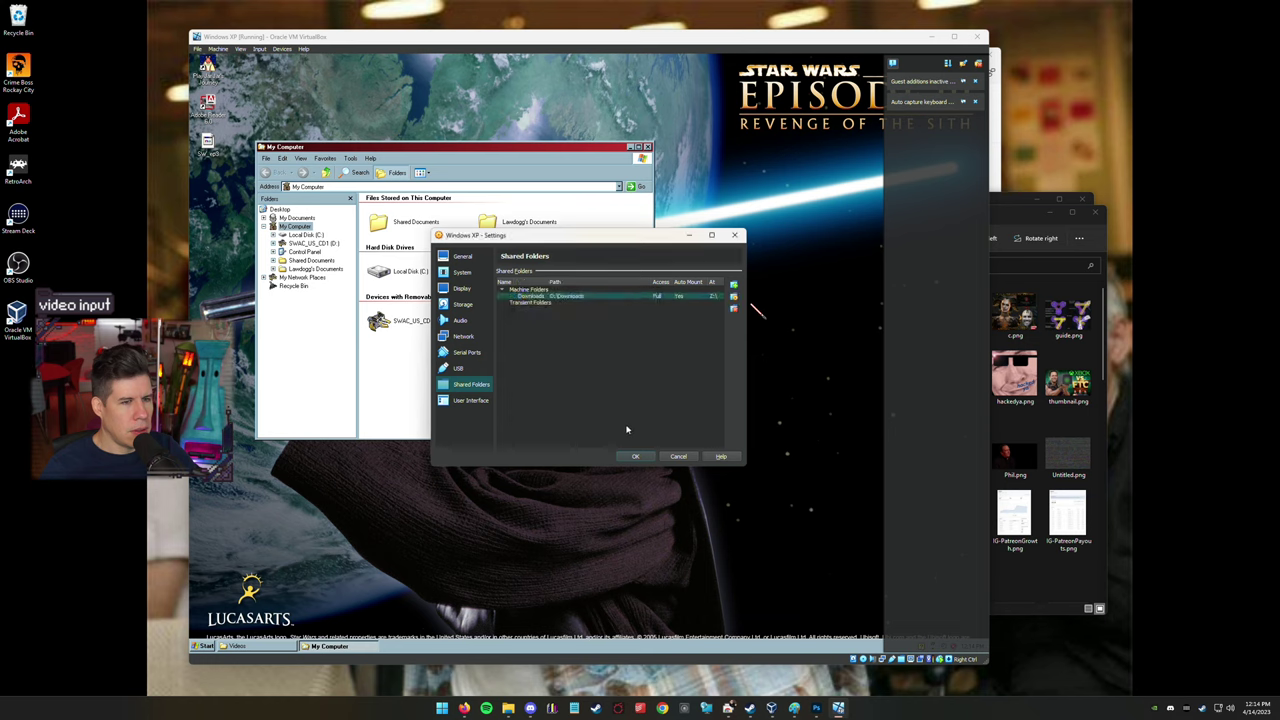
left_click(635, 456)
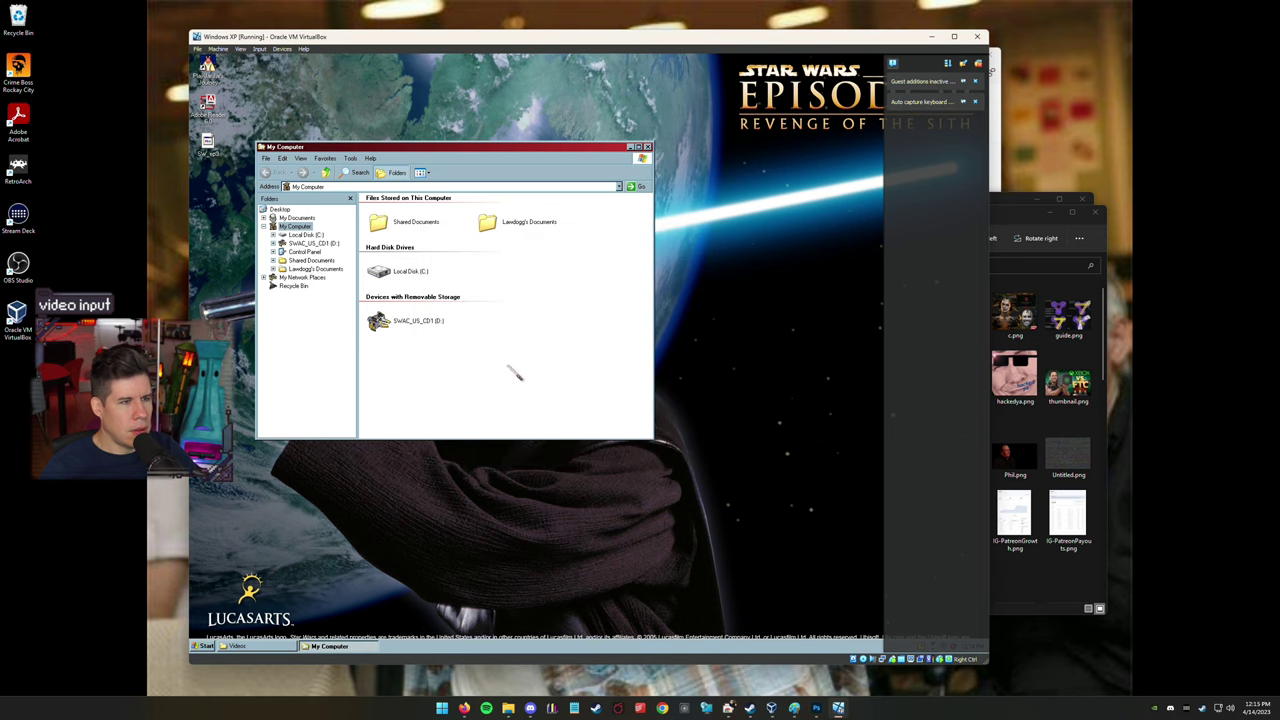
Browse My Network Places in the virtual machine through Entire Network to Microsoft Windows Network for the shared folder.
left_click(264, 277)
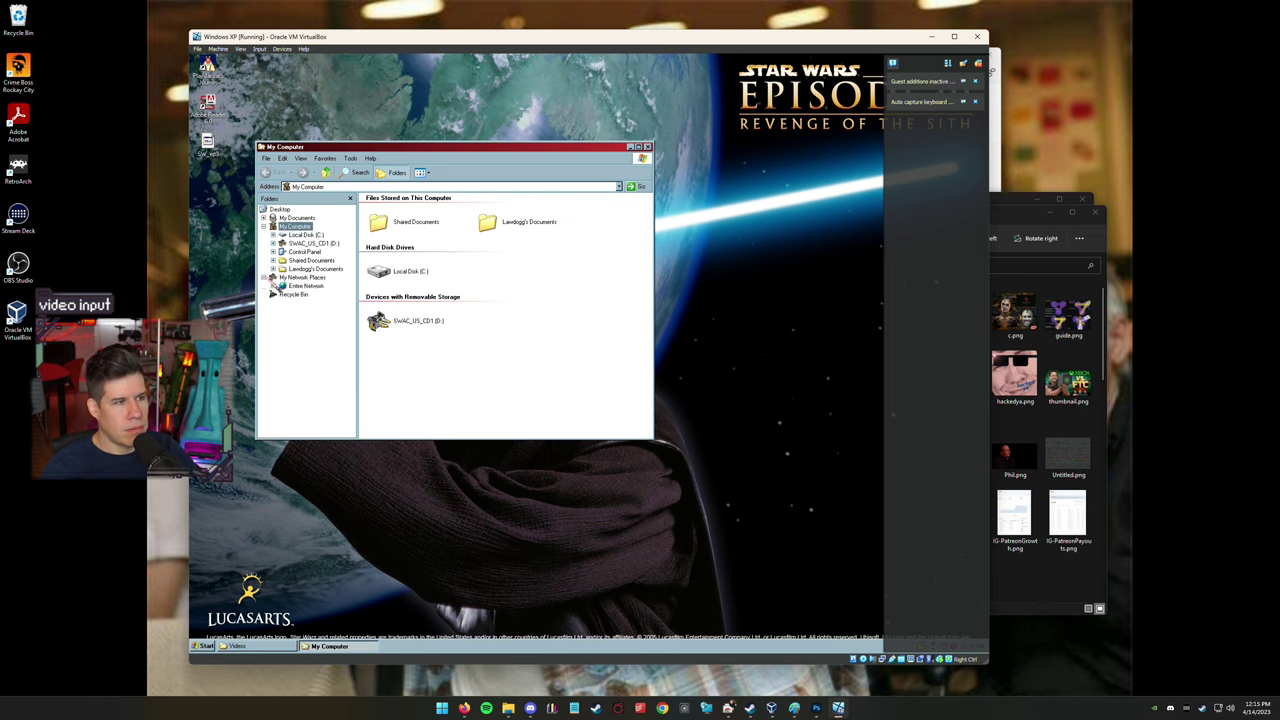
left_click(306, 286)
left_click(340, 295)
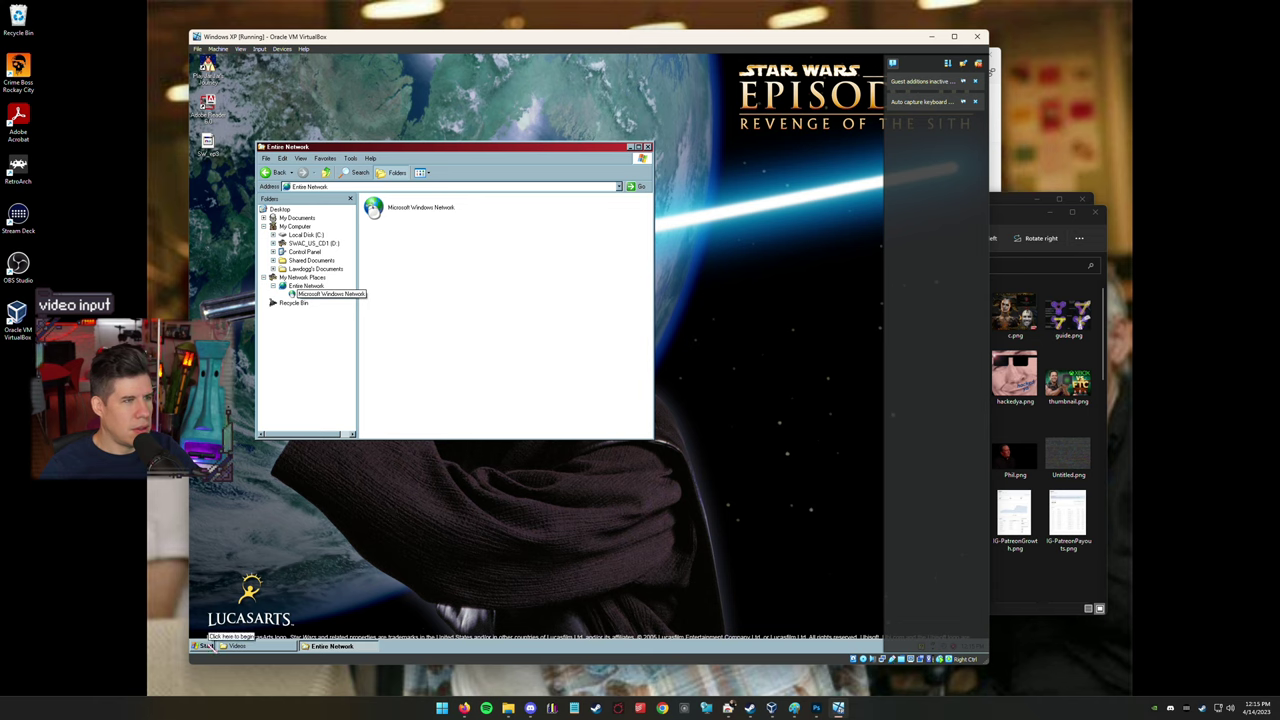
Turn off the Windows XP virtual machine, forcing explorer.exe to end.
left_click(201, 645)
left_click(330, 631)
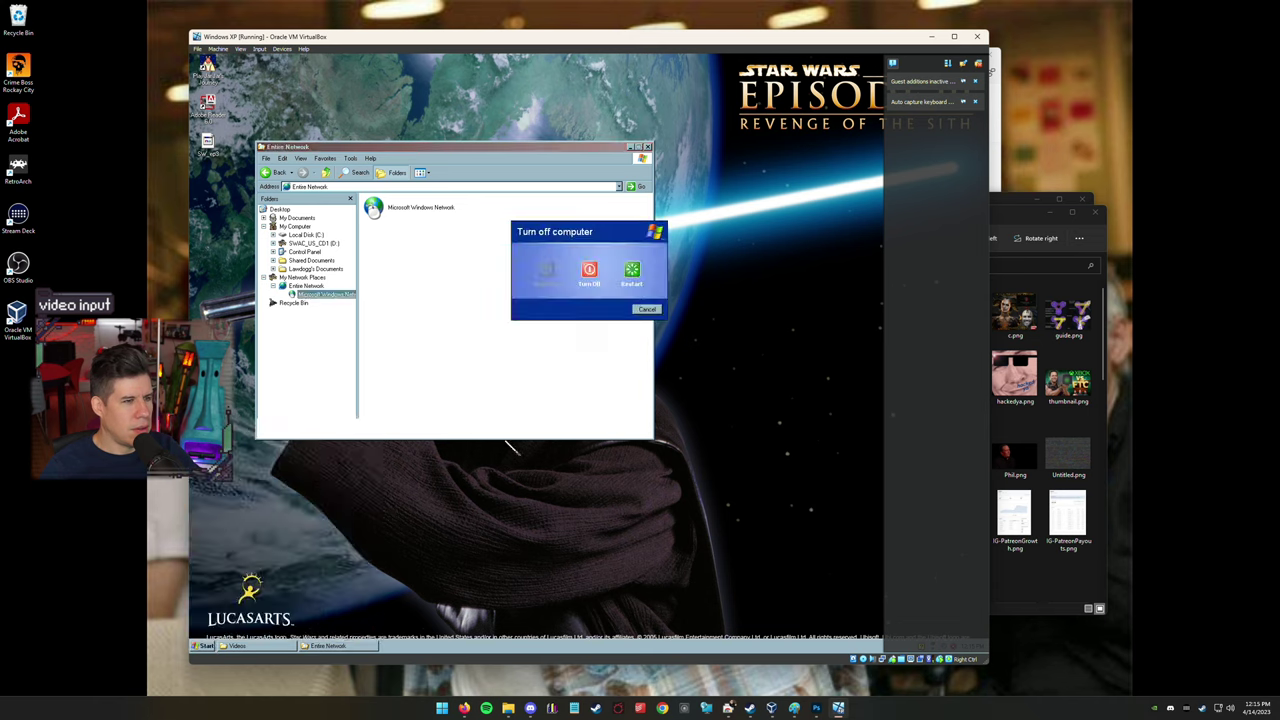
left_click(590, 270)
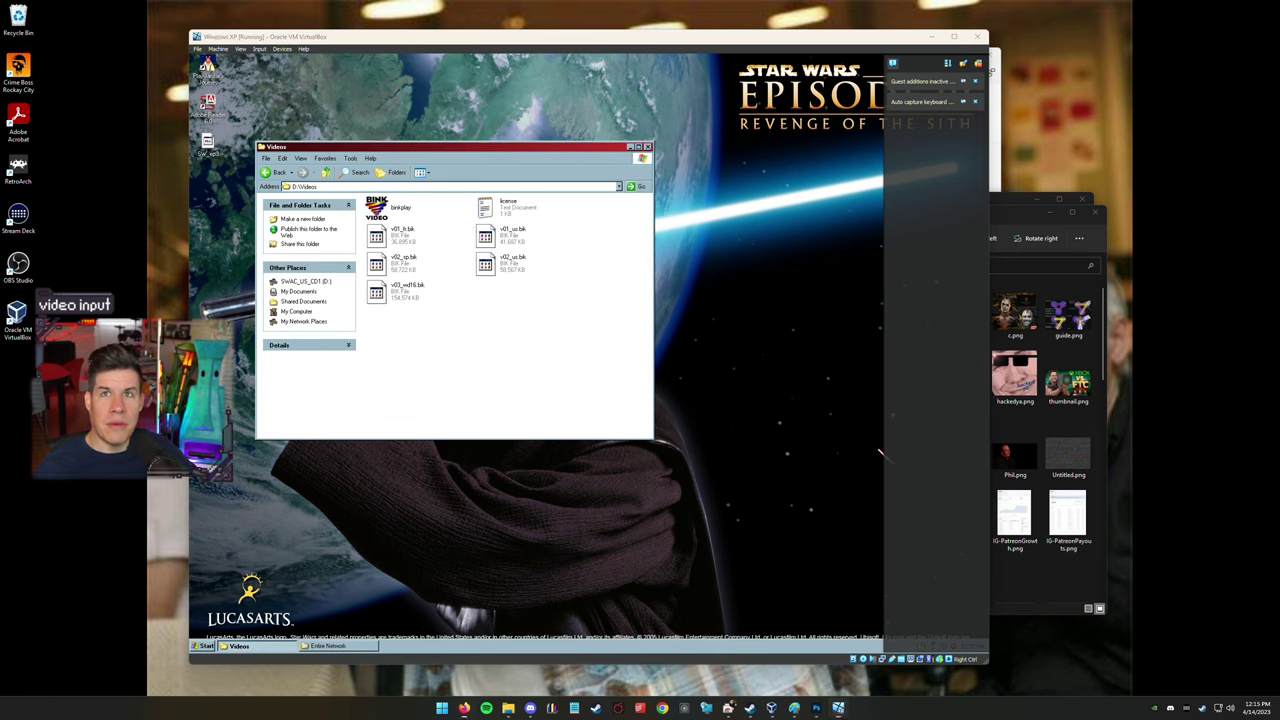
left_click(691, 312)
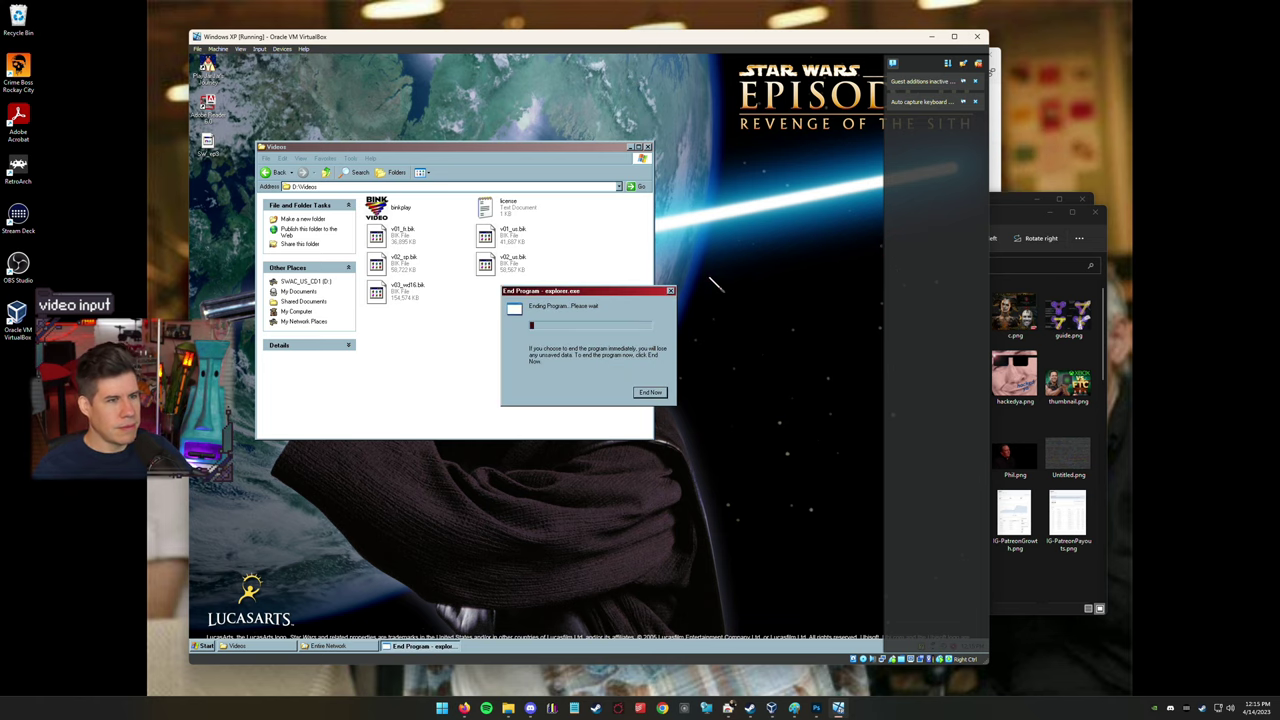
left_click(651, 392)
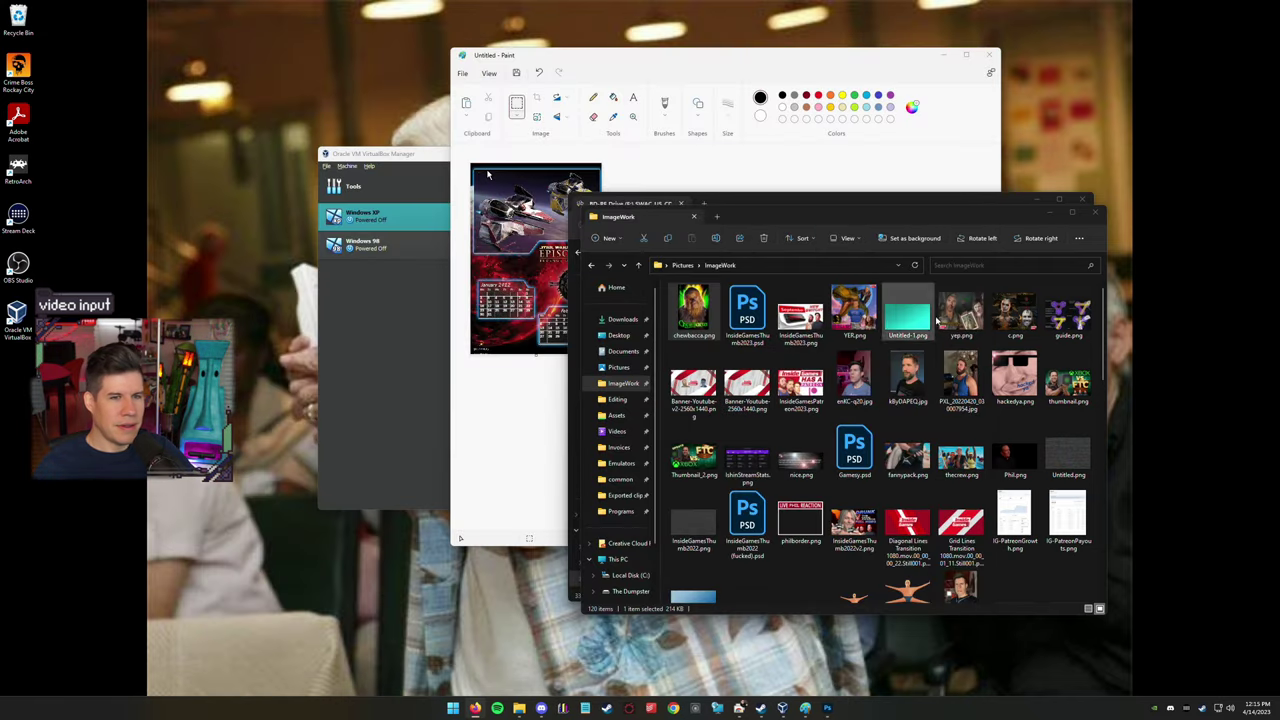
Close the host's ImageWork folder window and start the Windows XP virtual machine with mouse capture accepted.
left_click(1095, 212)
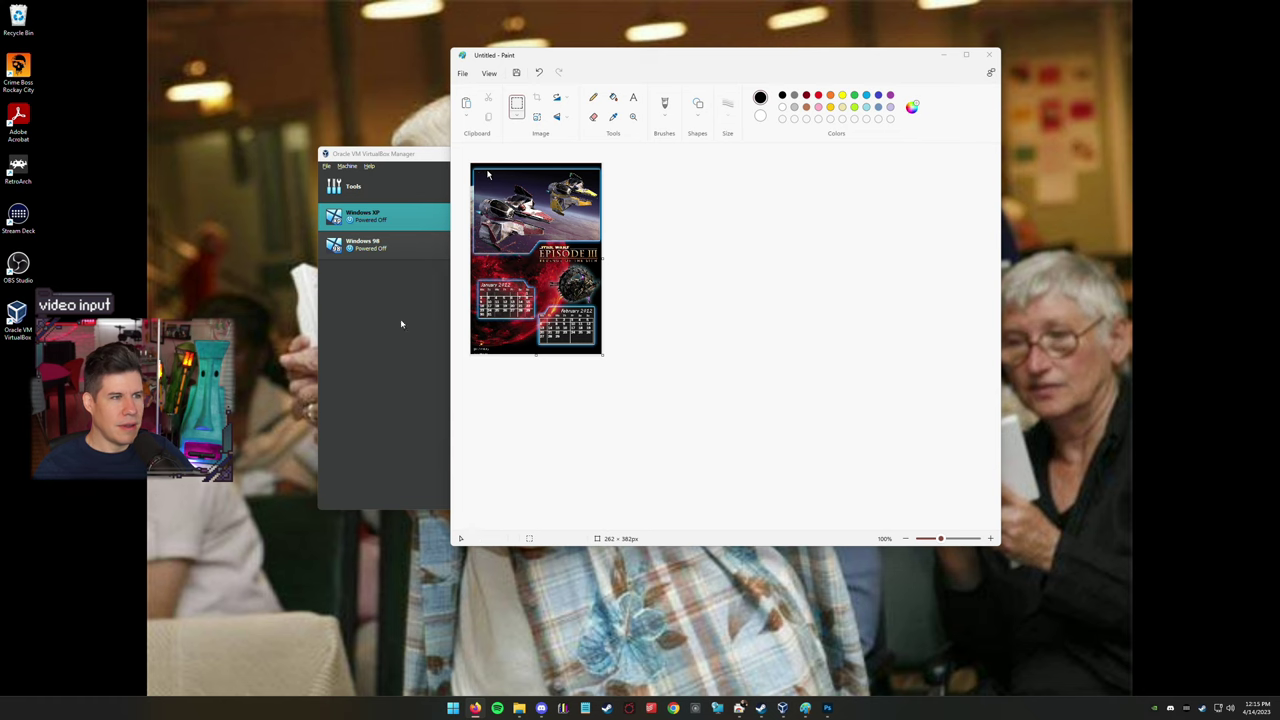
left_click(401, 323)
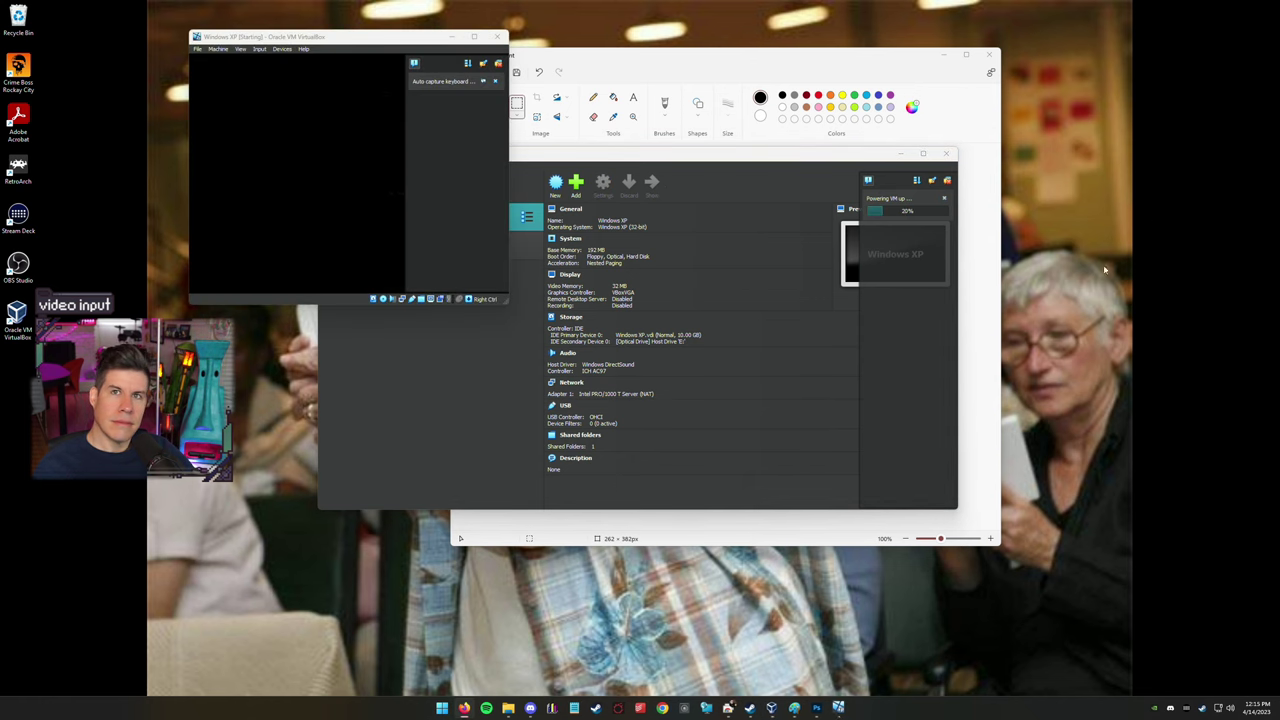
left_click(357, 178)
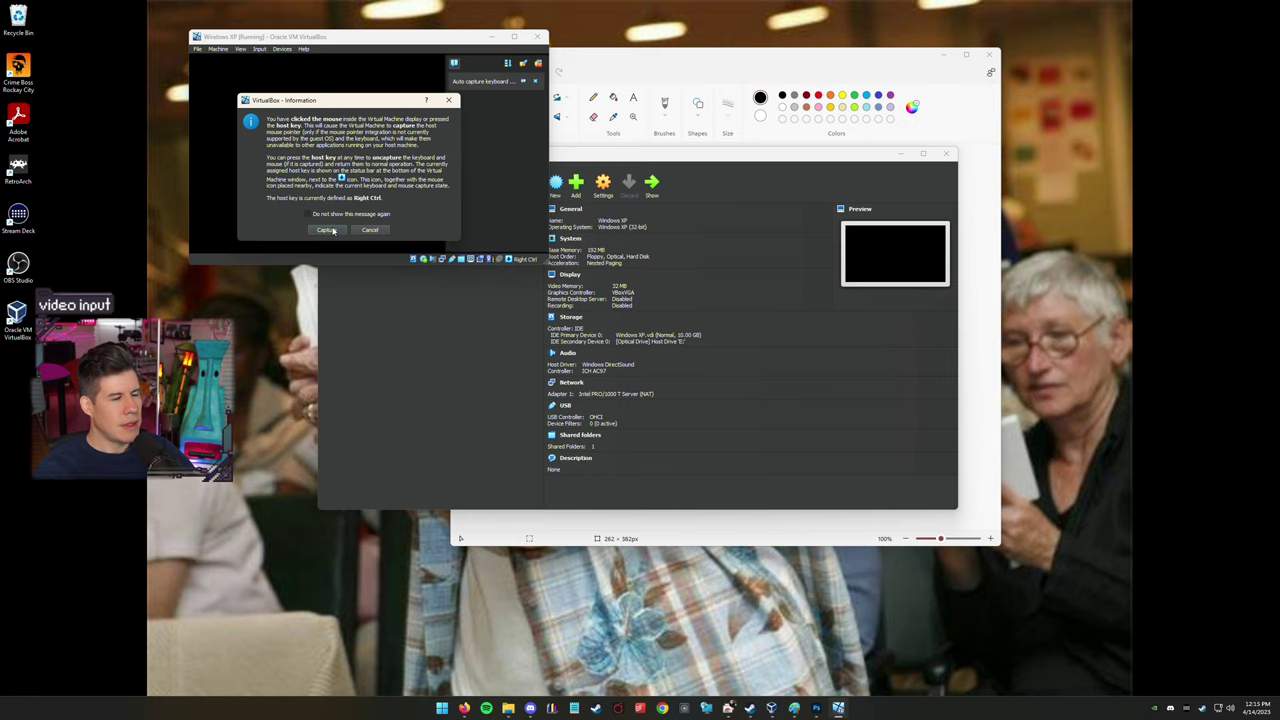
left_click(333, 230)
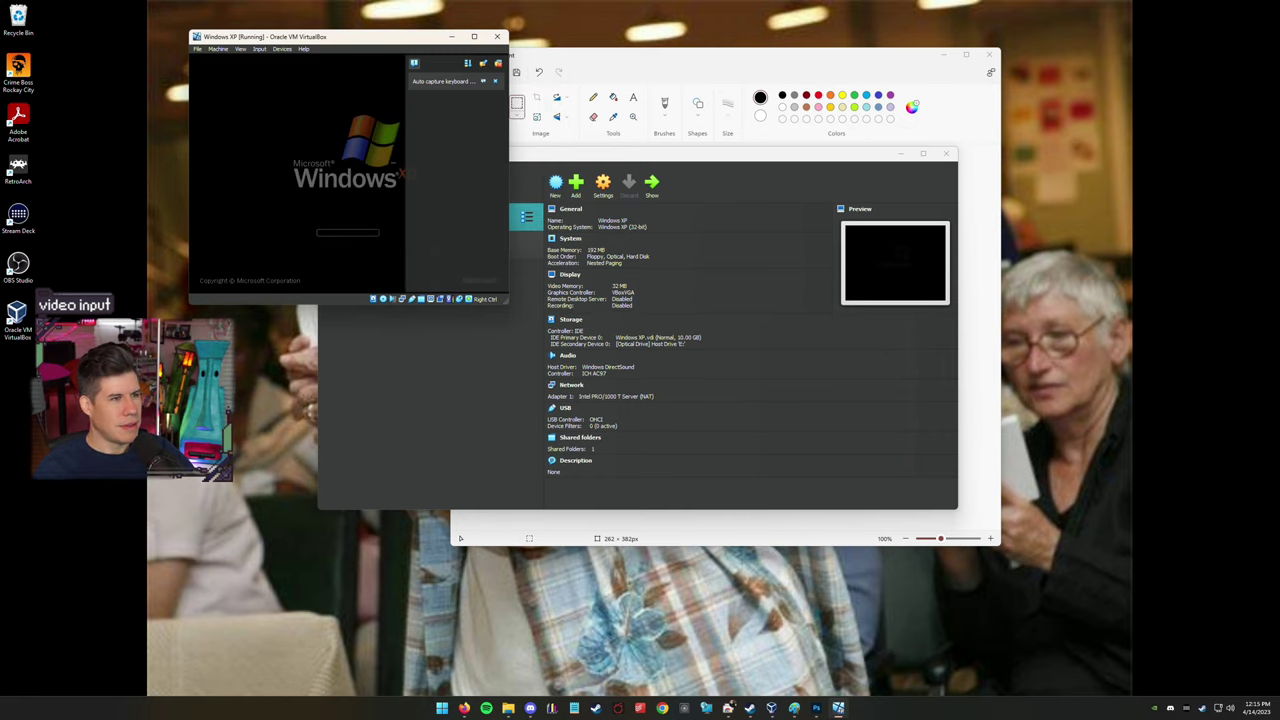
Switch the virtual machine to full screen and check My Computer for the shared Downloads folder.
key("ctrl+f")
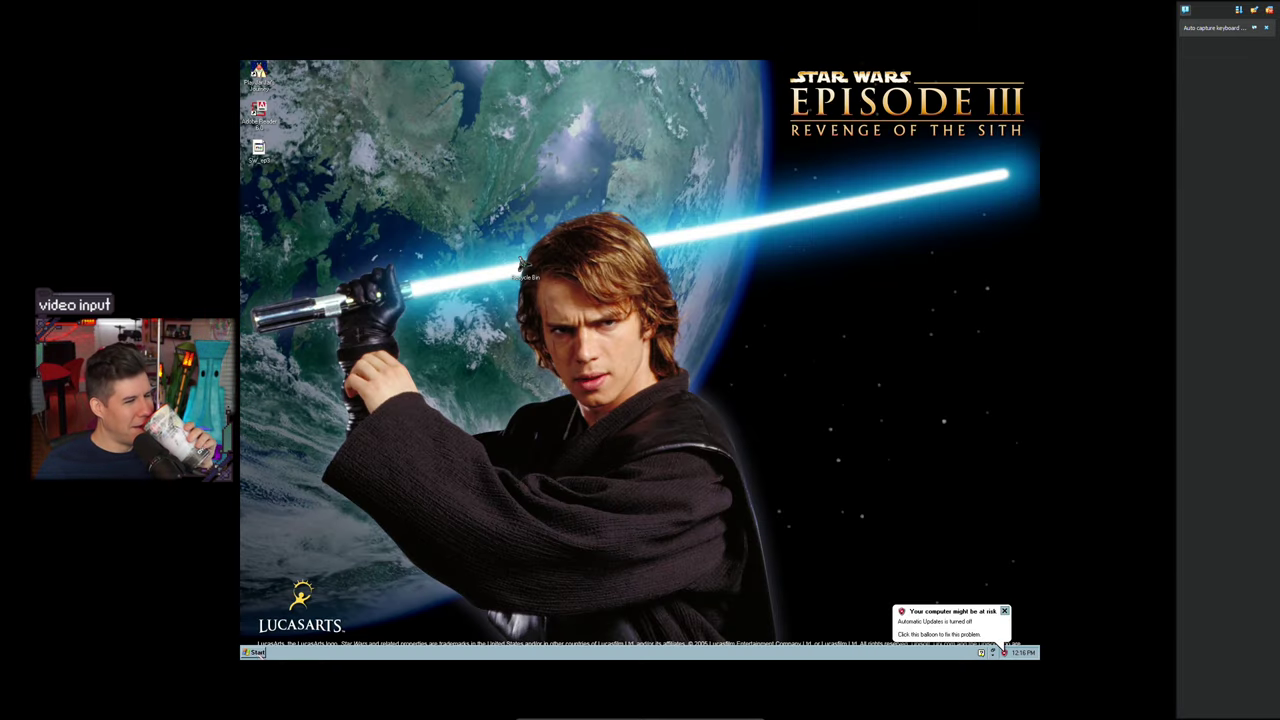
left_click(252, 651)
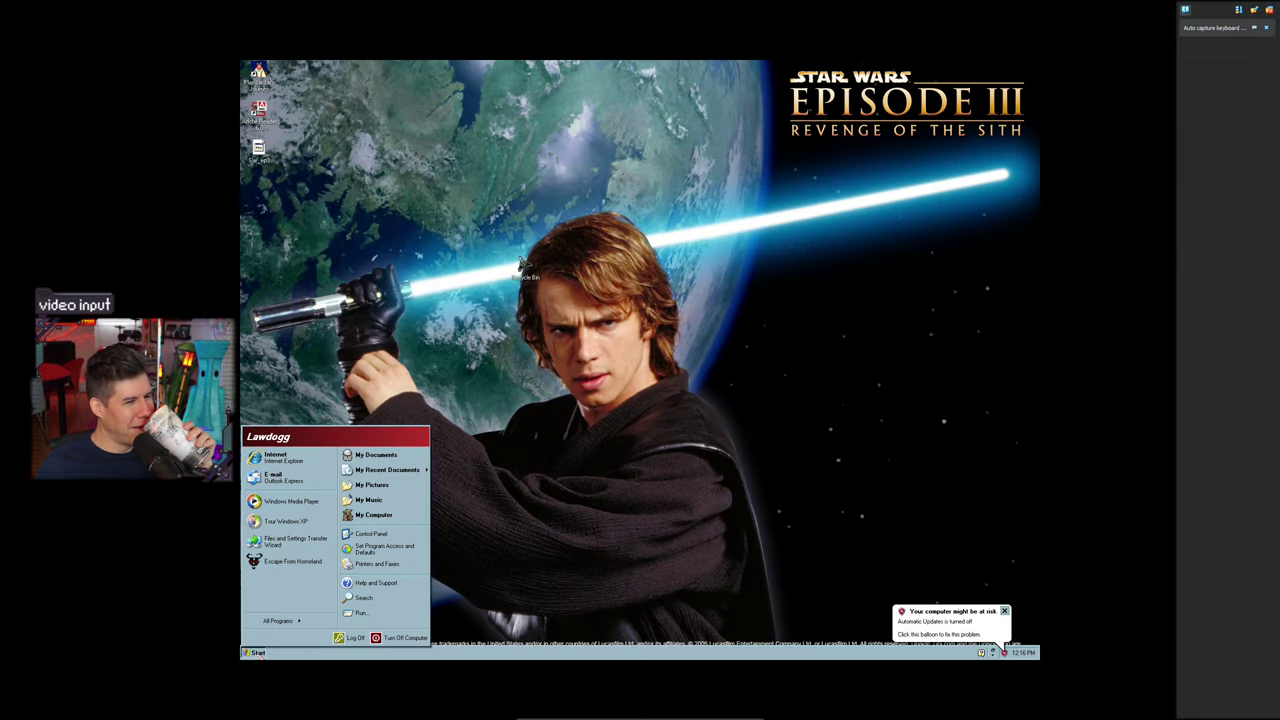
left_click(383, 518)
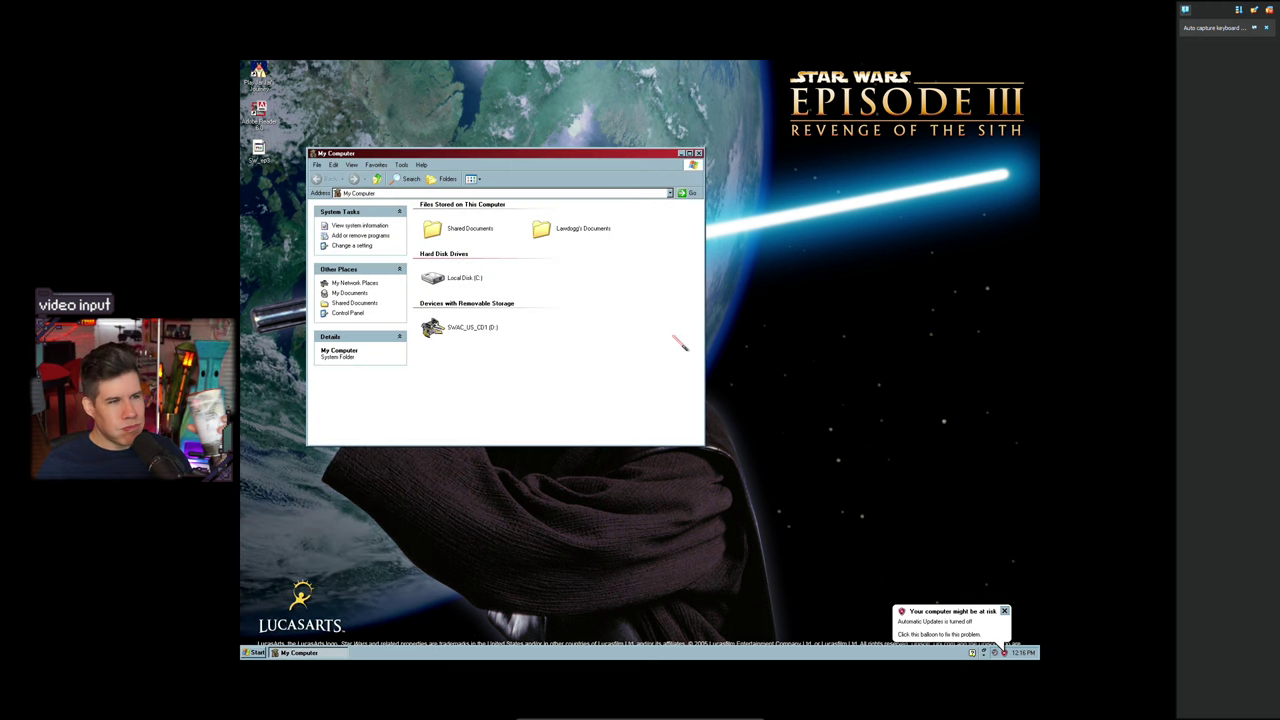
left_click(707, 153)
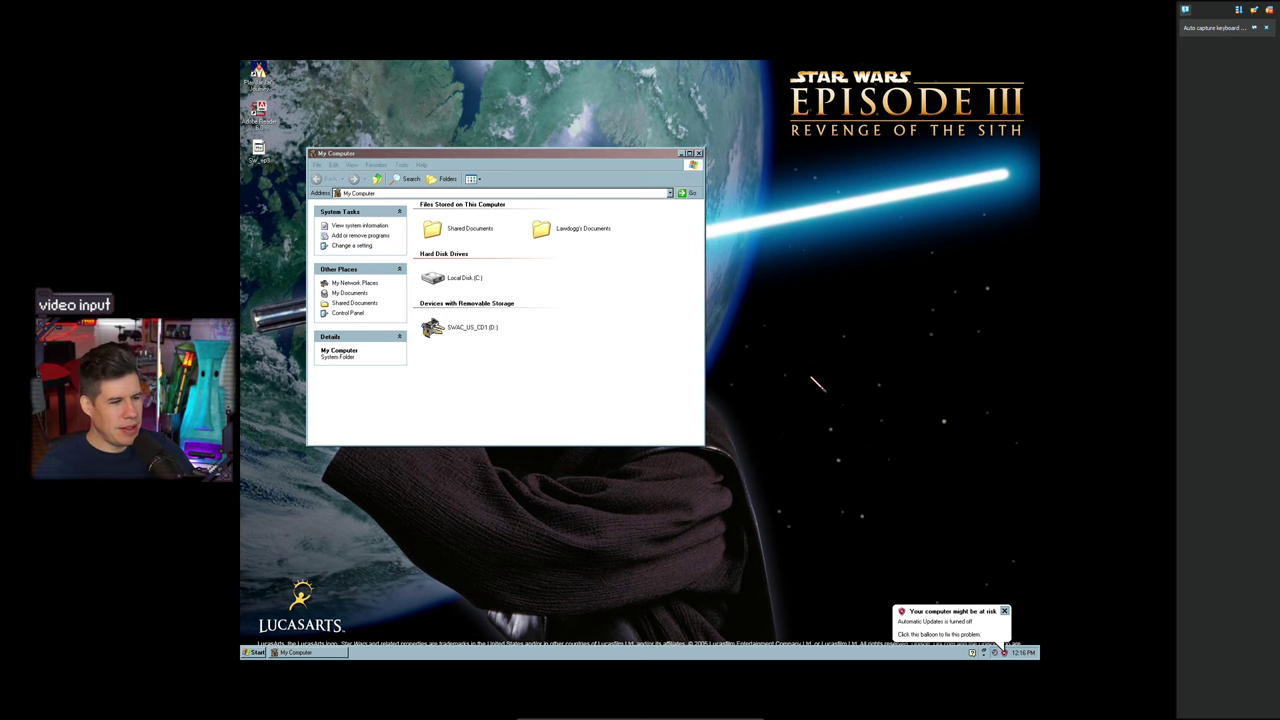
Return the virtual machine to windowed mode and open another My Computer window with the folder tree in it.
key("Control_R+f")
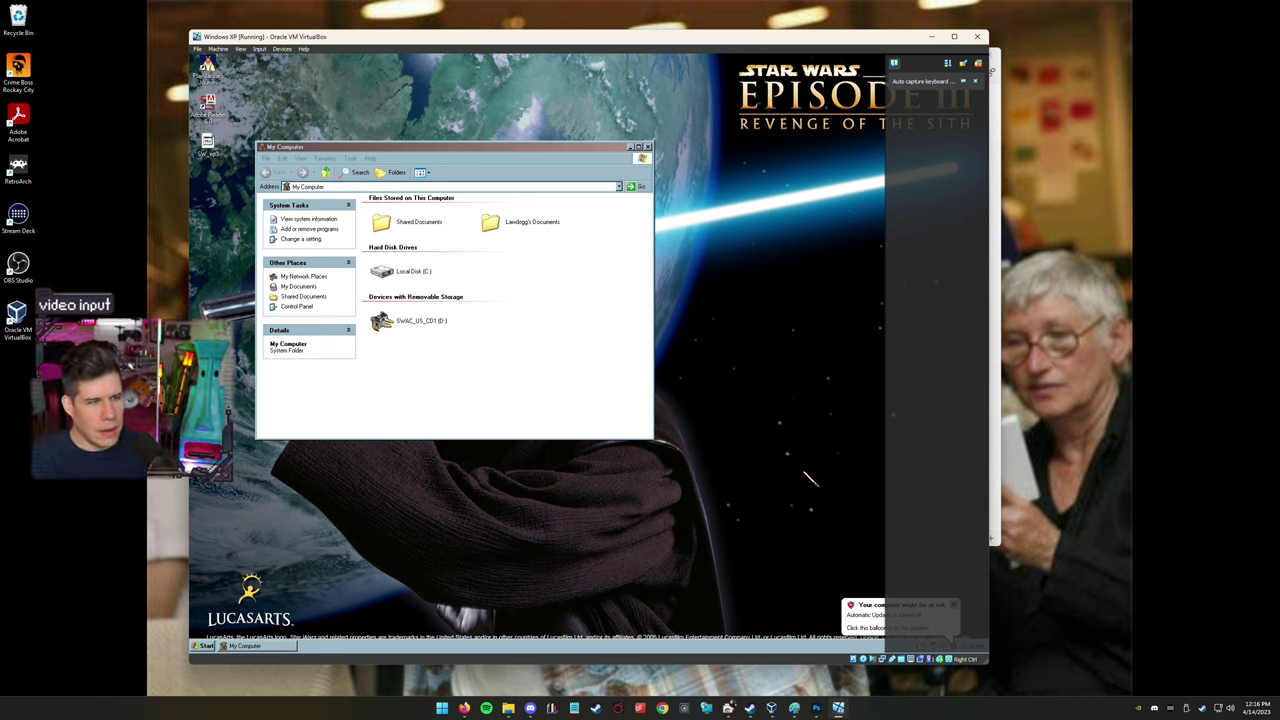
key("super+e")
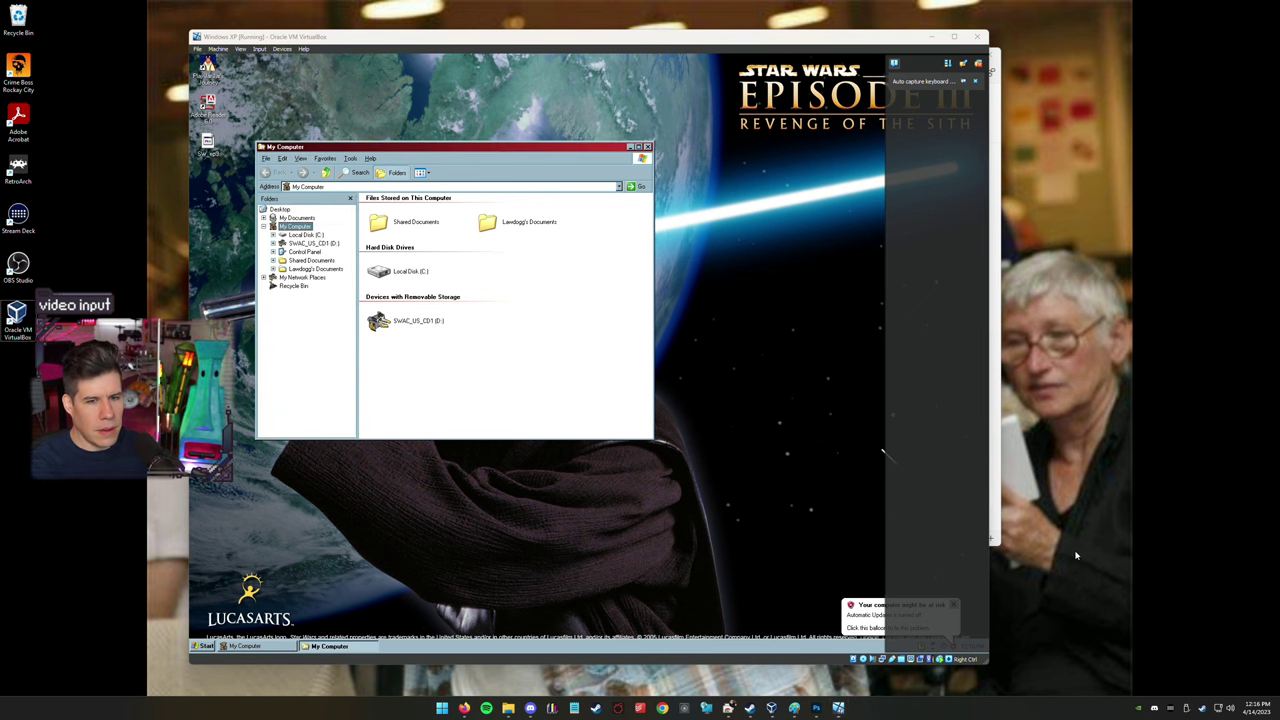
key("alt+F4")
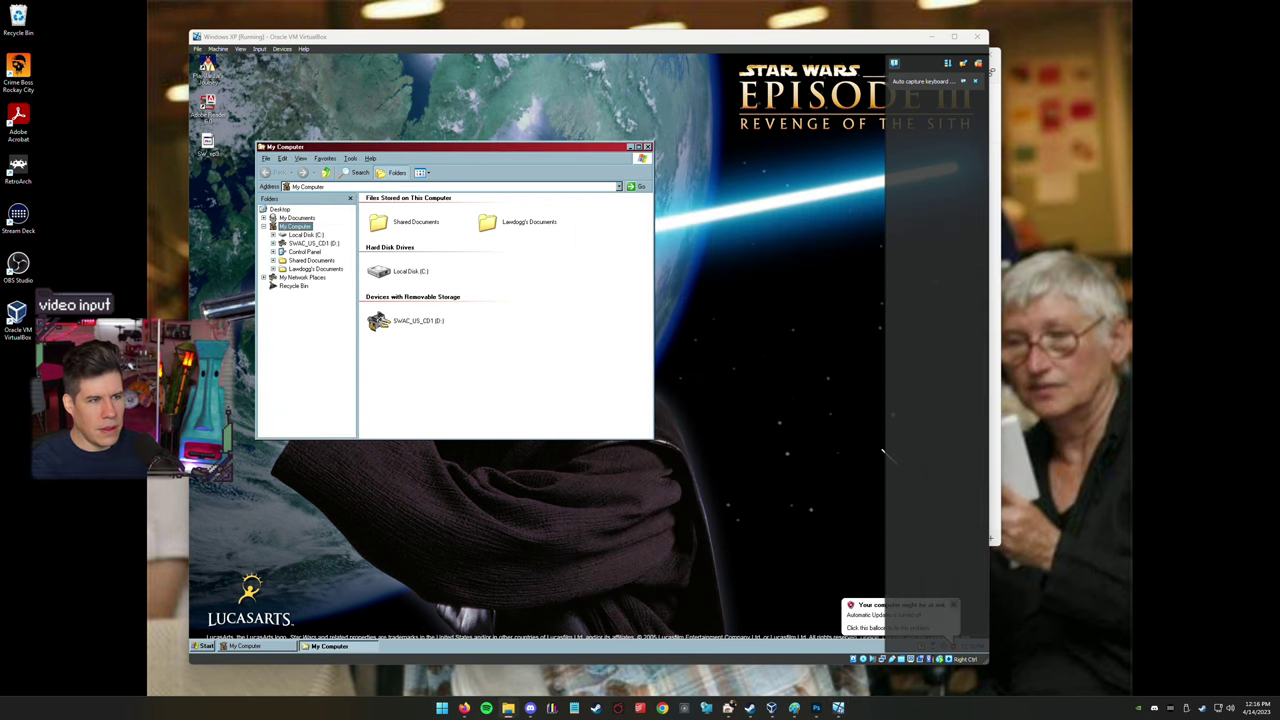
left_click(885, 450)
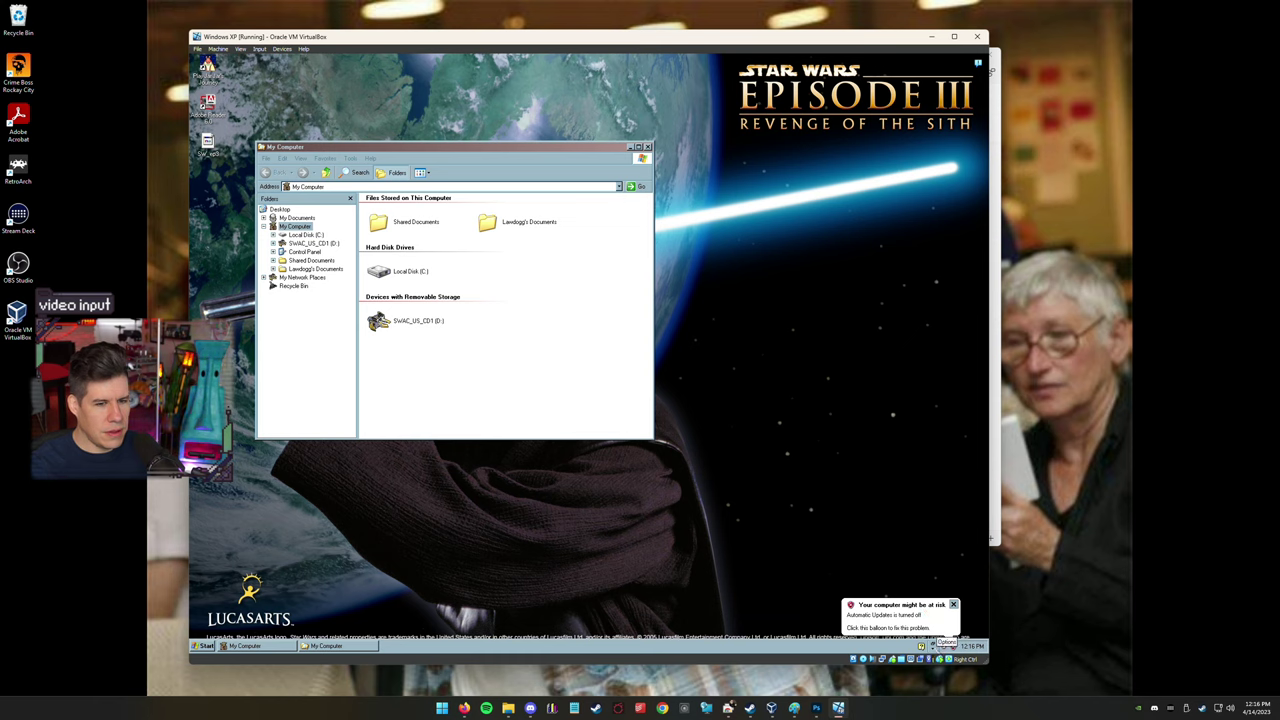
Check which host USB devices can be attached to the Windows XP virtual machine.
right_click(891, 659)
left_click(891, 659)
right_click(891, 659)
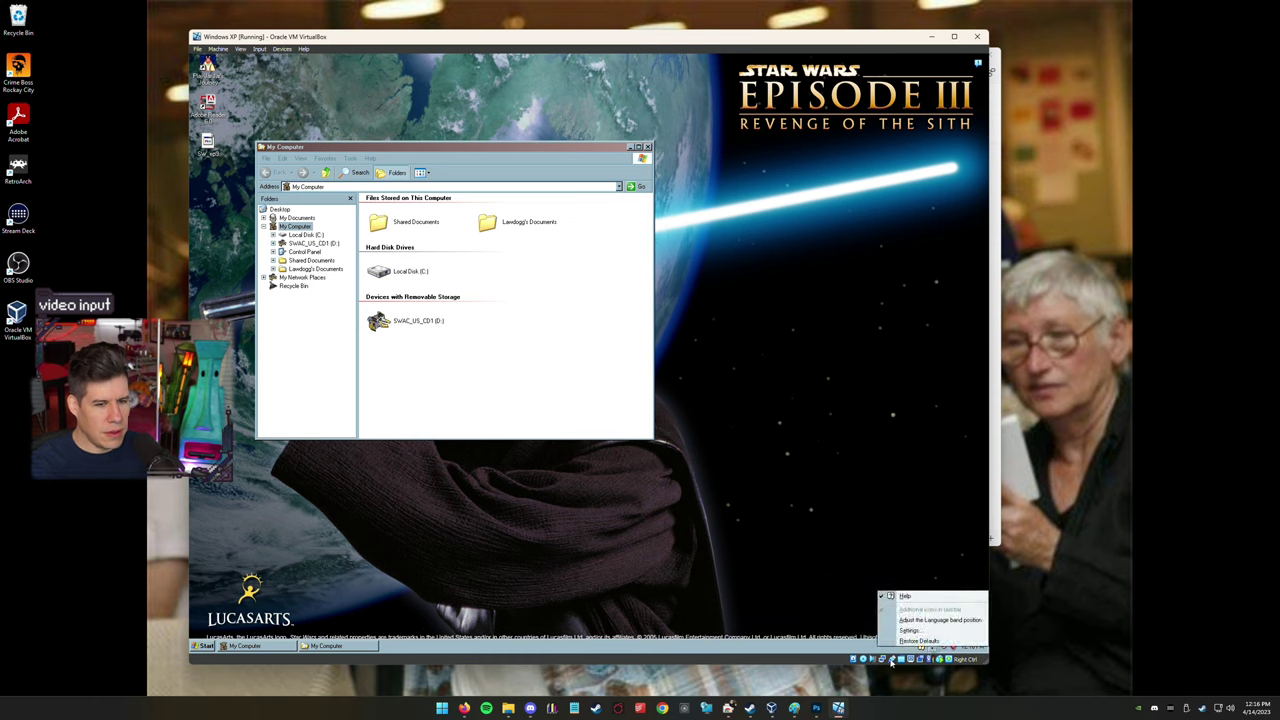
right_click(892, 660)
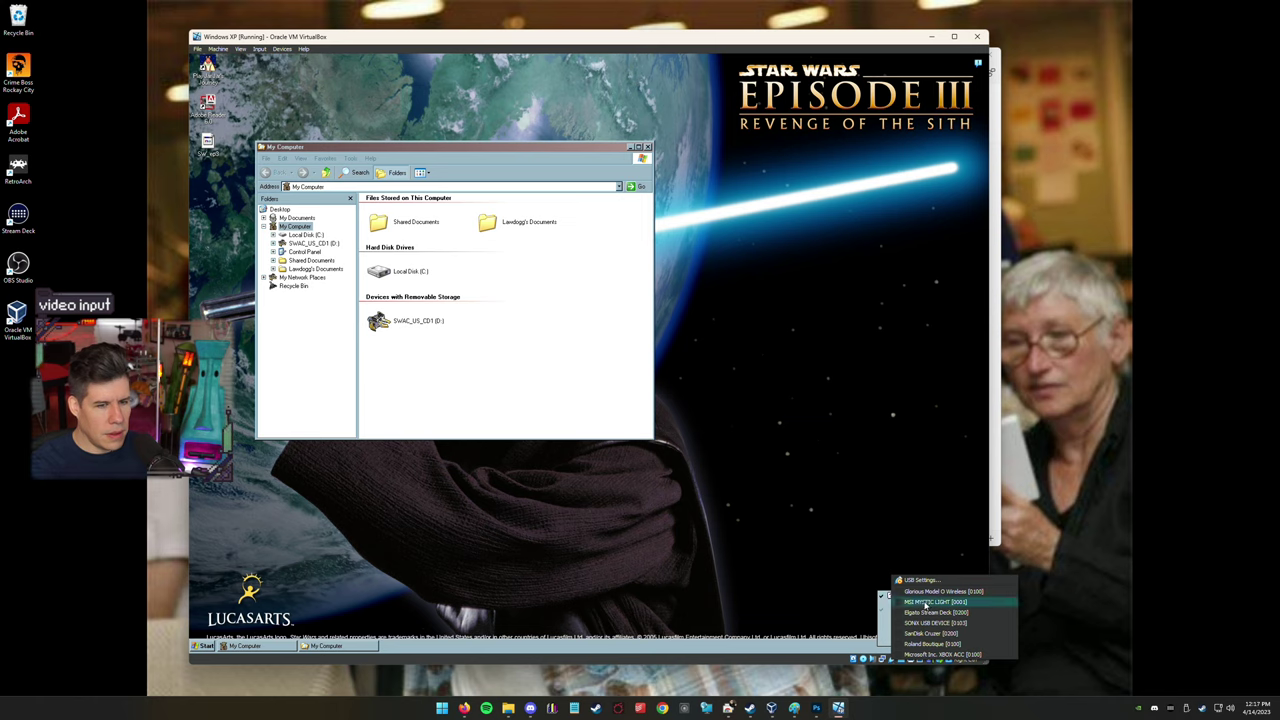
left_click(858, 483)
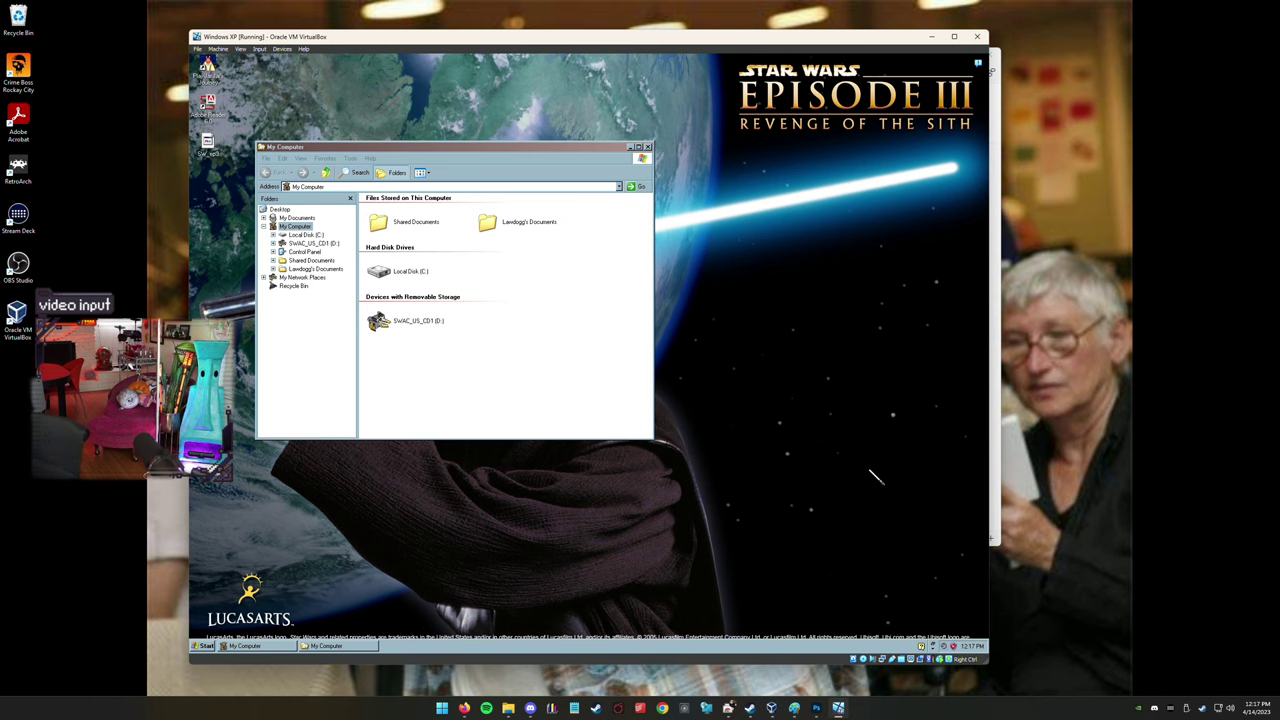
key("super")
left_click(1172, 557)
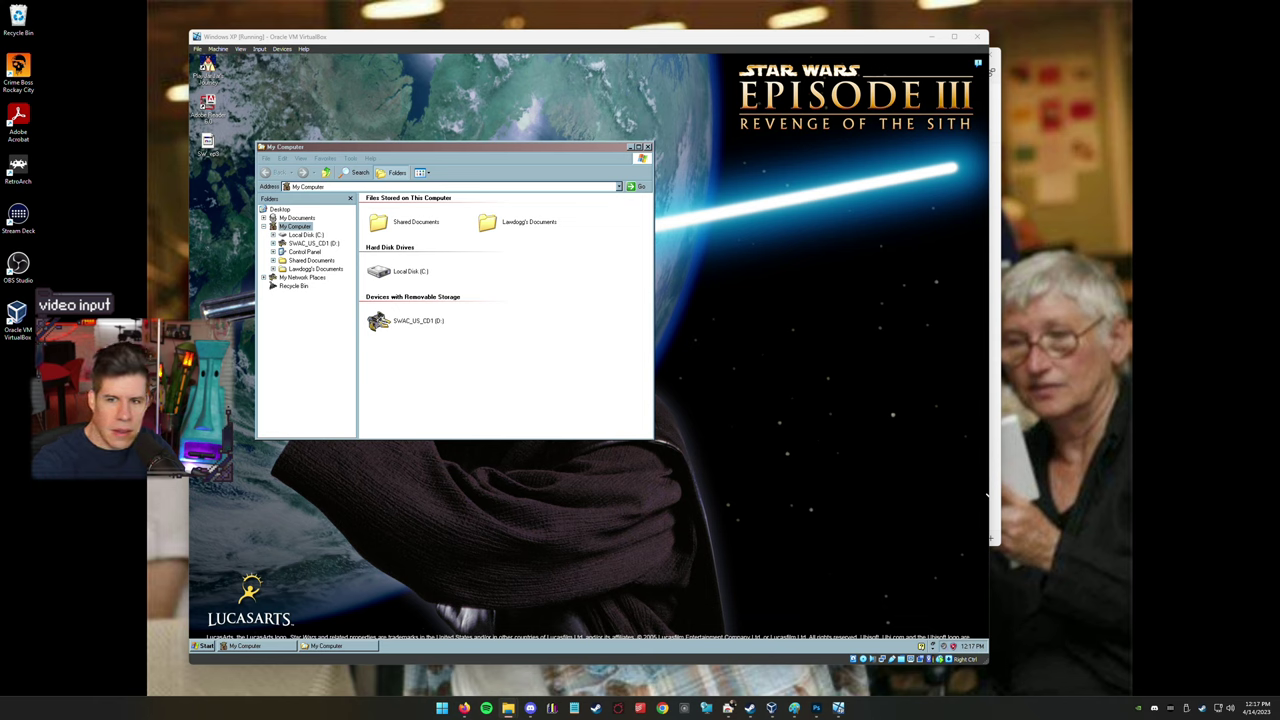
key("alt+Tab")
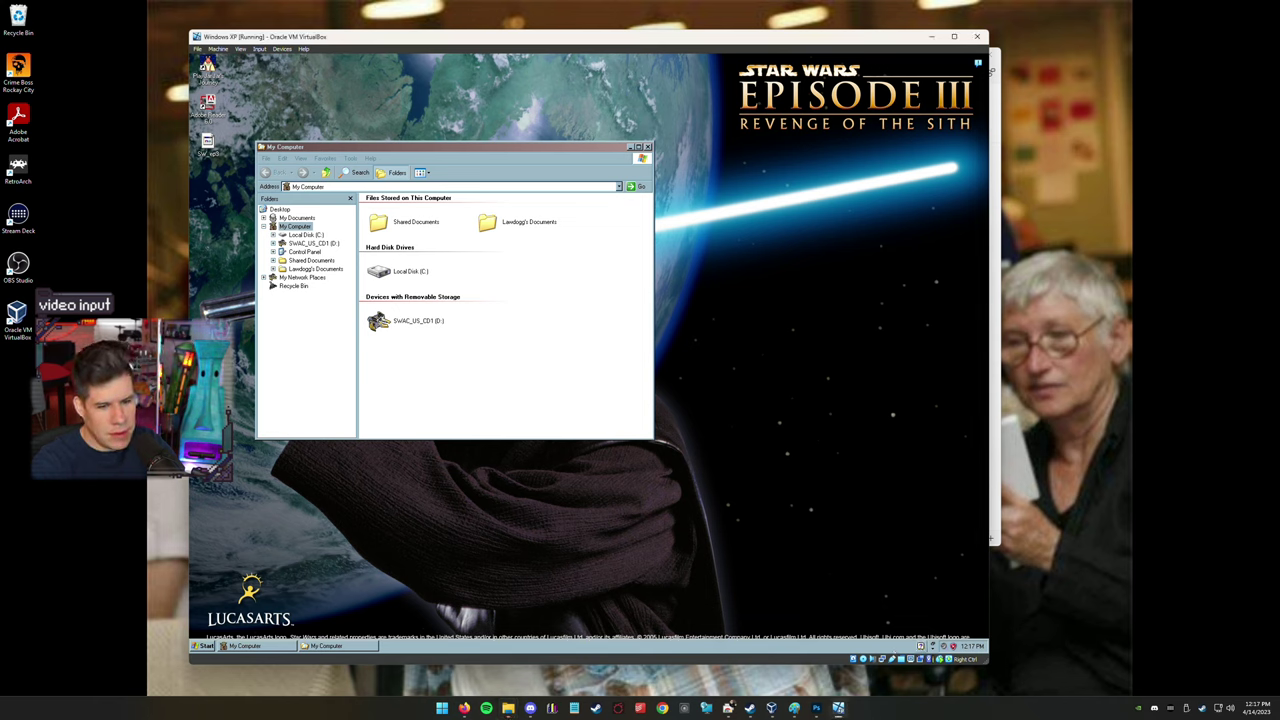
Attach the SanDisk Cruzer Glide USB drive to the virtual machine and open it as Removable Disk (E:).
left_click(894, 659)
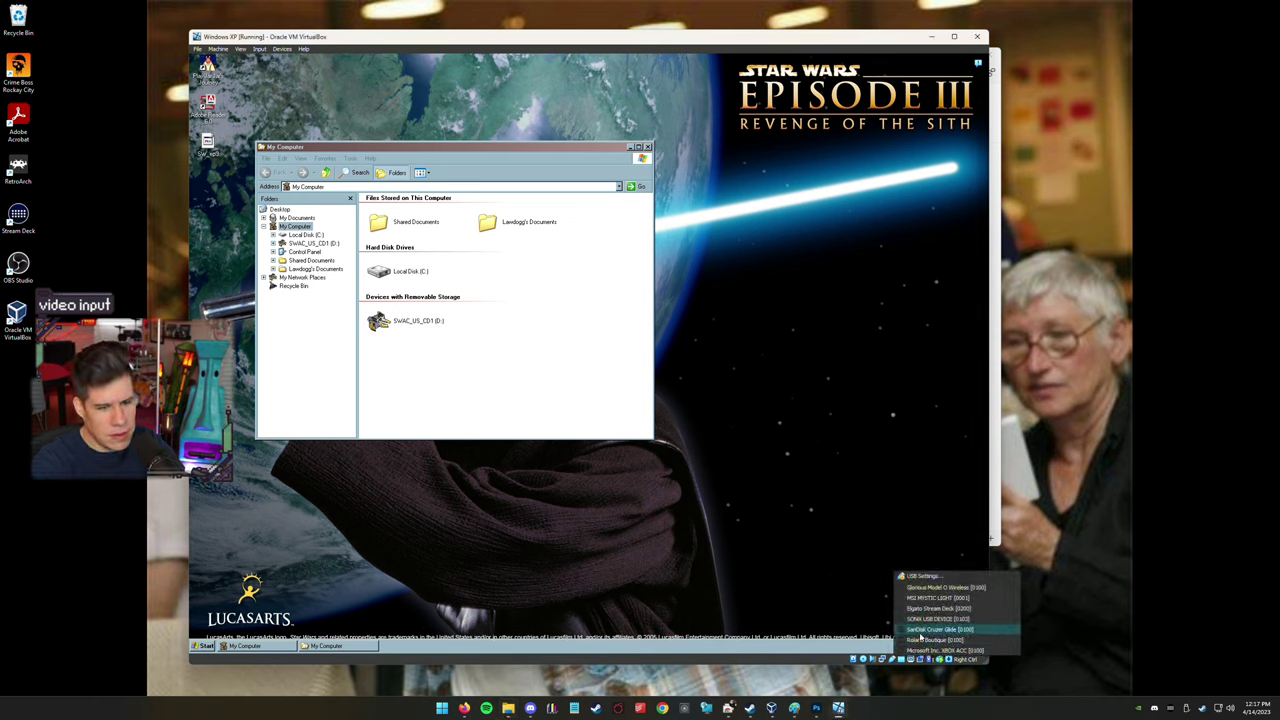
key("Escape")
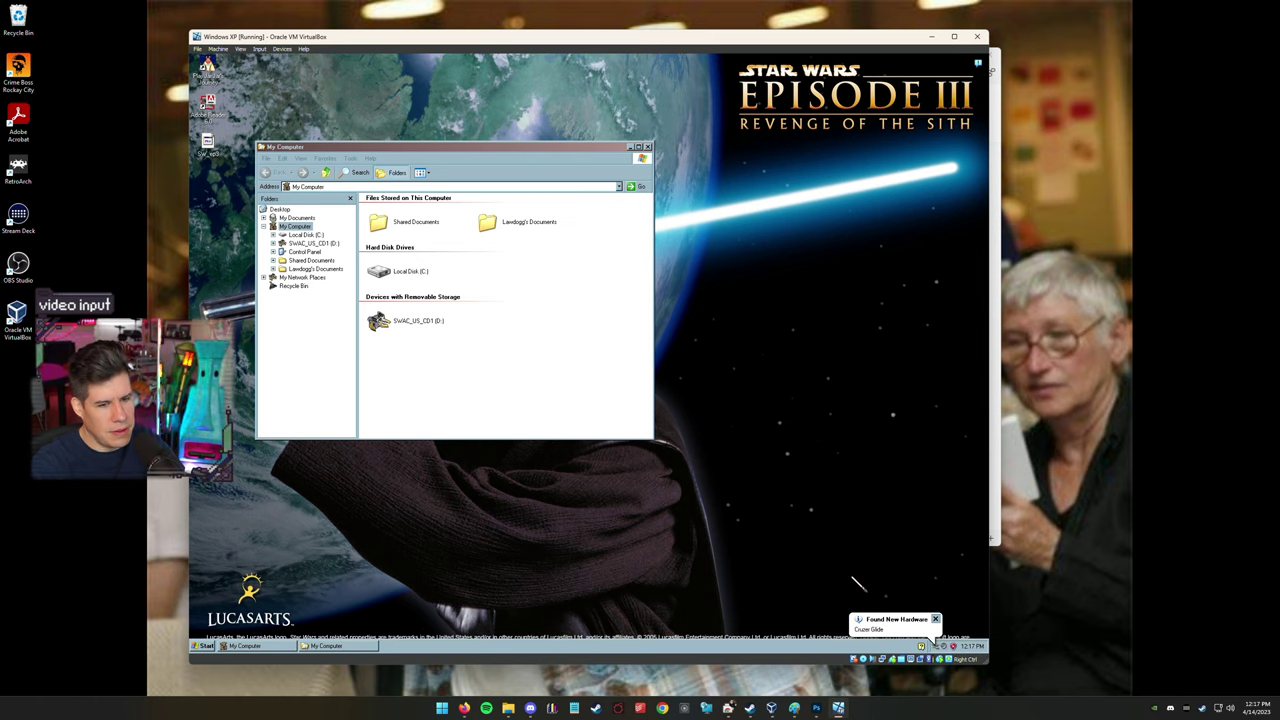
left_click(895, 624)
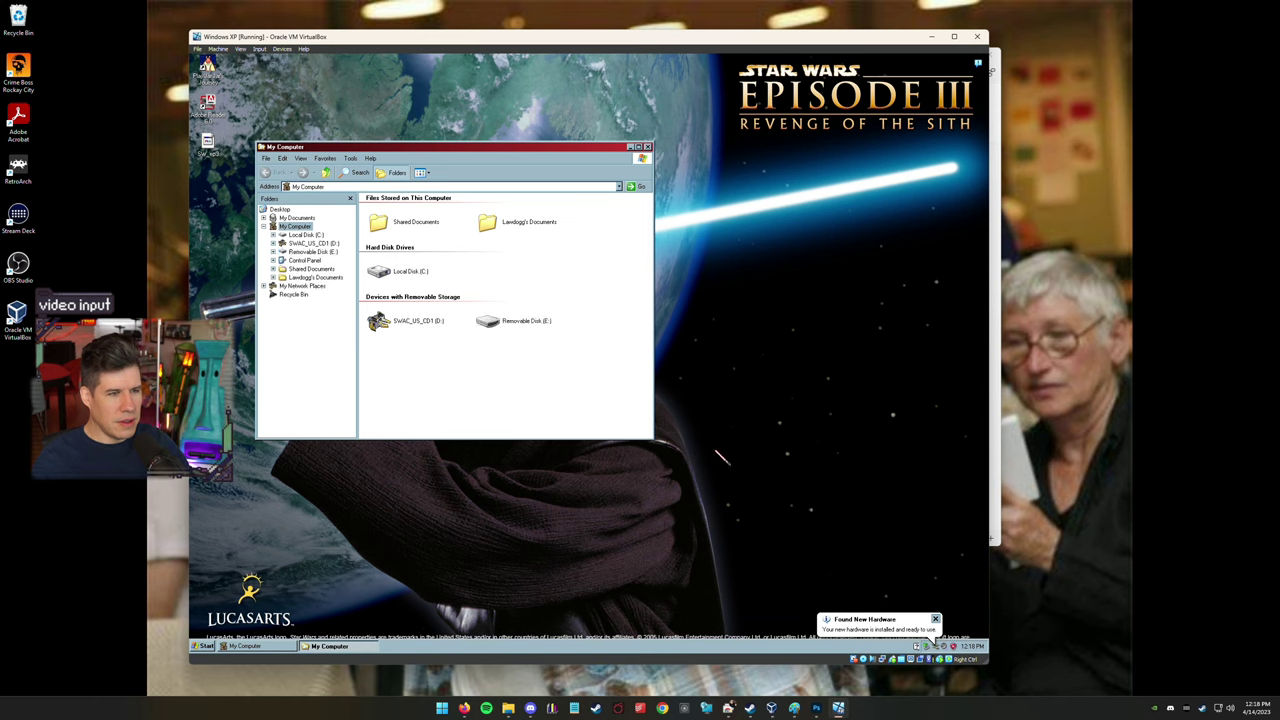
double_click(520, 321)
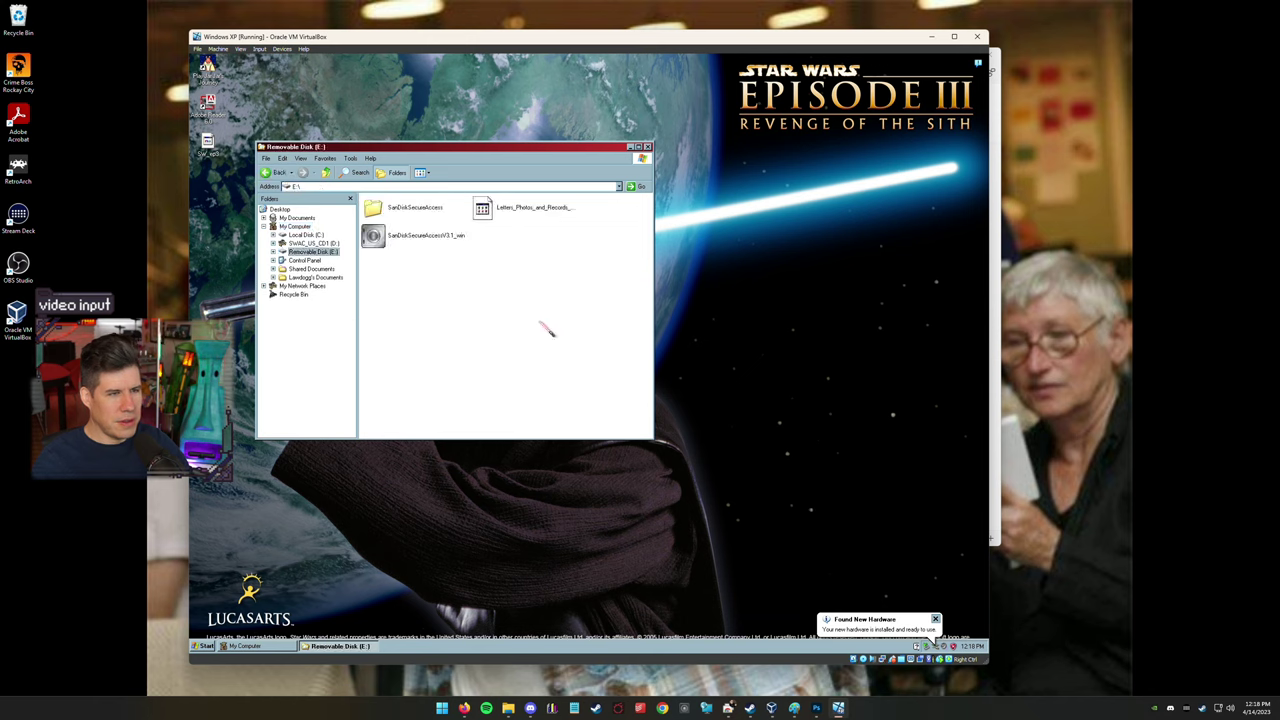
Safely remove the USB Mass Storage Device in Windows XP and release the SanDisk Cruzer Glide back to the host.
left_click(938, 647)
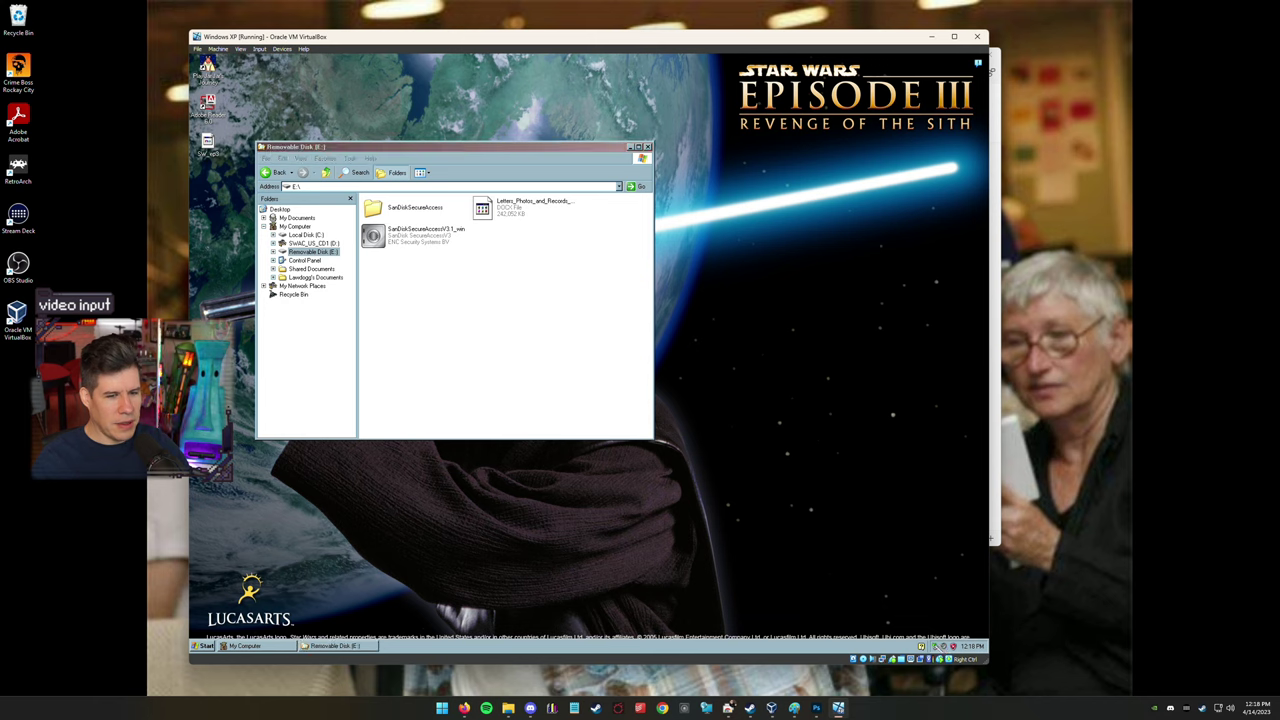
double_click(921, 646)
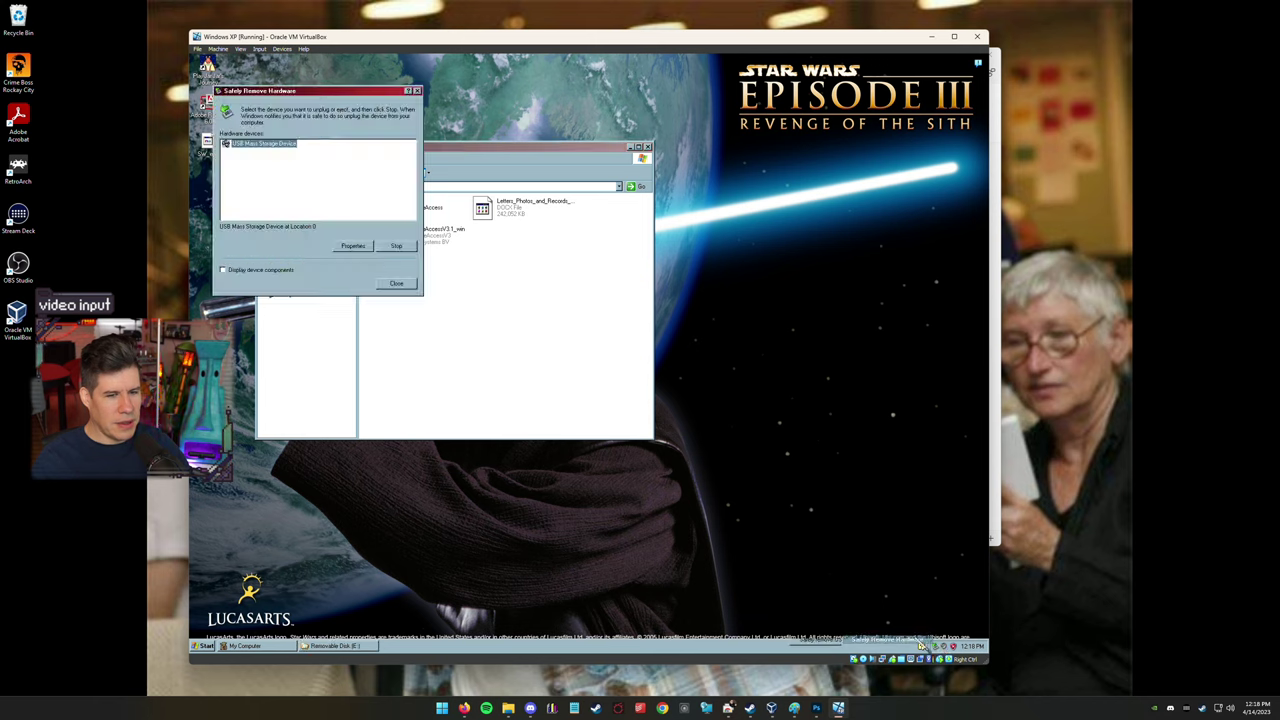
left_click(400, 248)
left_click(408, 222)
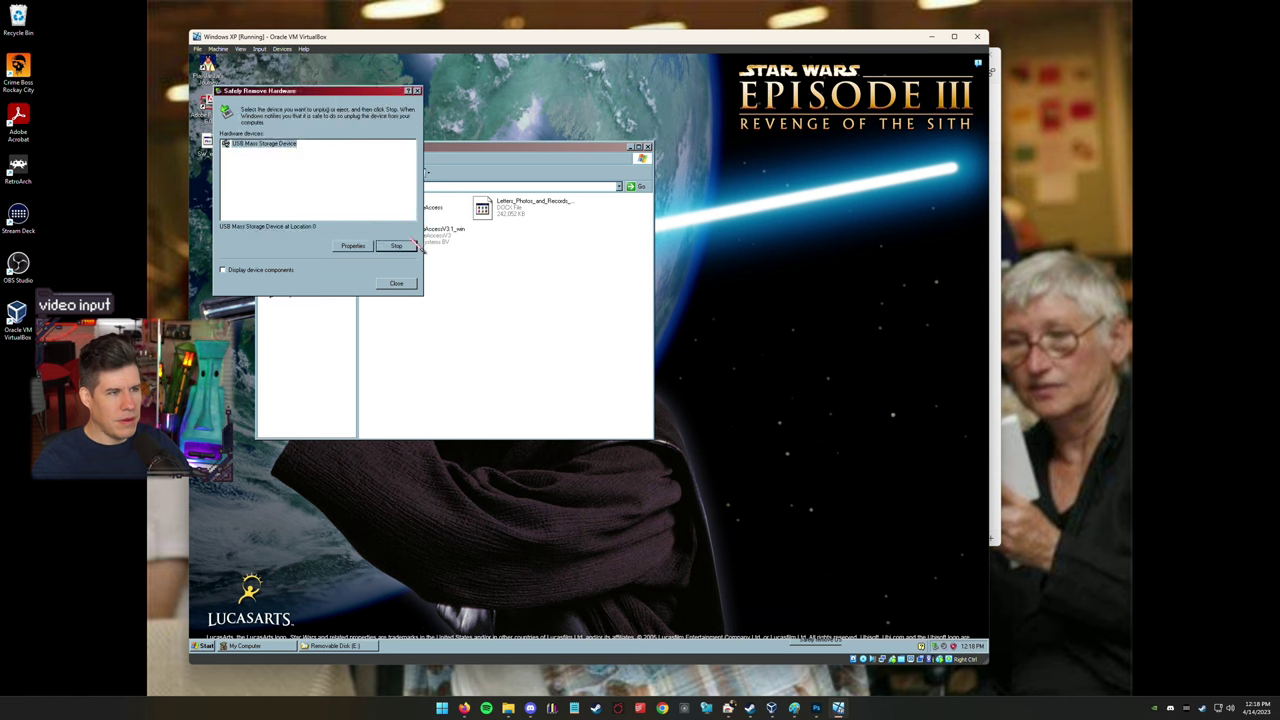
left_click(396, 283)
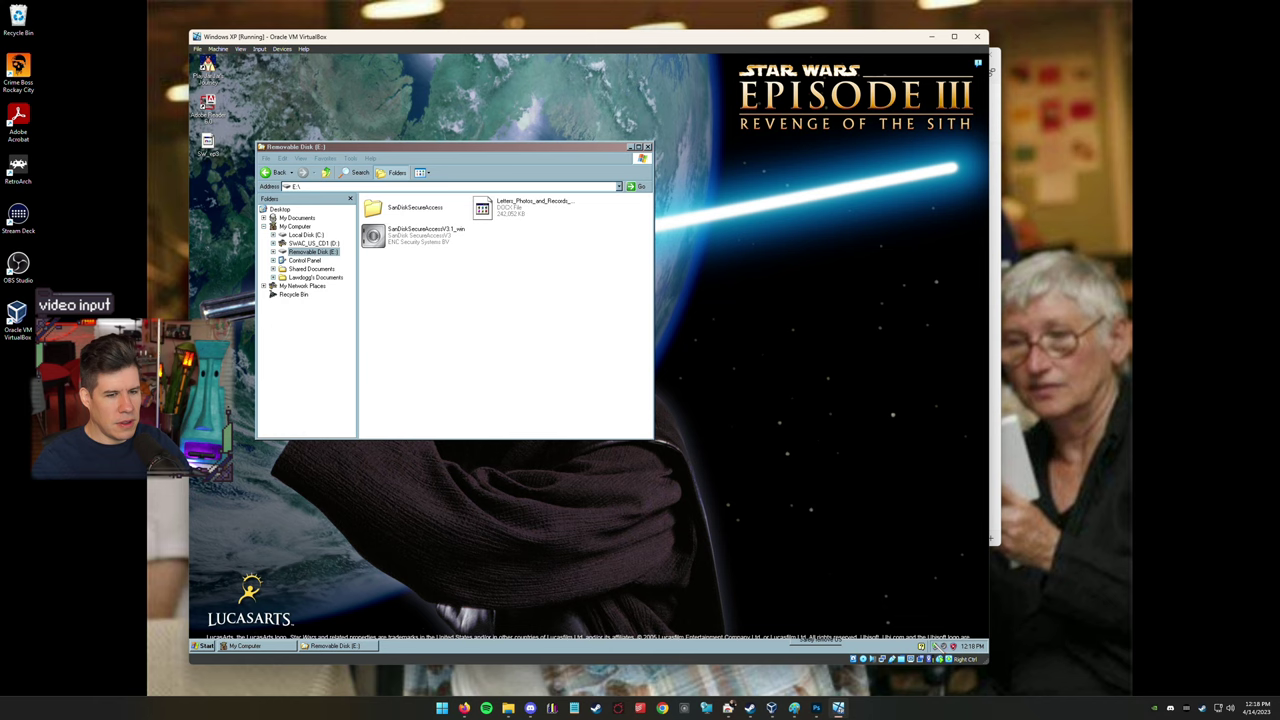
left_click(932, 645)
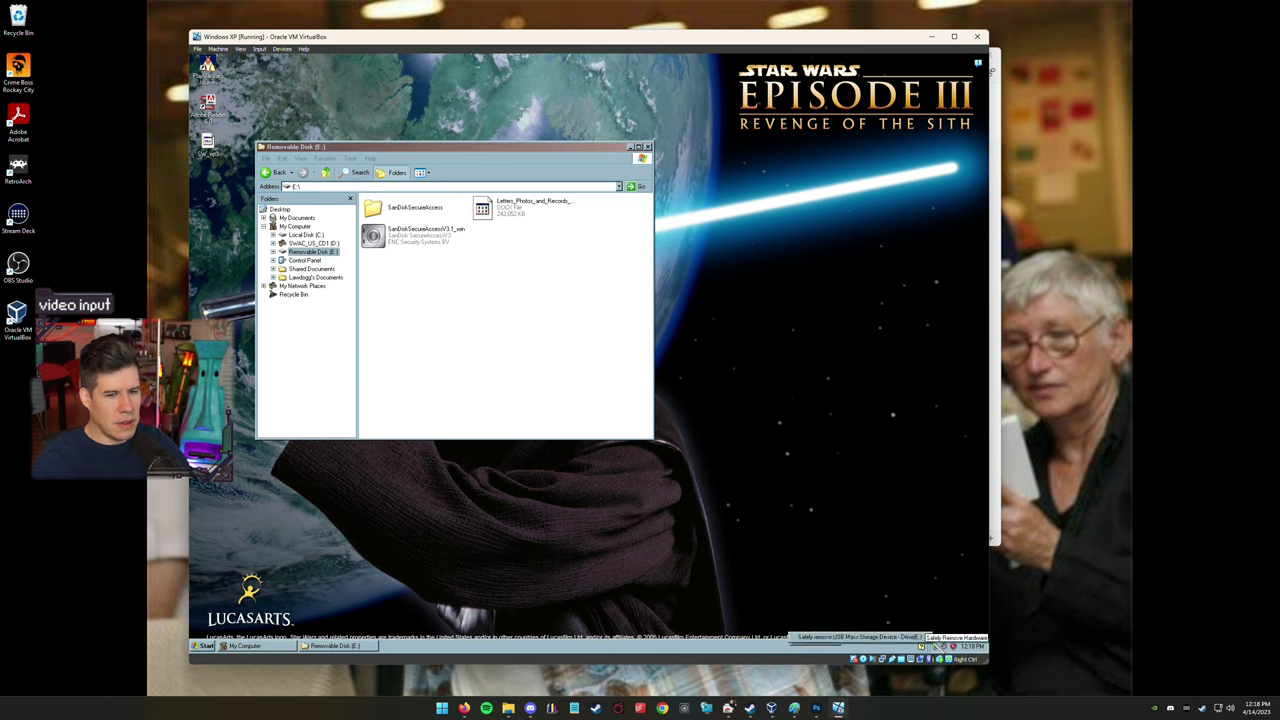
left_click(890, 638)
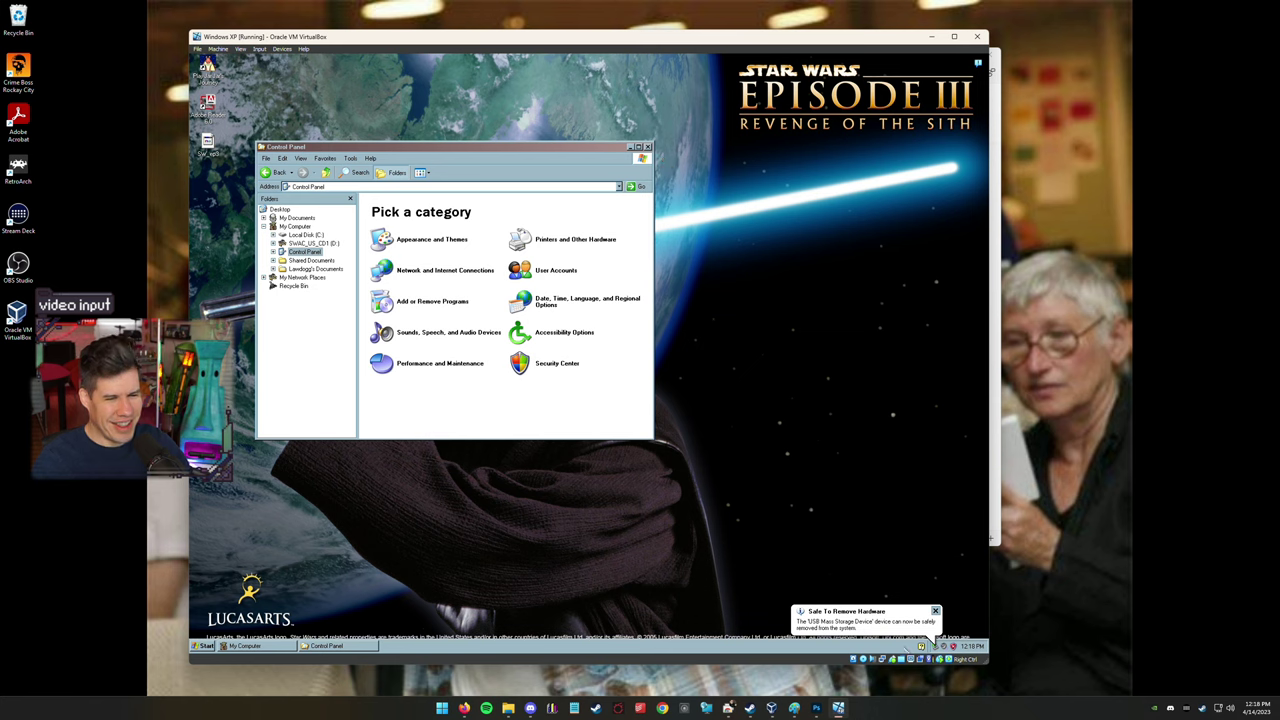
right_click(893, 659)
left_click(950, 632)
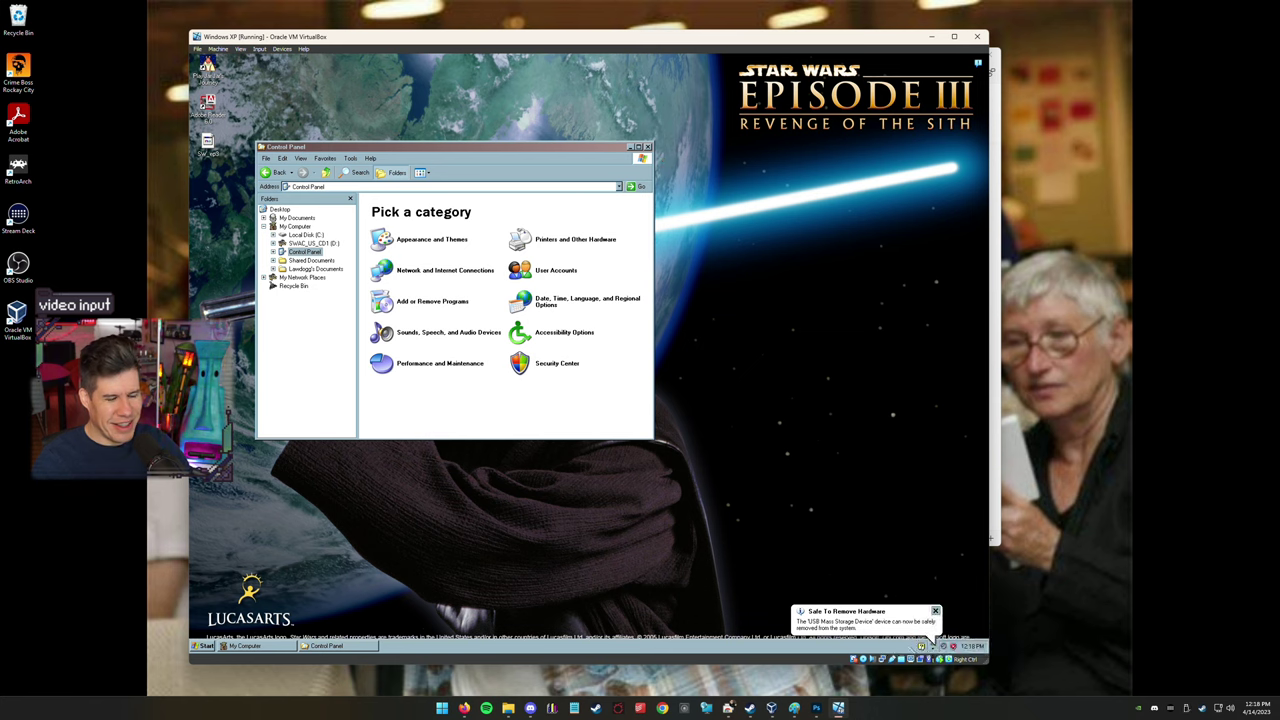
Copy vlc-3.0.18-win32.exe from the host's Downloads folder to USB Drive (F:) and close the host's file window.
left_click(1145, 585)
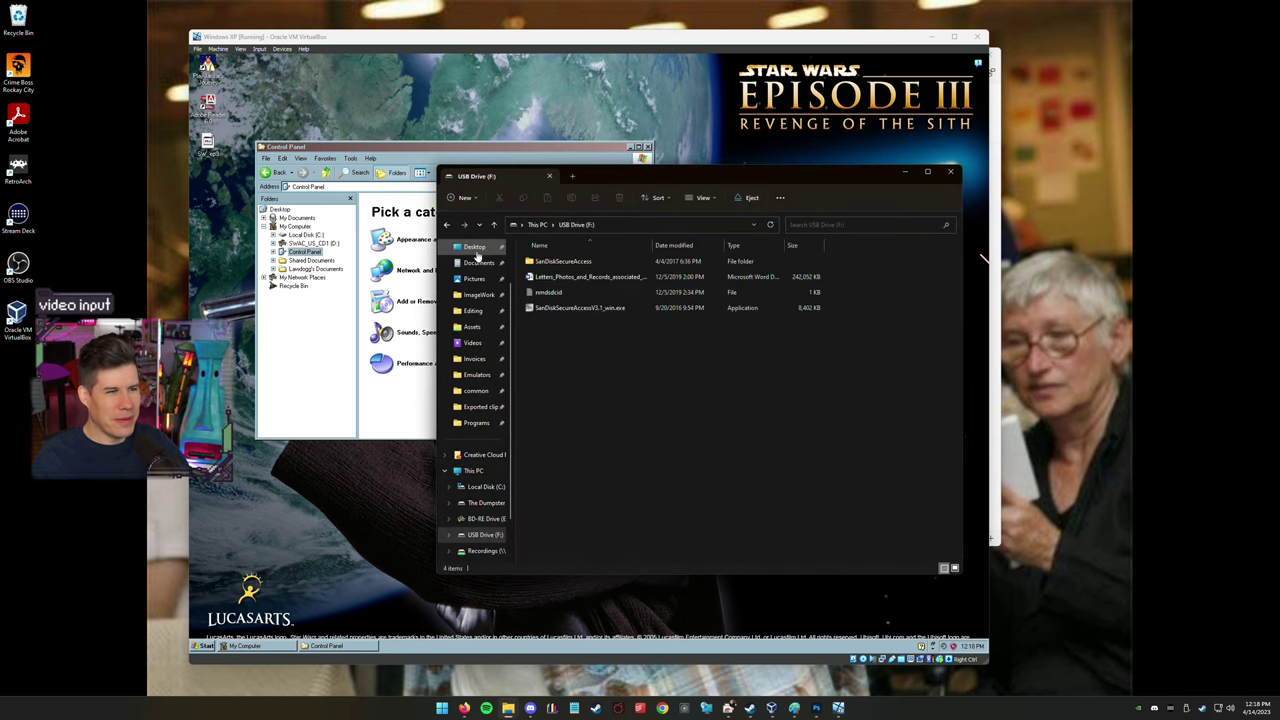
scroll(460, 278, "up", 1)
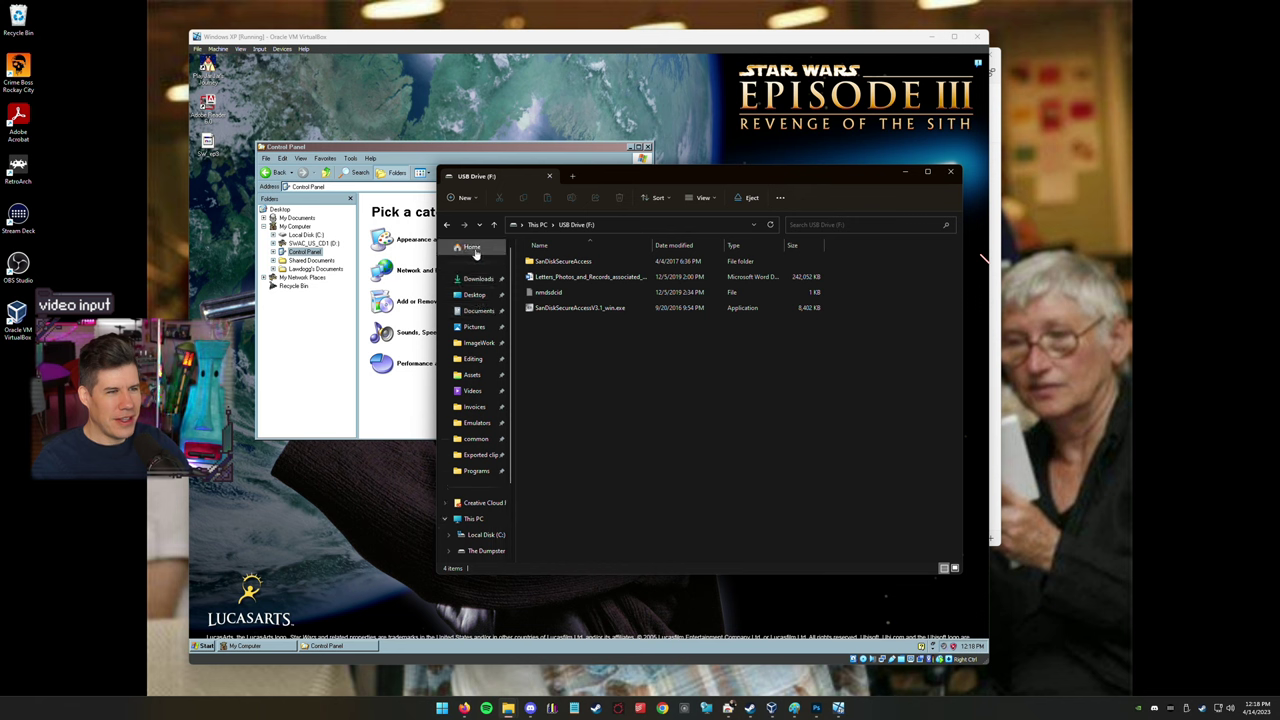
middle_click(457, 281)
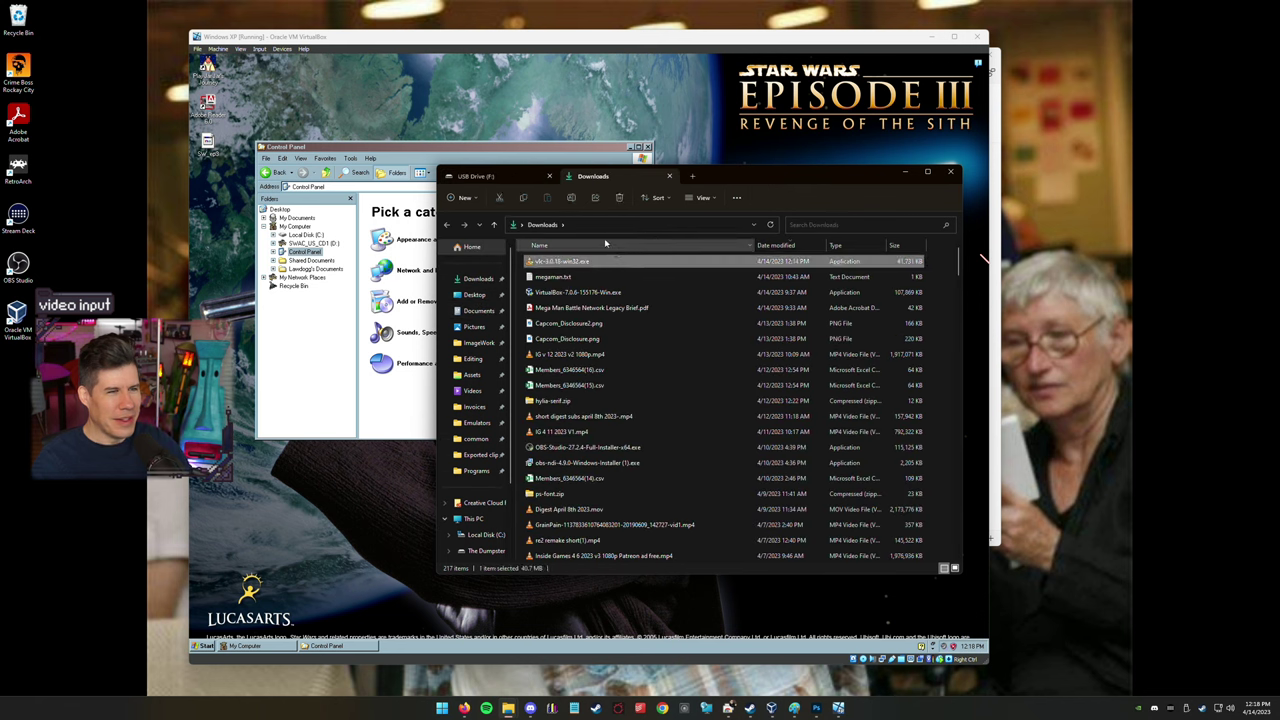
left_click(521, 180)
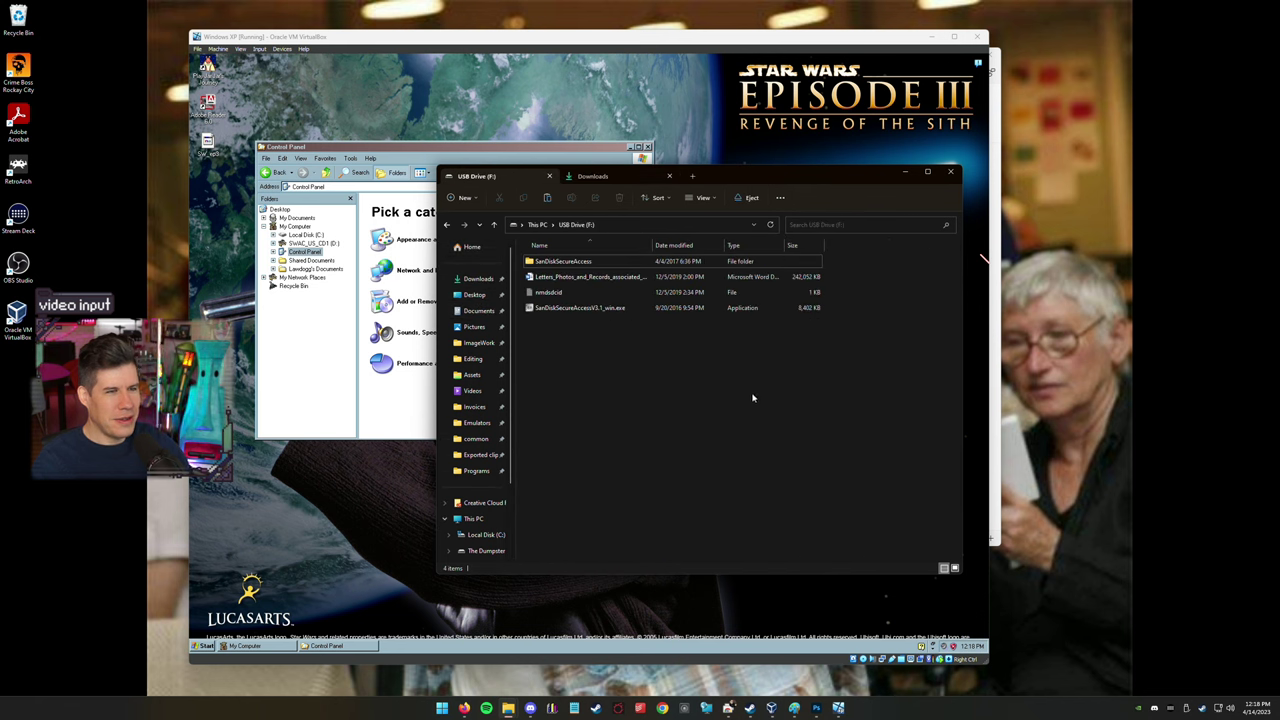
key("ctrl+v")
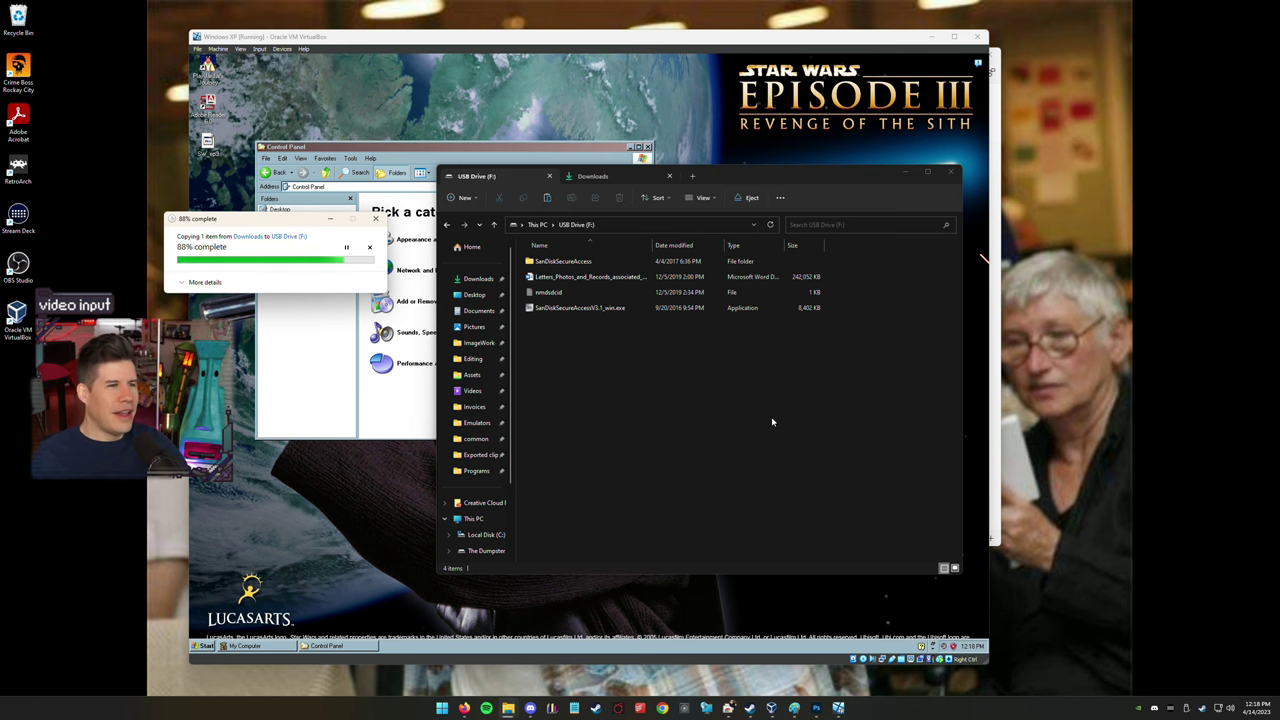
key("ctrl+w")
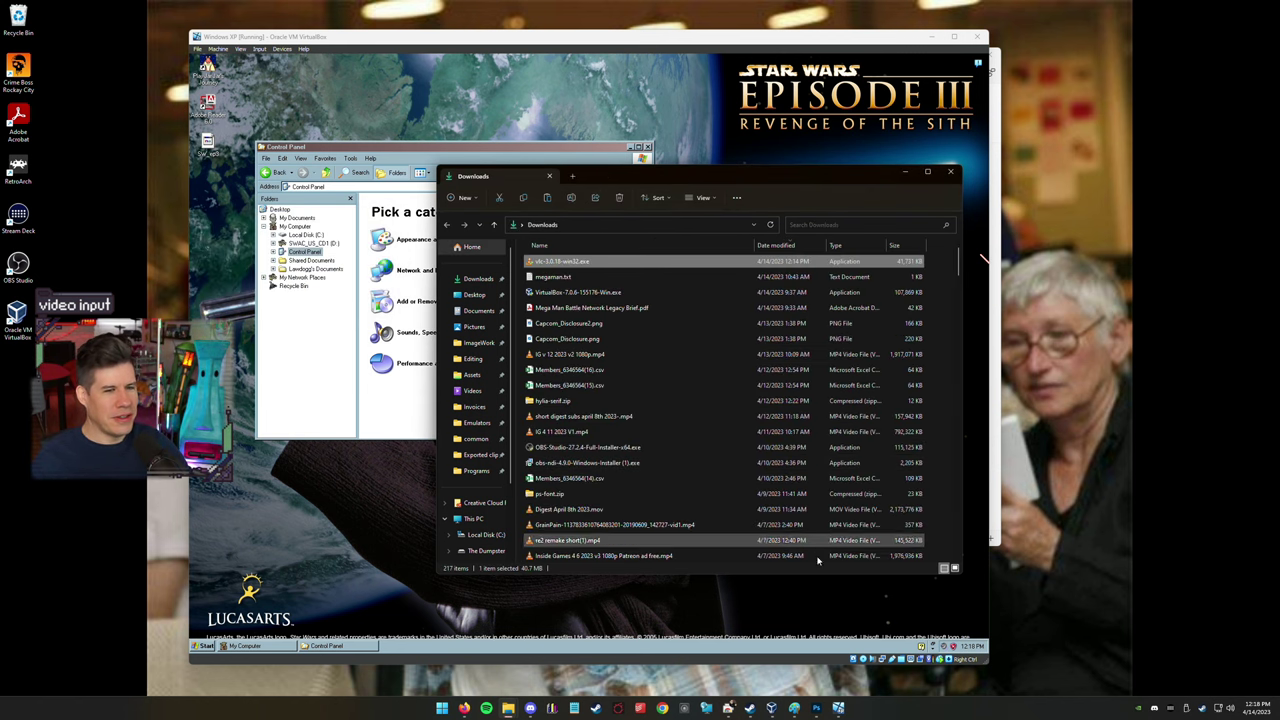
left_click(950, 172)
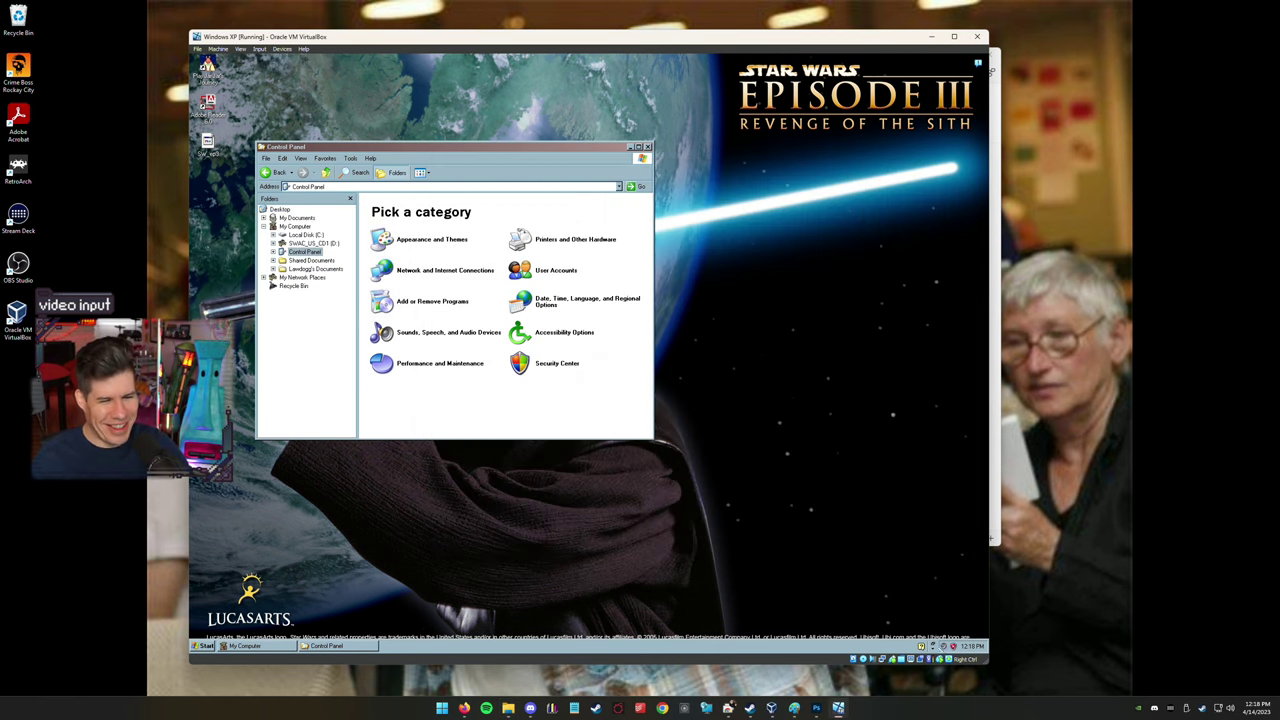
Attach the SanDisk Cruzer Glide to the virtual machine again and open Removable Disk (E:) from My Computer.
left_click(894, 660)
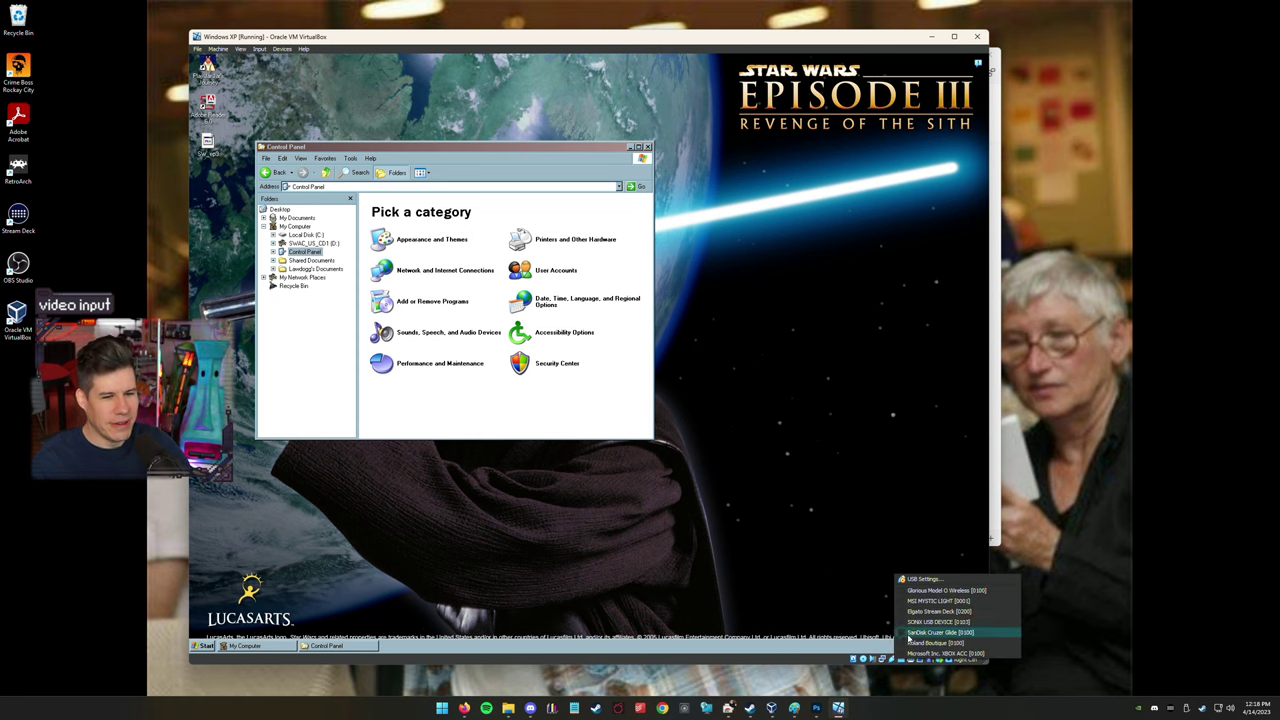
left_click(910, 633)
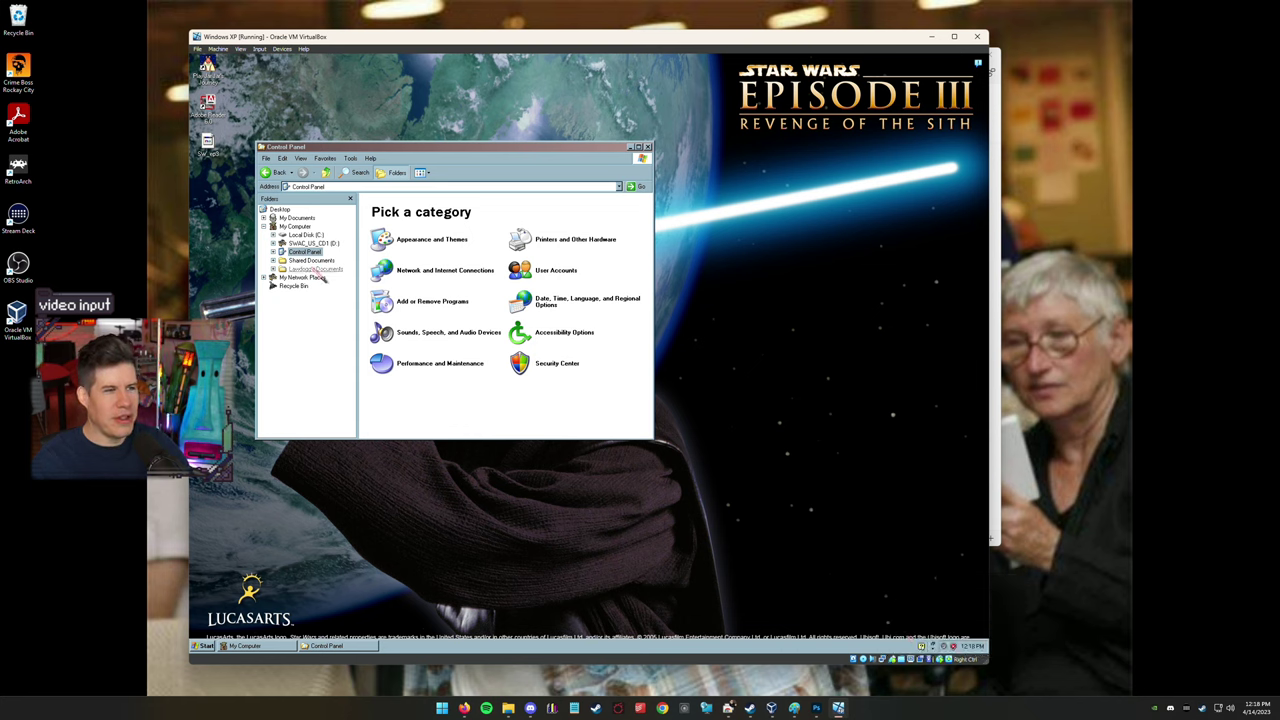
left_click(296, 227)
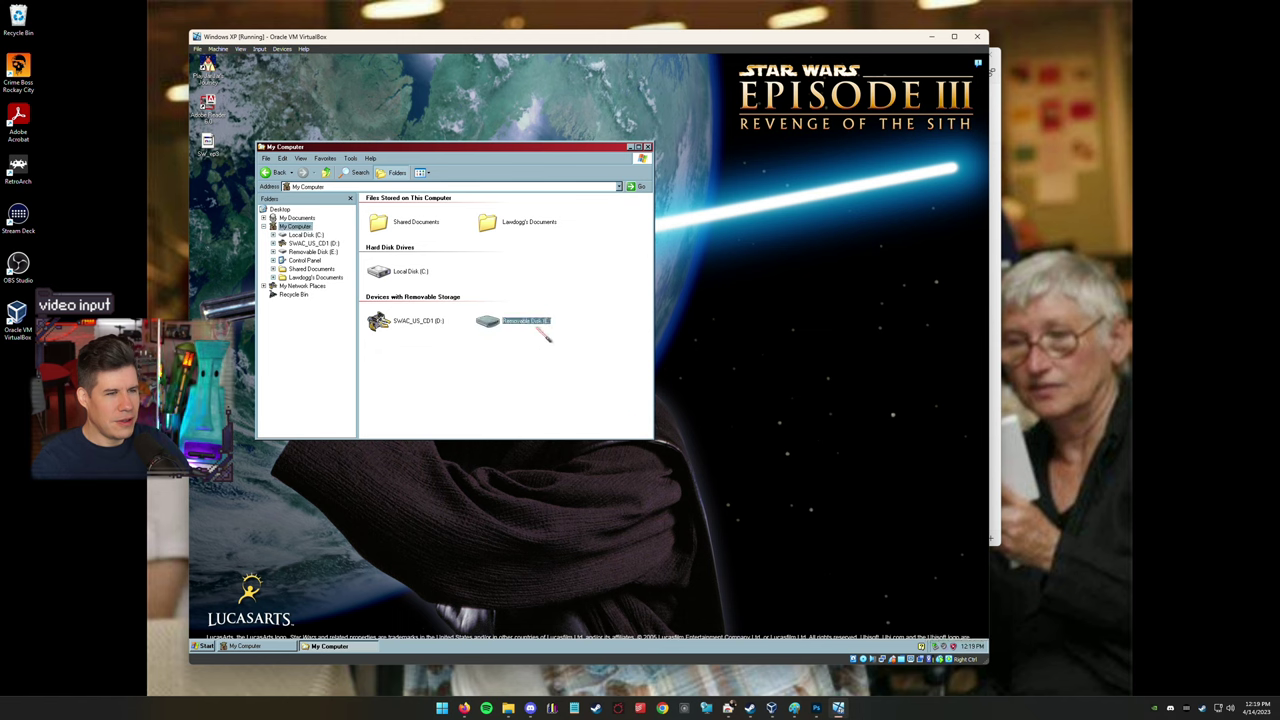
double_click(537, 330)
Install VLC media player from the USB drive with the default components, run it and accept its network access policy.
left_click(524, 251)
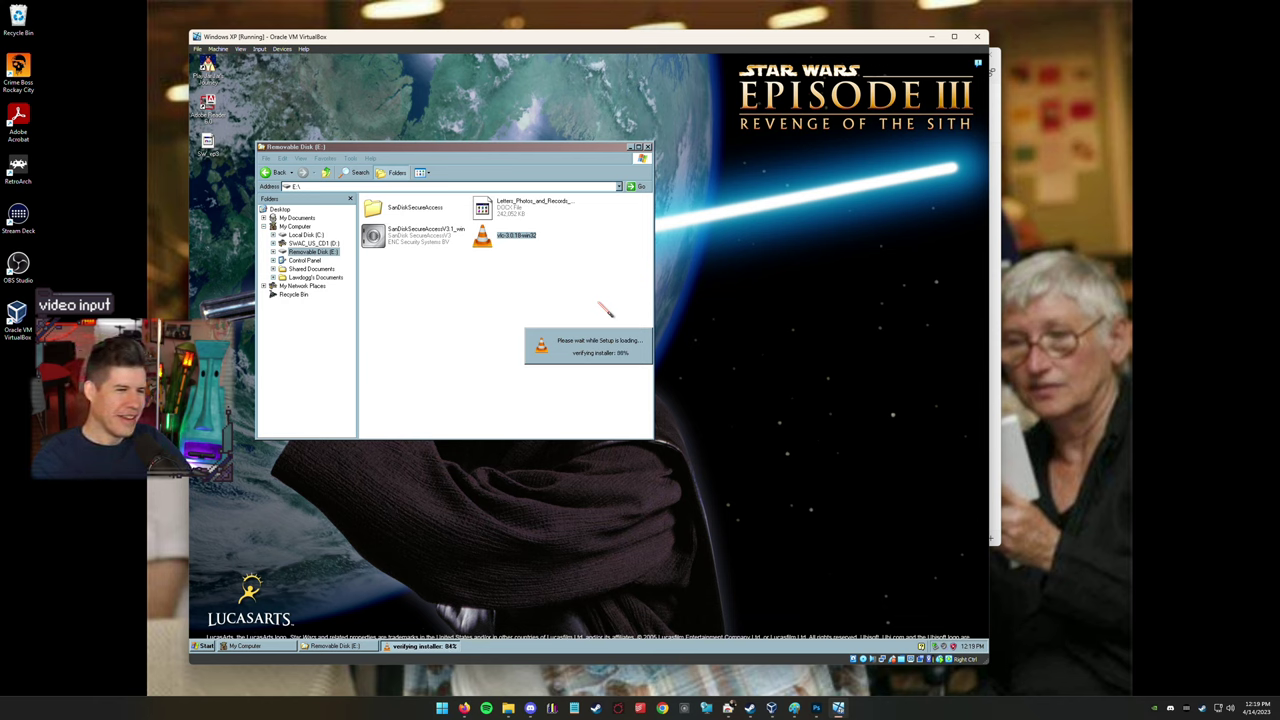
left_click(610, 385)
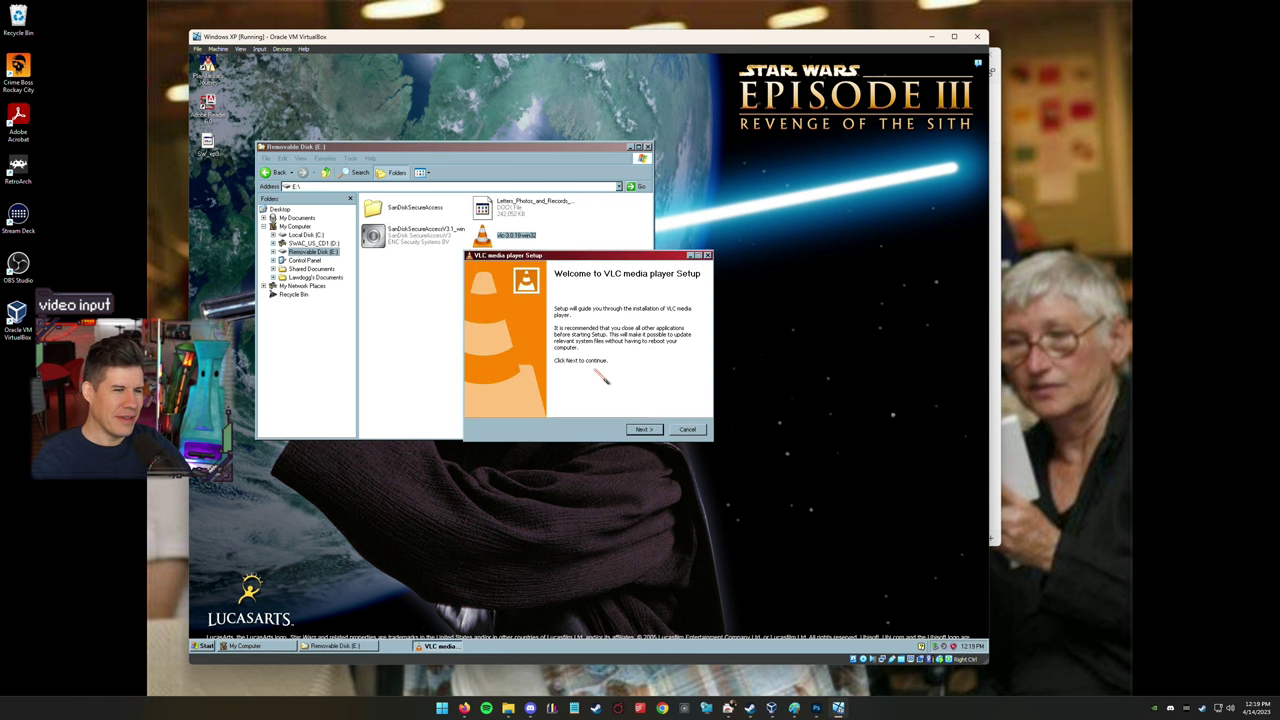
left_click(644, 429)
left_click(645, 429)
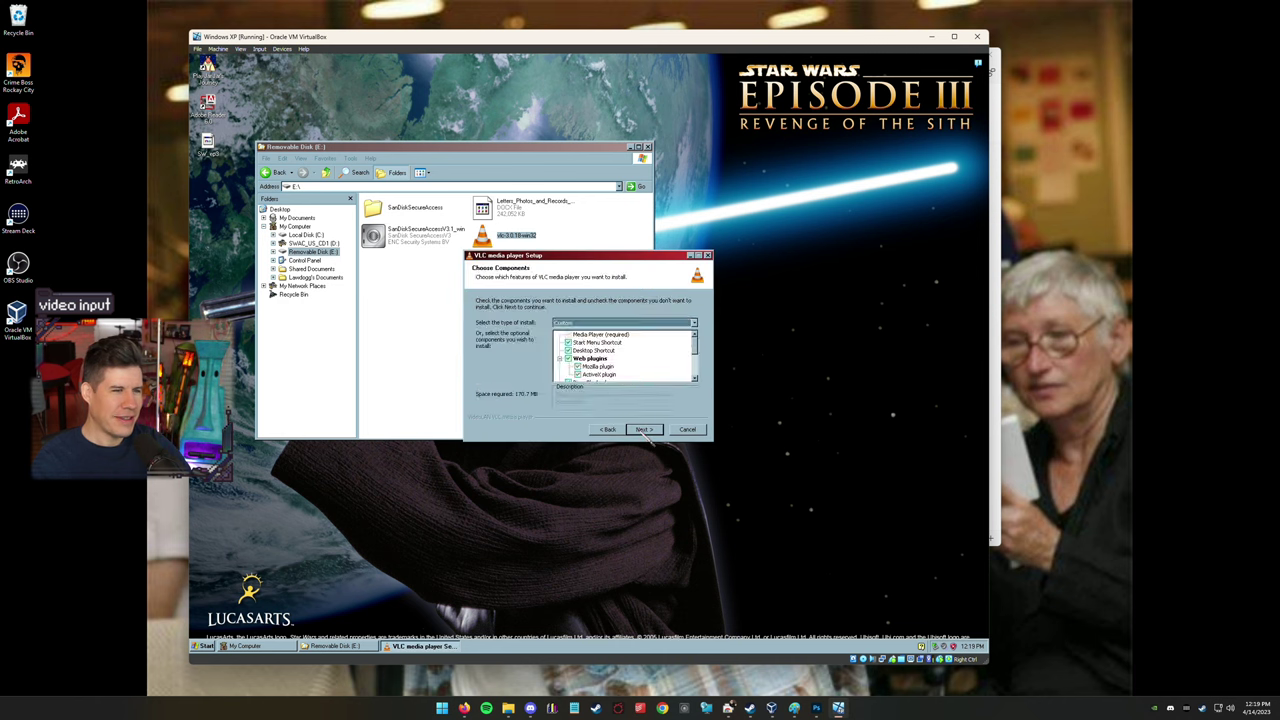
scroll(694, 376, "down", 2)
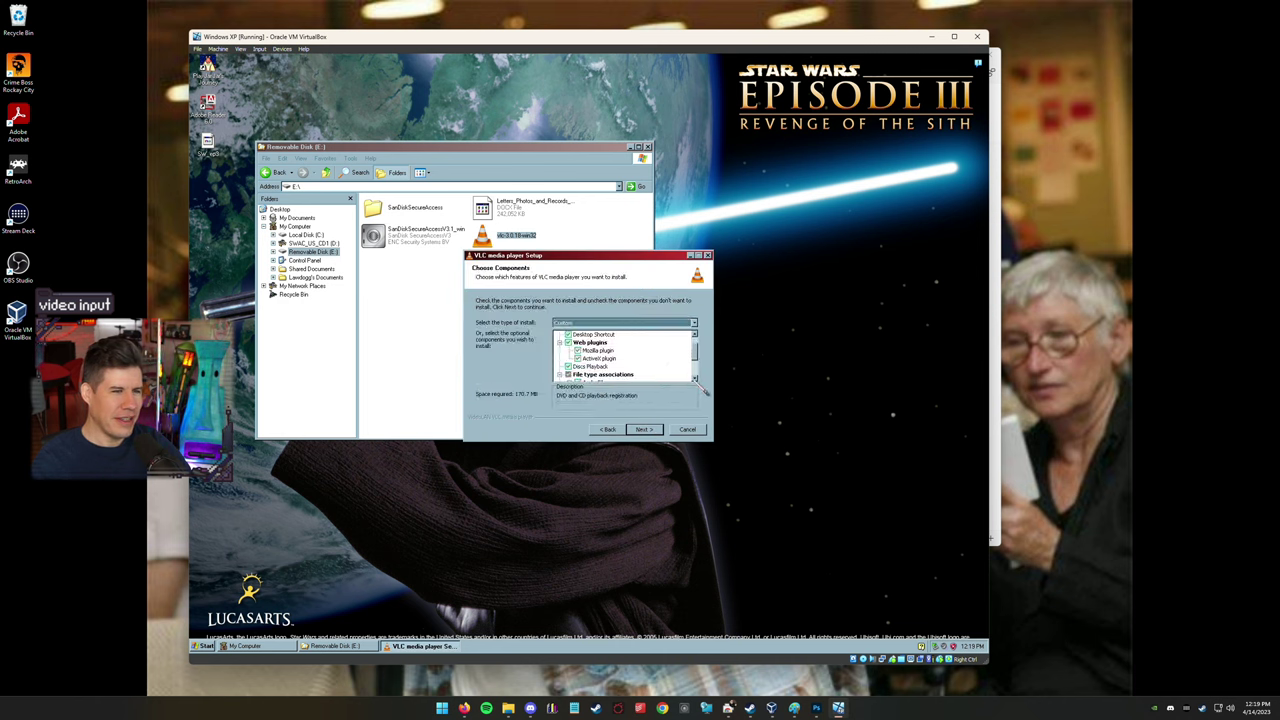
scroll(704, 391, "down", 2)
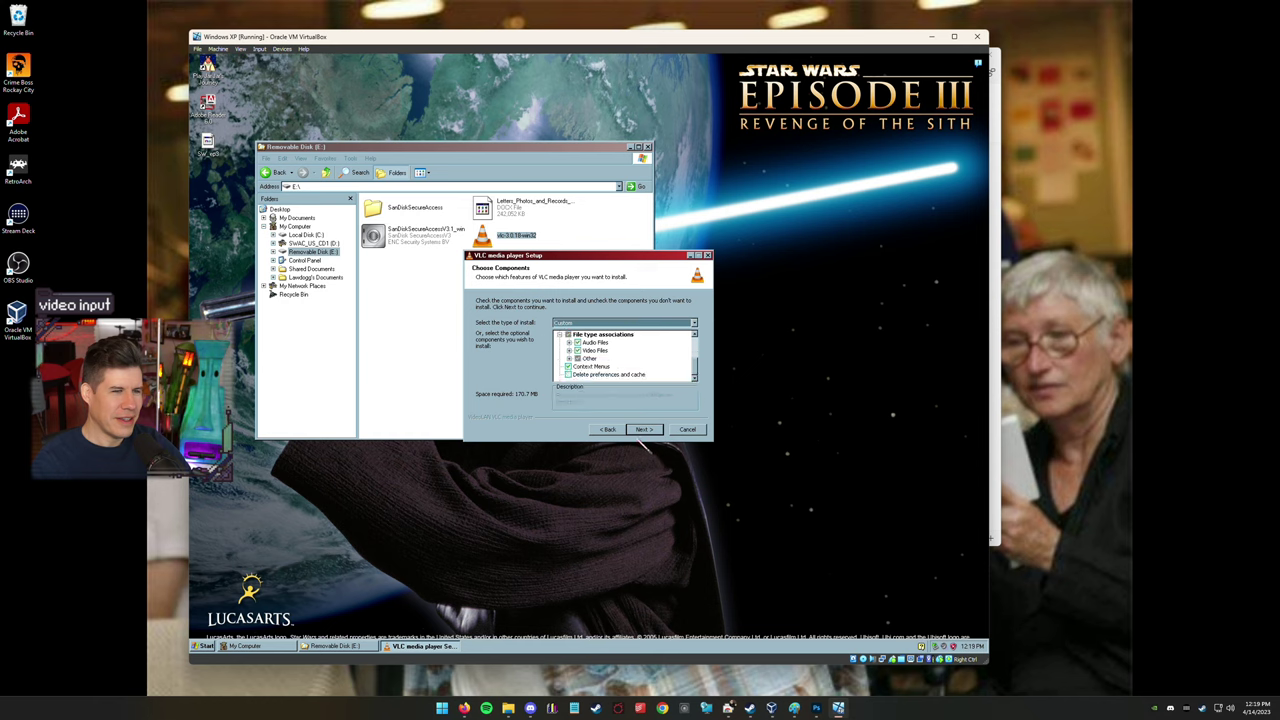
left_click(645, 429)
left_click(645, 429)
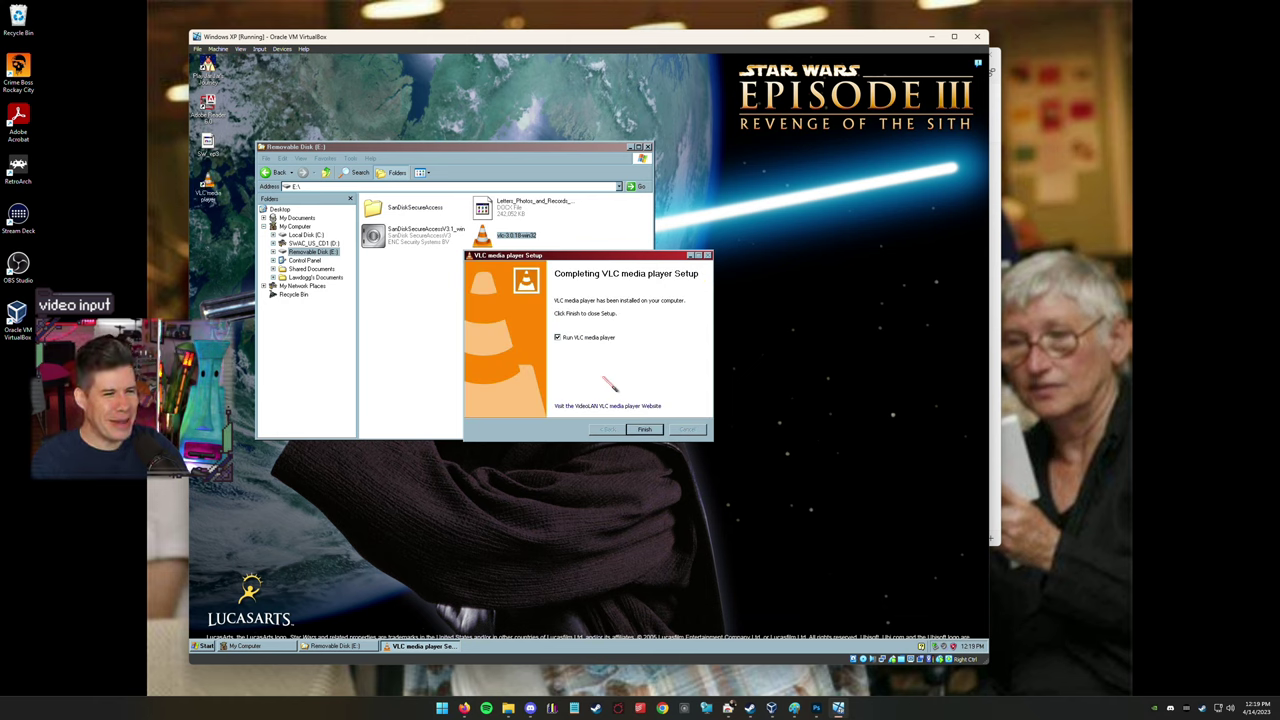
left_click(644, 429)
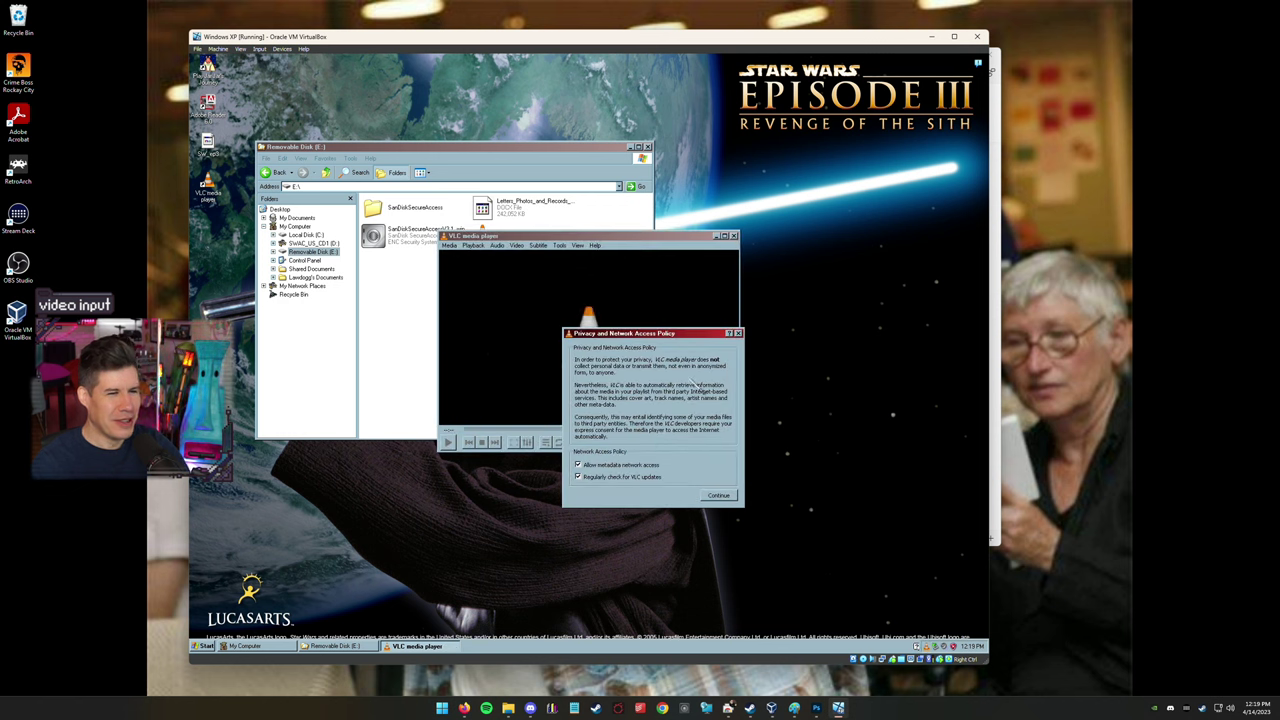
left_click(719, 496)
Move the VLC window clear of the file window and open the SWAC_US_CD1 (D:) disc.
left_click_drag(518, 238, 611, 317)
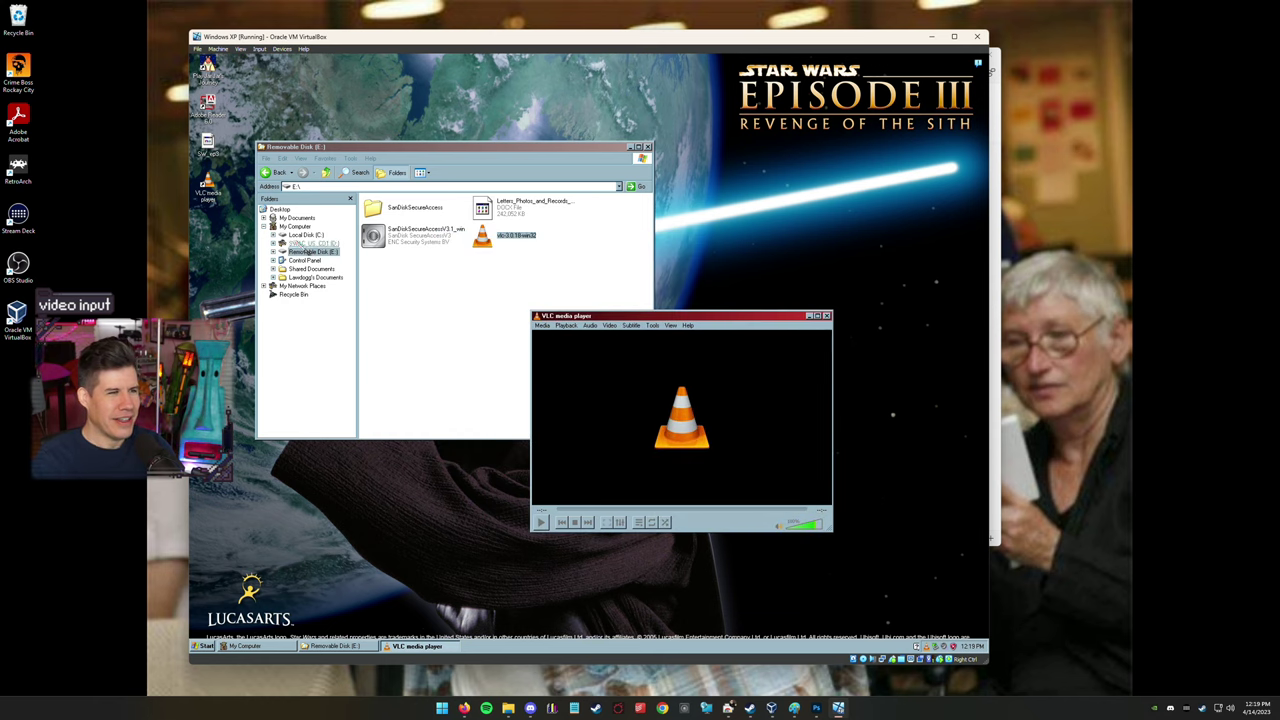
left_click(312, 244)
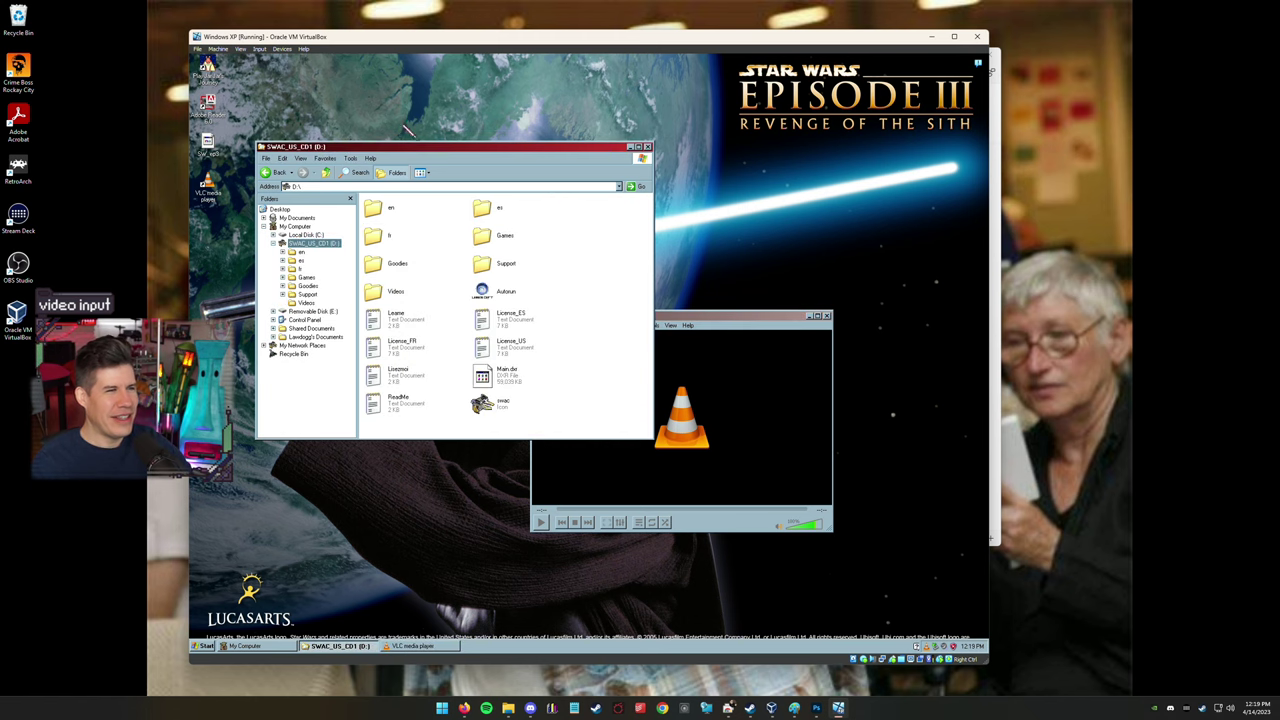
Move the disc's file window clear of VLC, open the Videos folder and play v01_us.bik in the VLC window.
left_click_drag(425, 148, 395, 77)
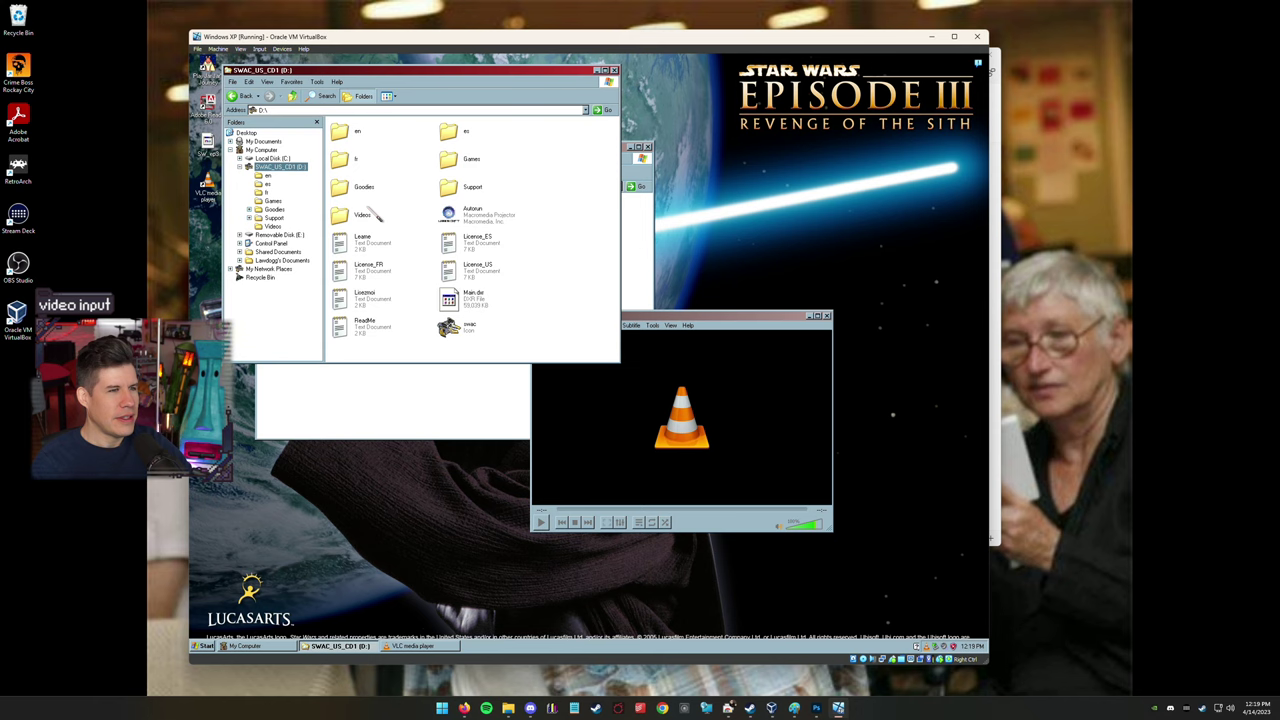
double_click(375, 215)
left_click(386, 166)
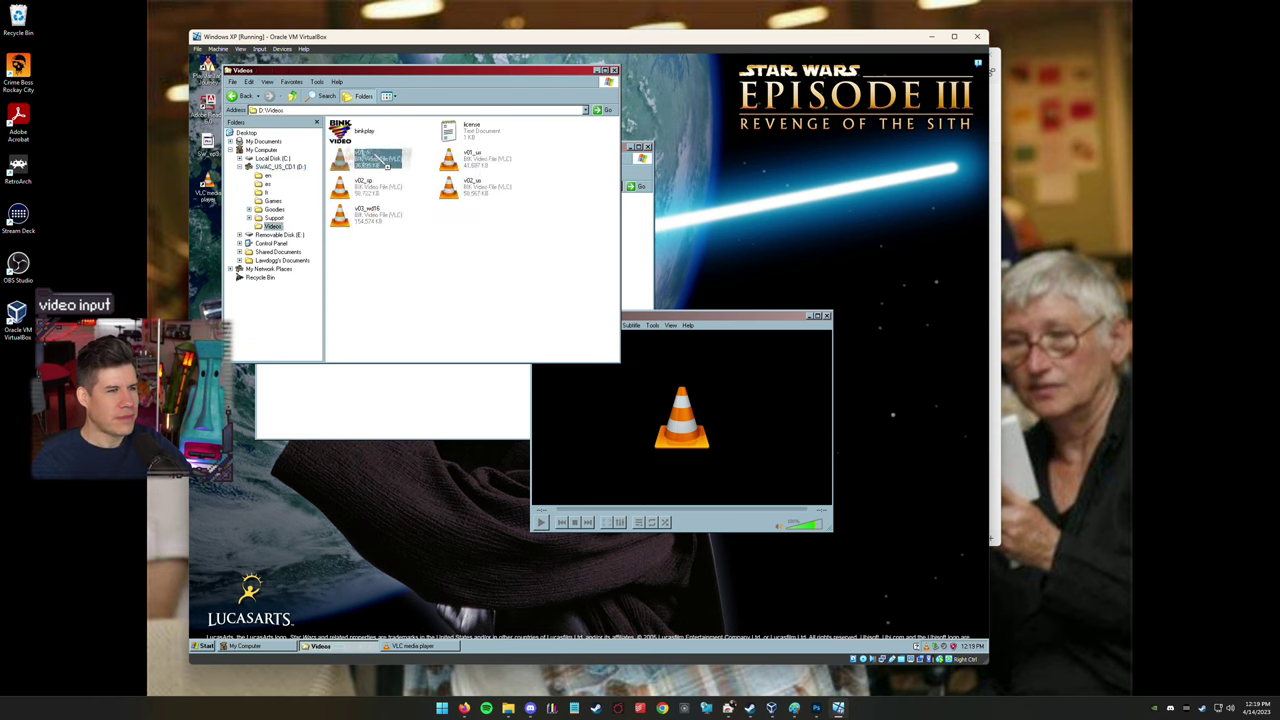
left_click(446, 256)
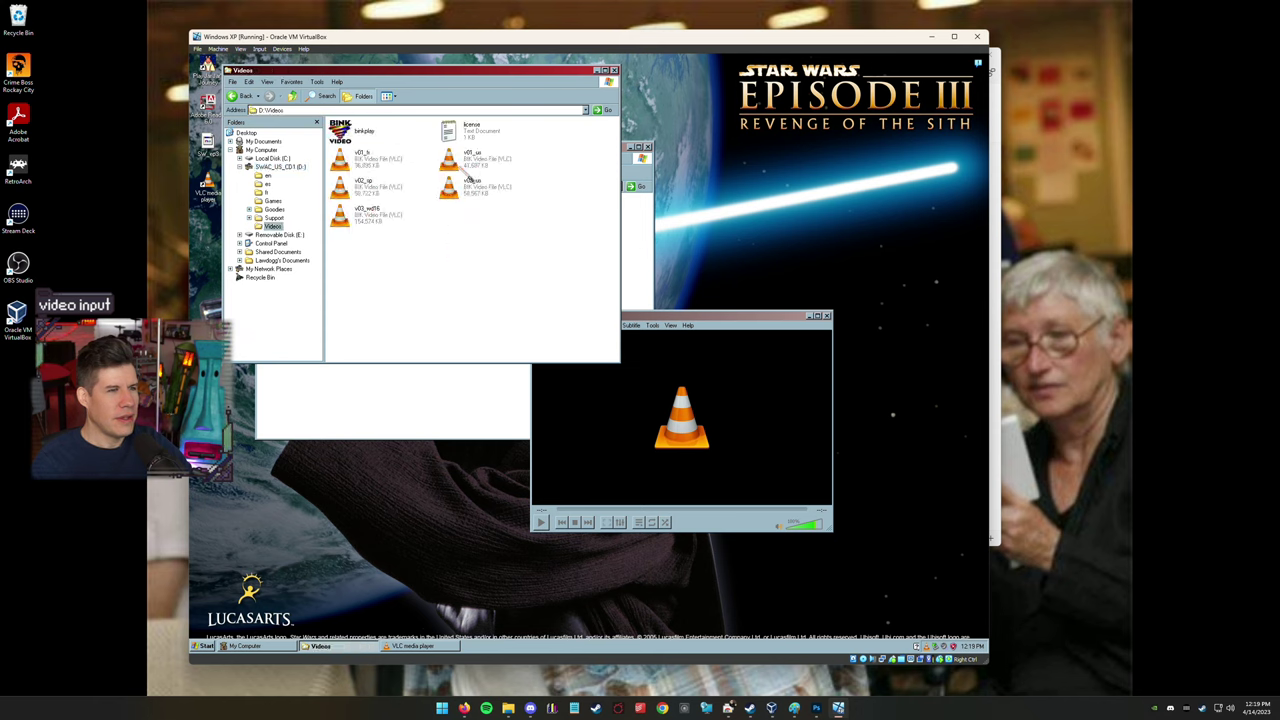
left_click(470, 160)
left_click_drag(470, 160, 772, 424)
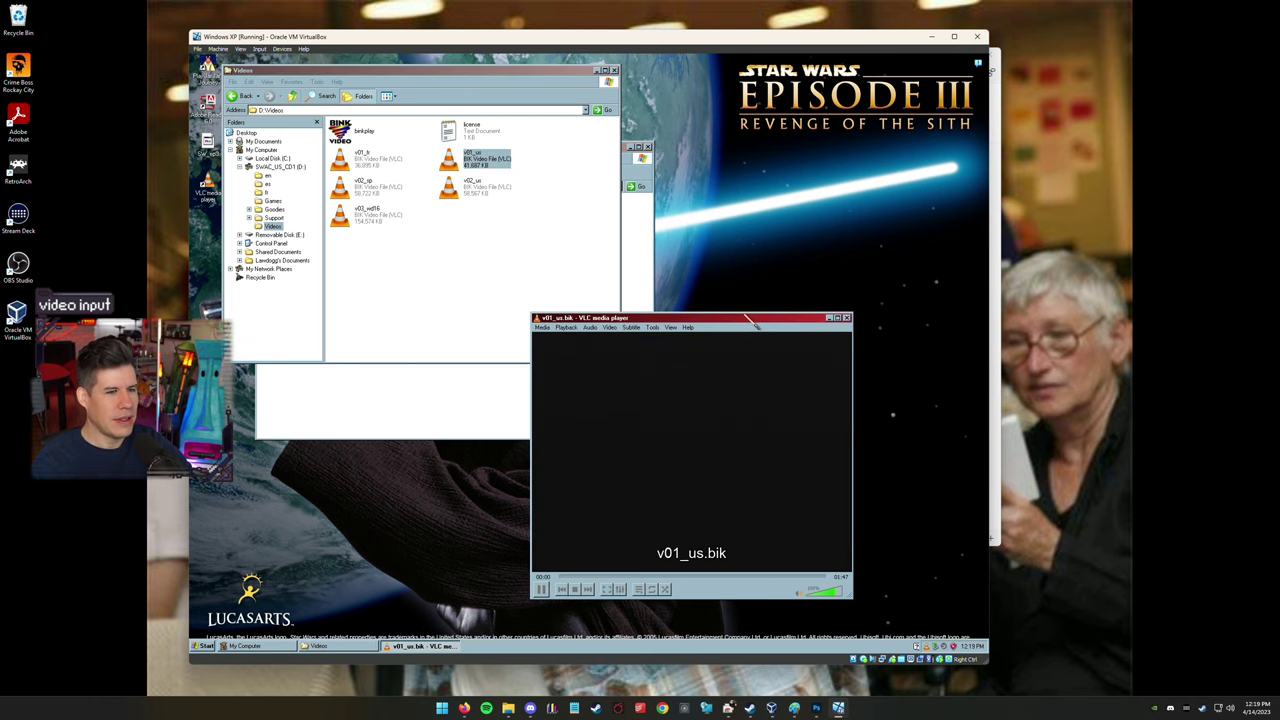
Show the playing video full screen in VLC, switch the virtual machine to full-screen mode and reveal the playback controls.
double_click(755, 422)
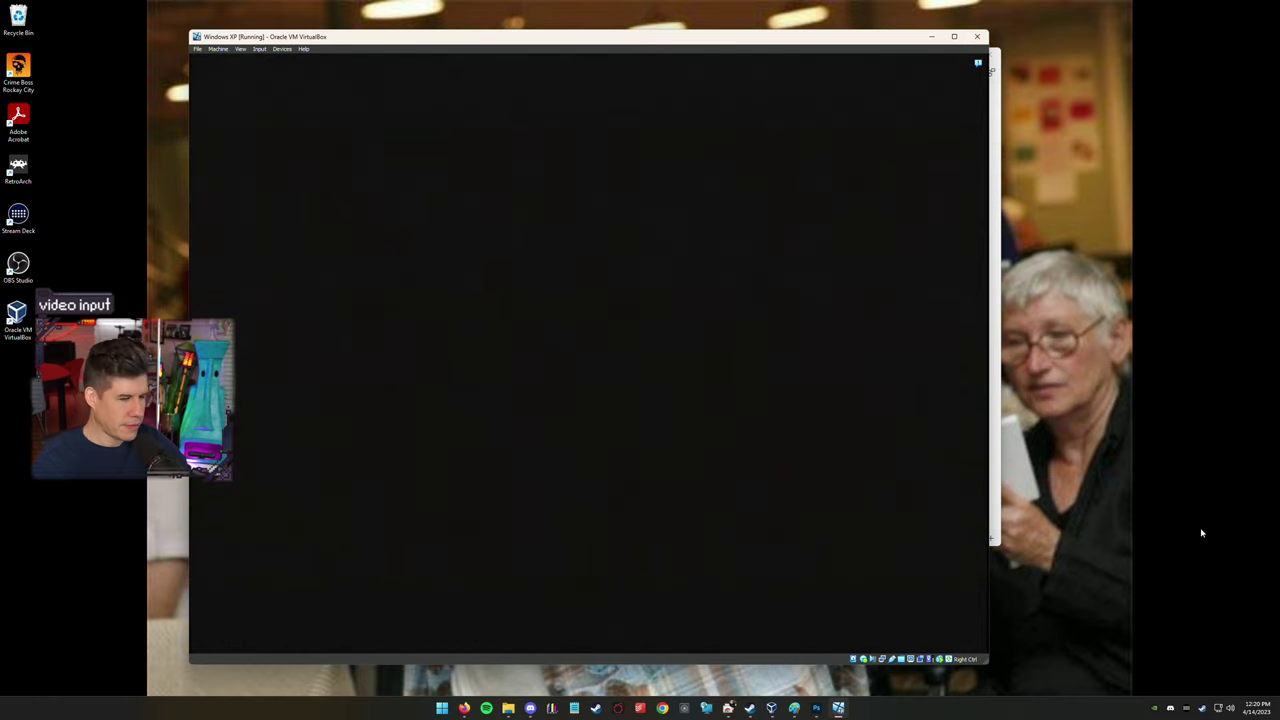
key("Control_R+f")
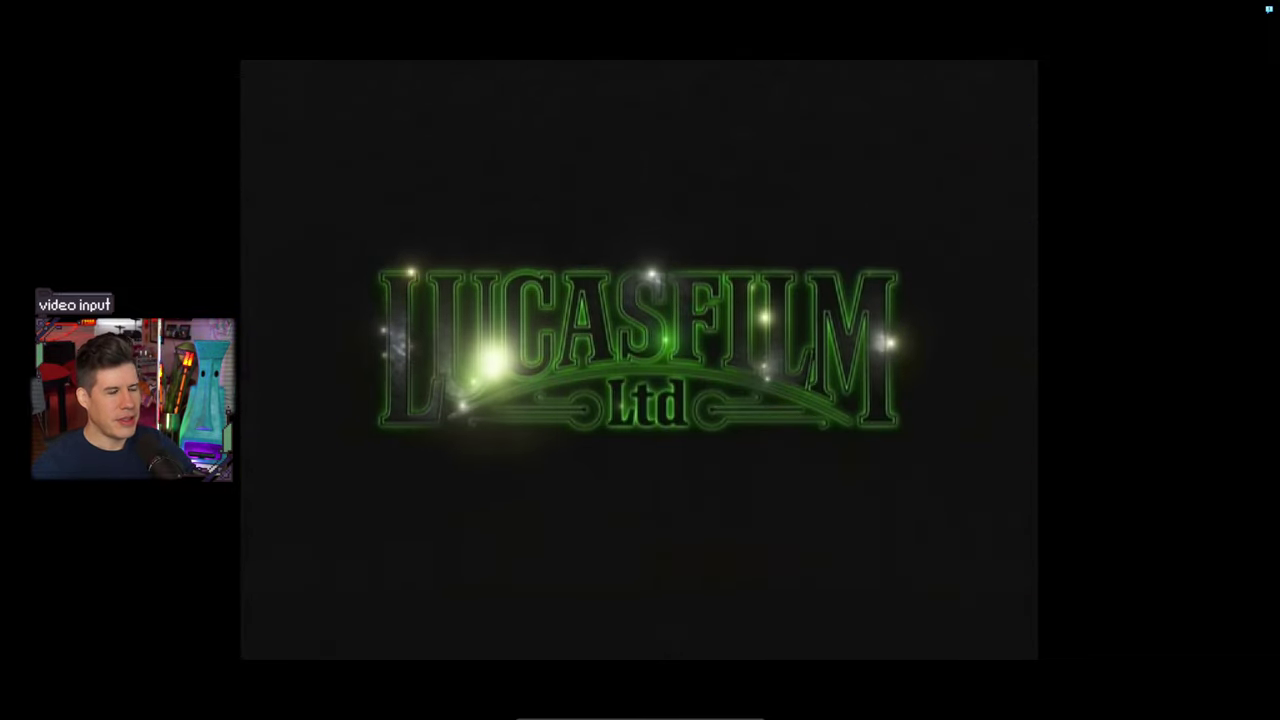
mouse_move(906, 586)
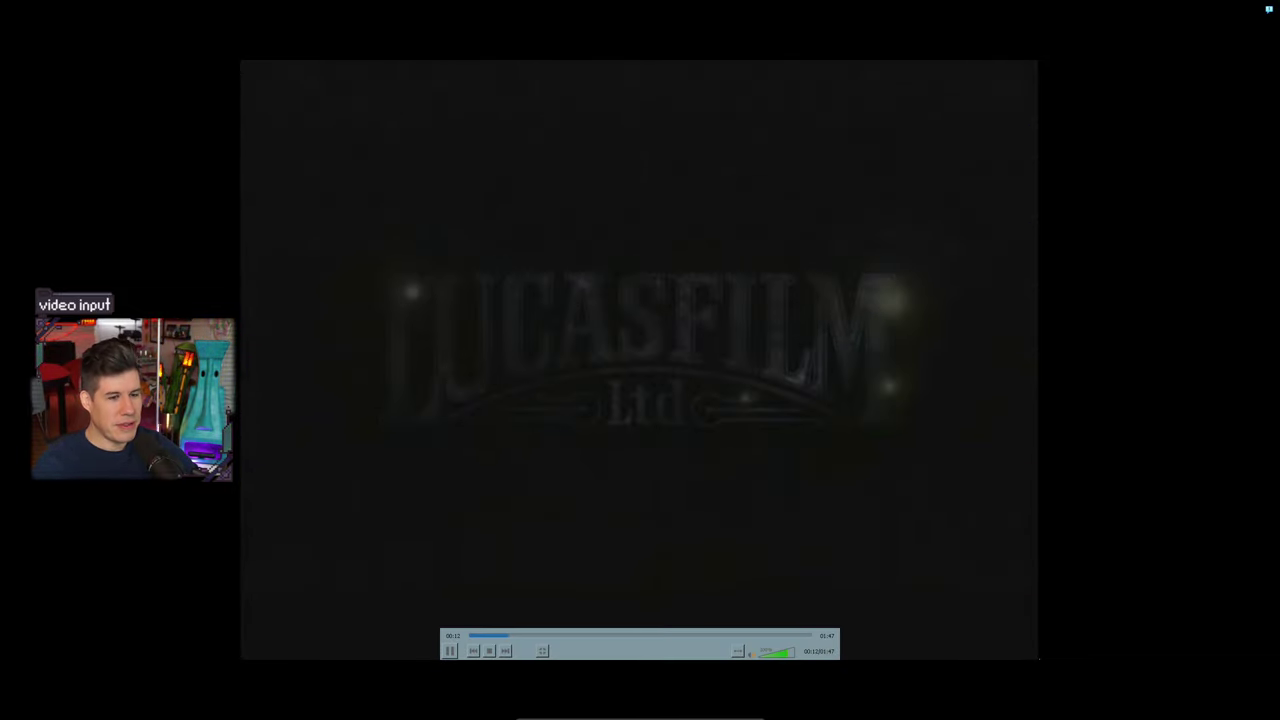